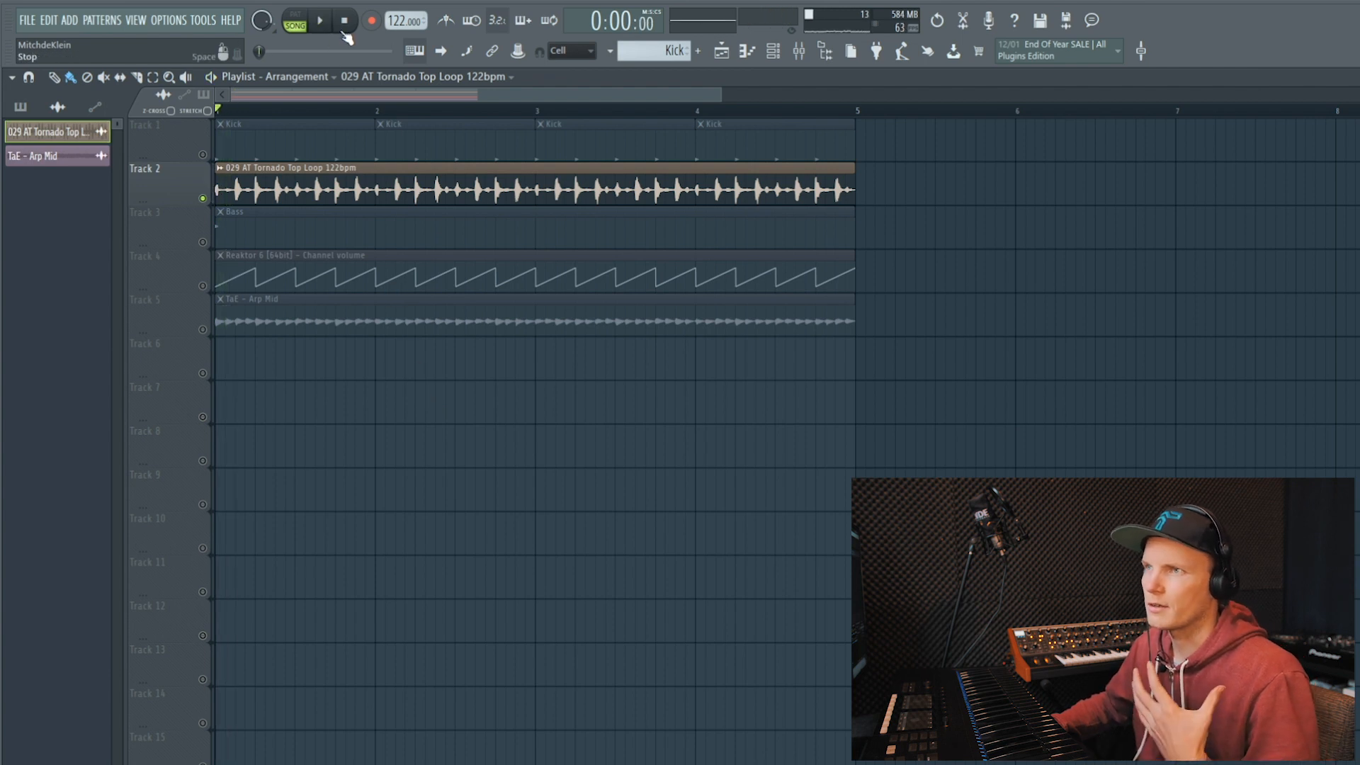
Step: Unmute the Kick track and briefly play the arrangement with the Tornado top loop
left_click(205, 155)
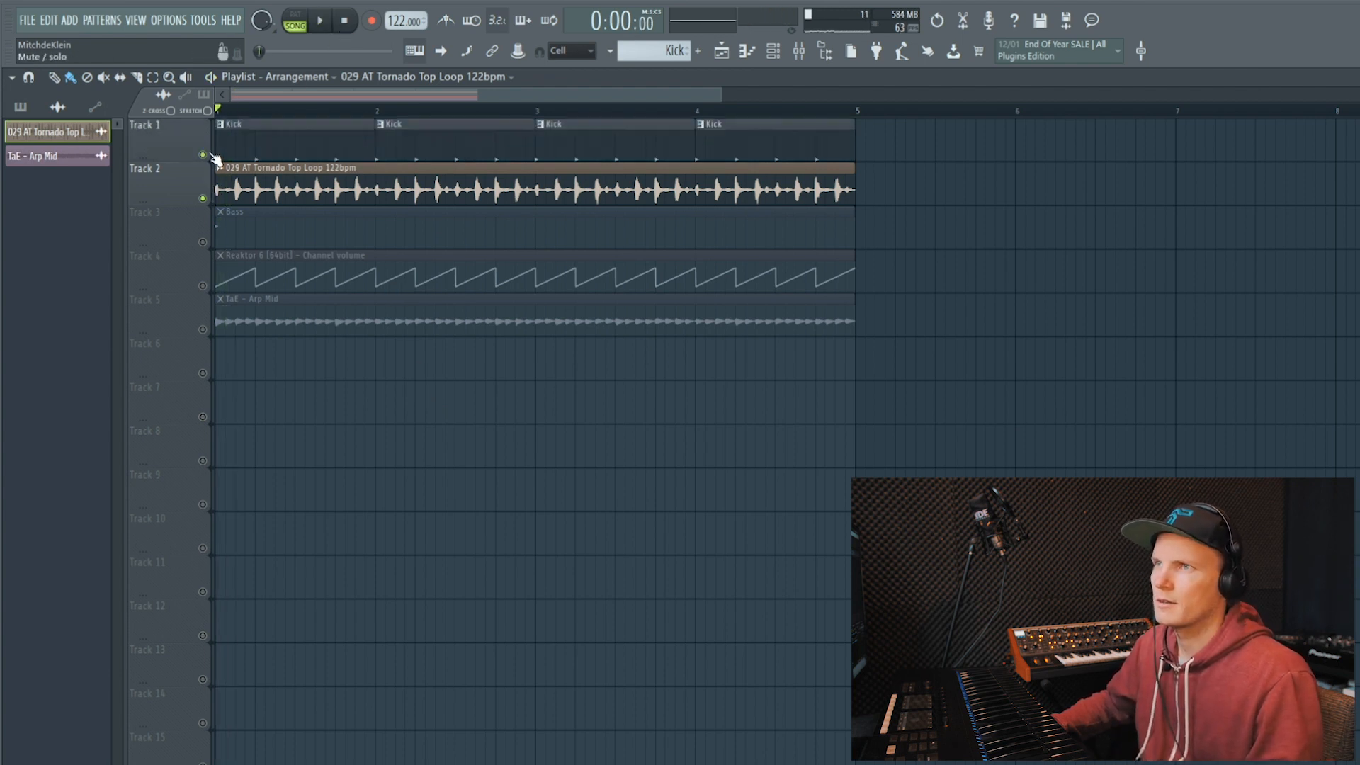
left_click(320, 20)
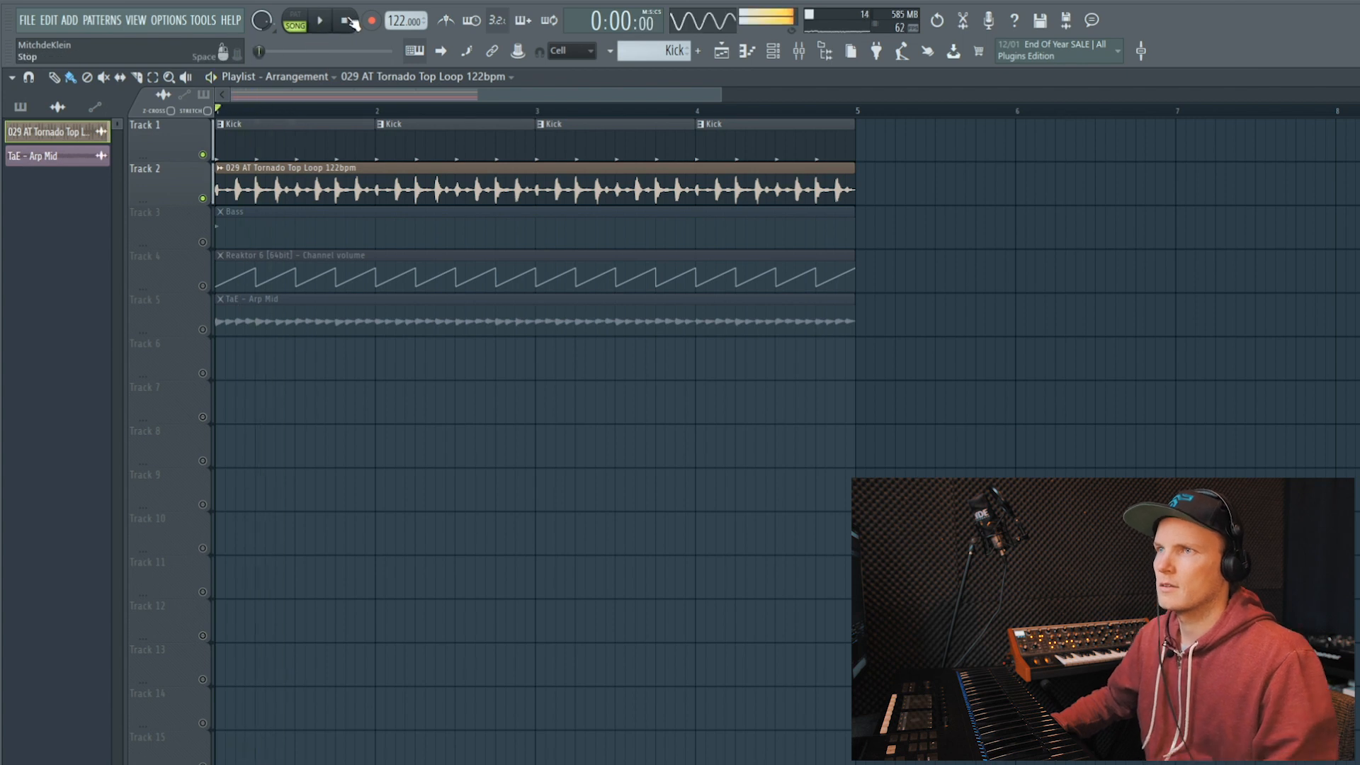
key("space")
Step: Open the Tornado top loop's mixer track and load ShaperBox 2 in its first effect slot
double_click(321, 176)
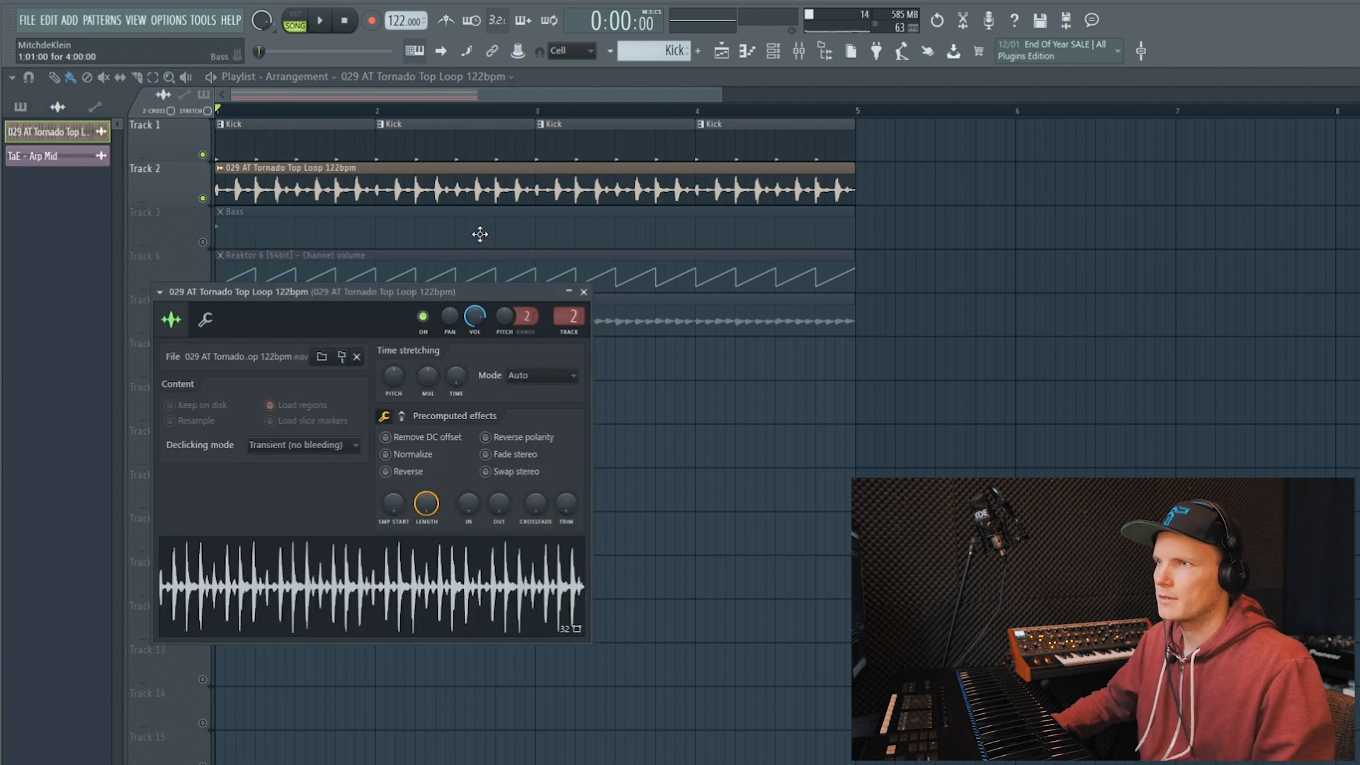
left_click(572, 316)
left_click(476, 246)
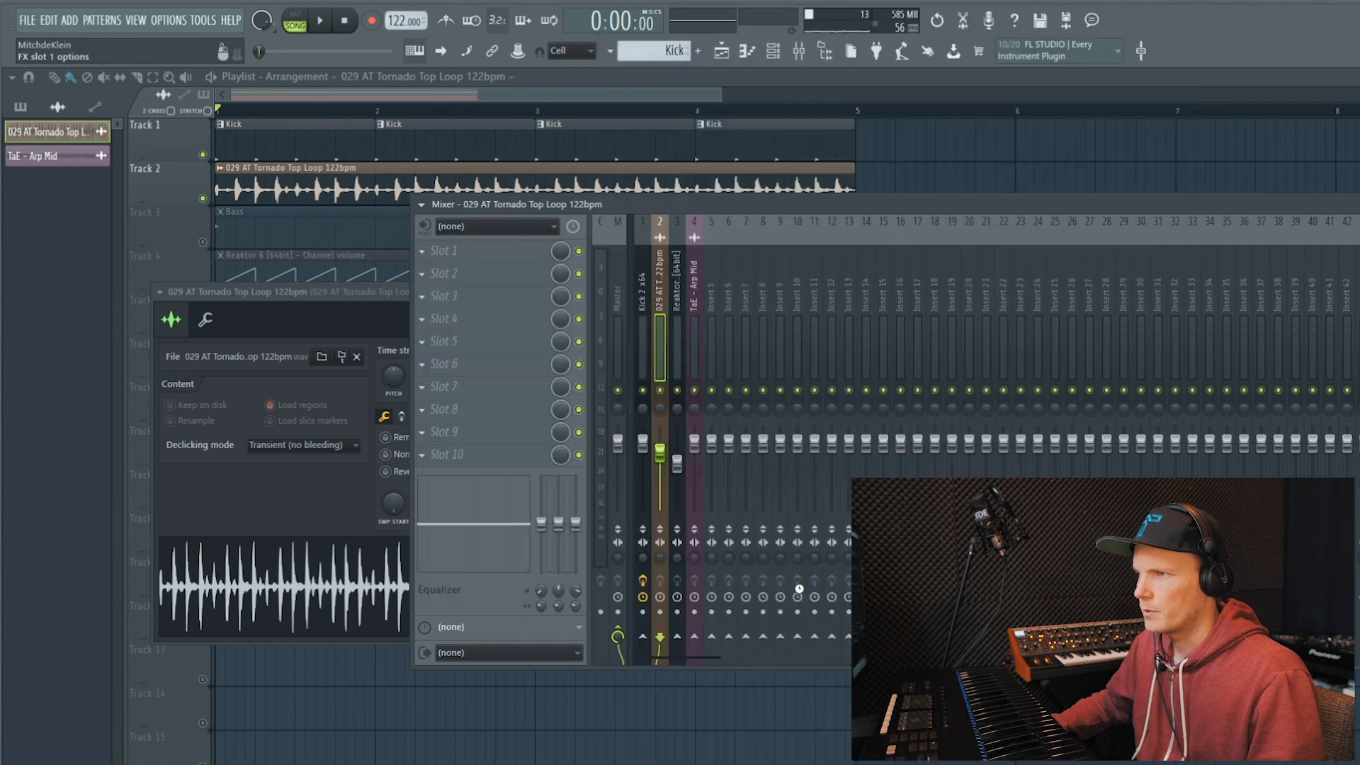
left_click(799, 590)
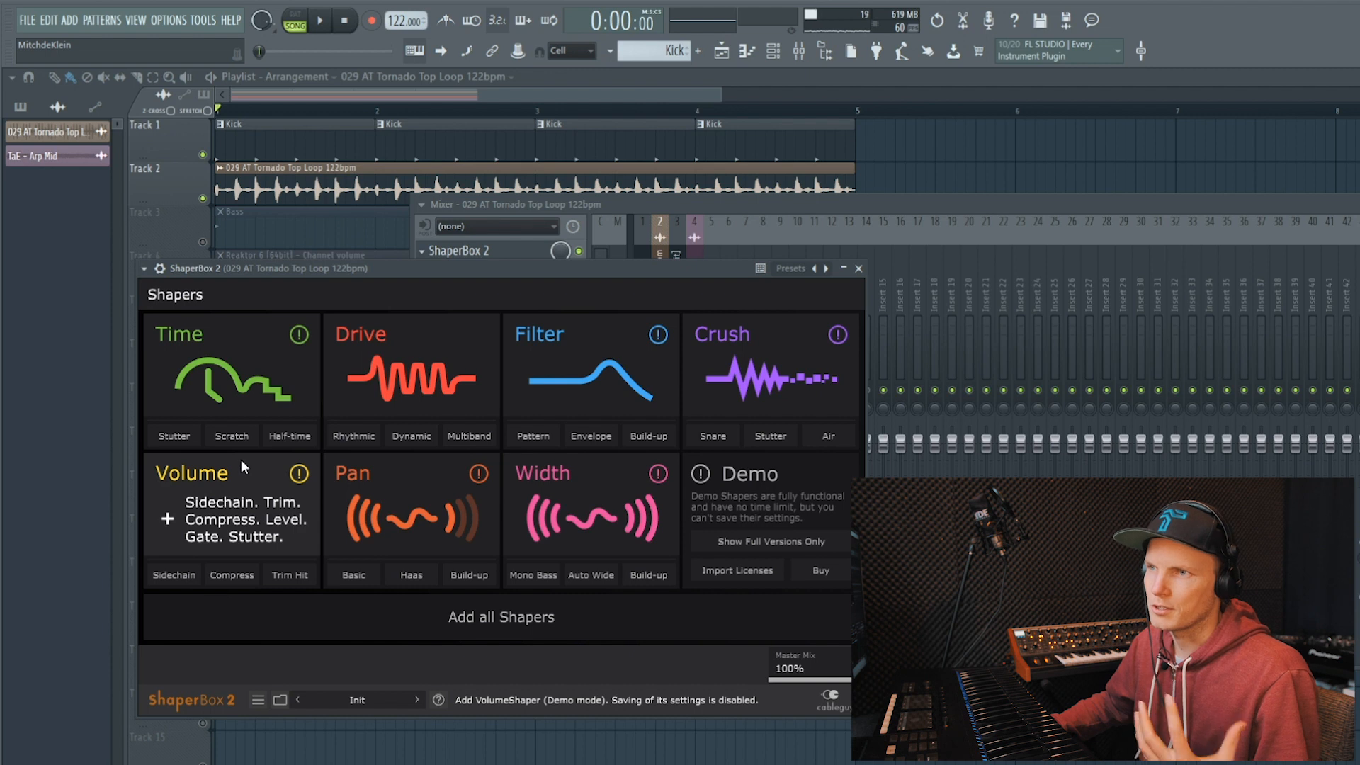
Step: Add the Drive shaper to ShaperBox 2 and reposition the plugin window higher up
left_click(398, 367)
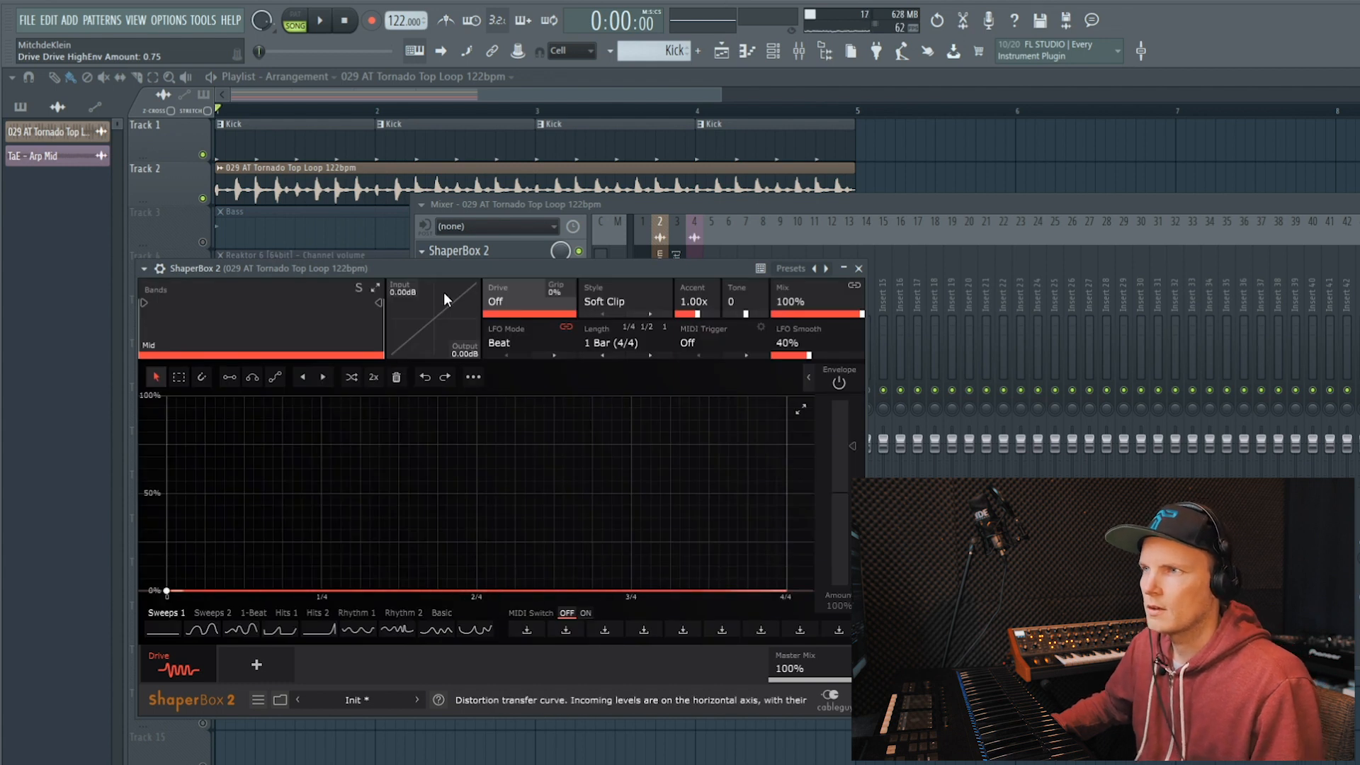
left_click_drag(452, 270, 428, 223)
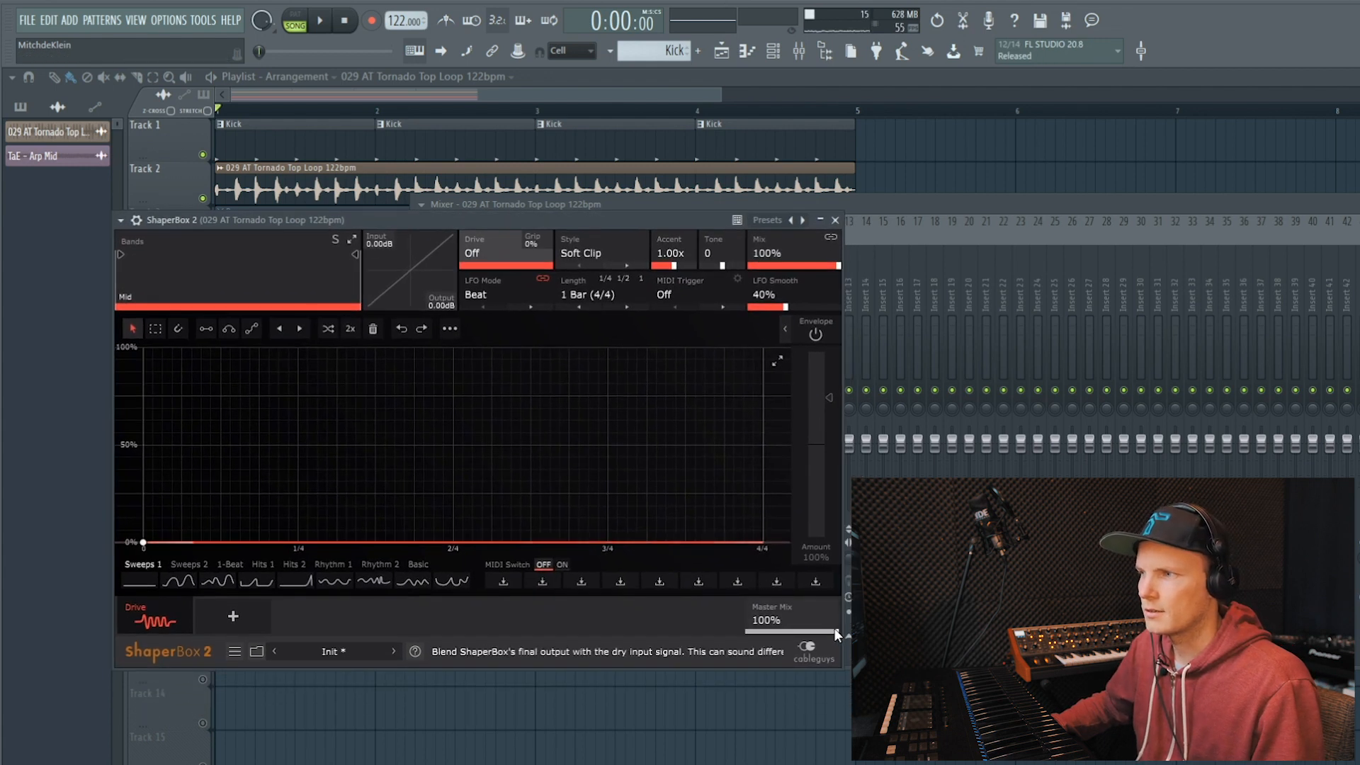
left_click_drag(843, 668, 836, 639)
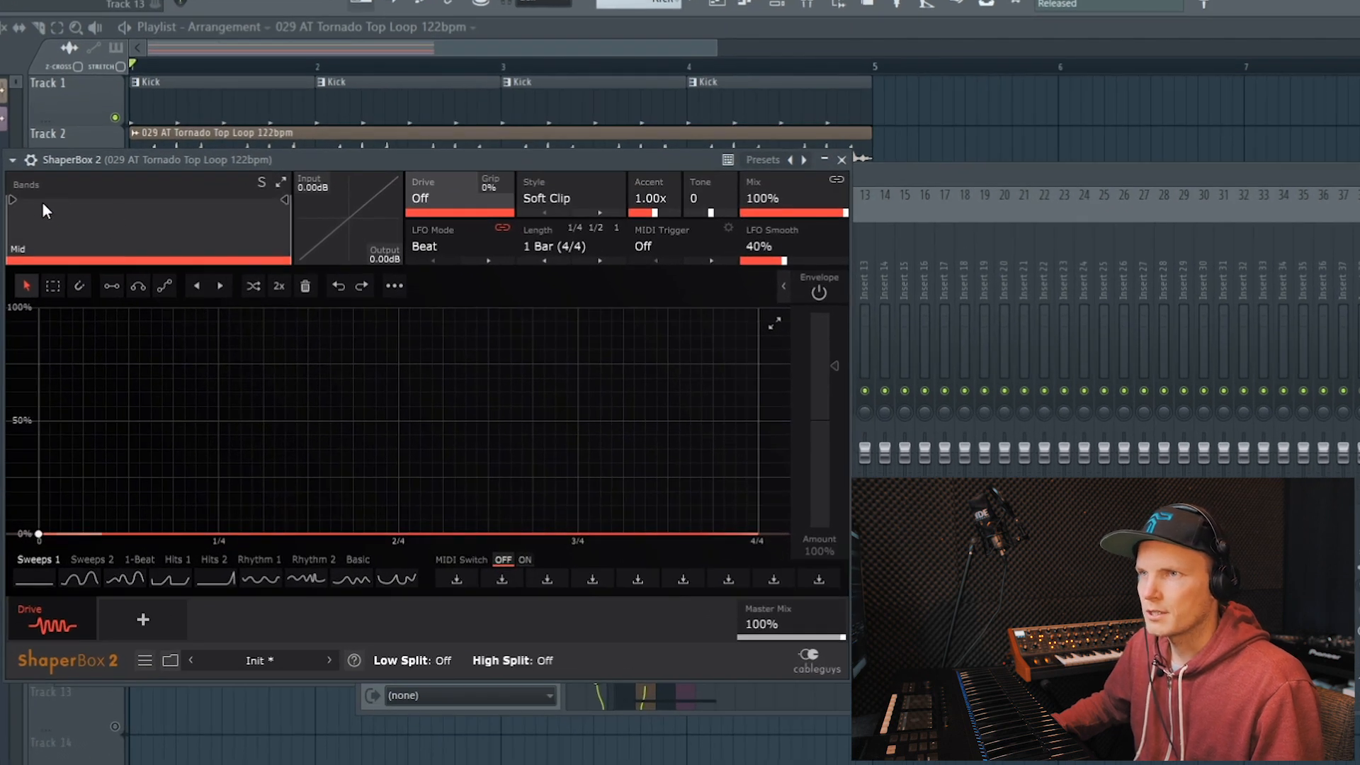
Step: Try splitting the Drive shaper's signal into low, mid and high frequency bands
left_click_drag(13, 198, 100, 200)
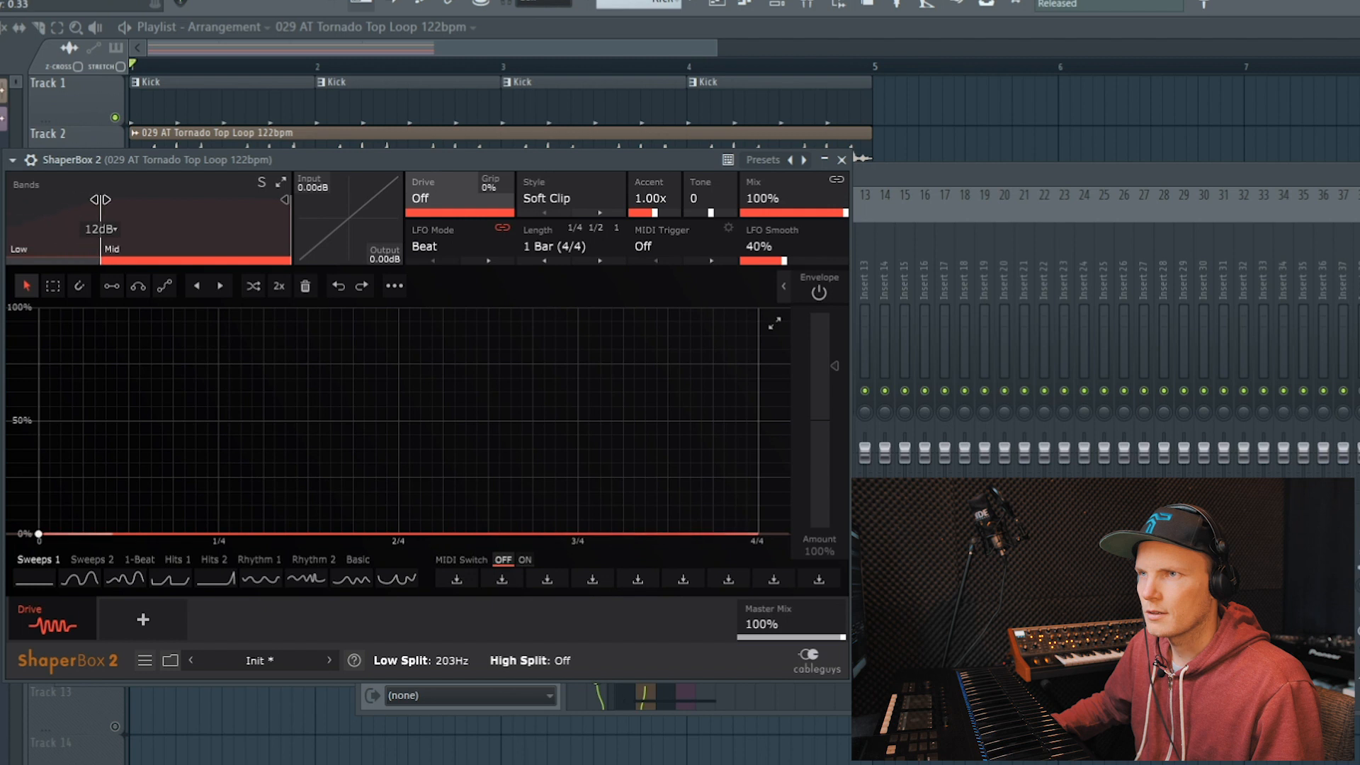
left_click_drag(285, 200, 189, 200)
left_click_drag(100, 200, 74, 200)
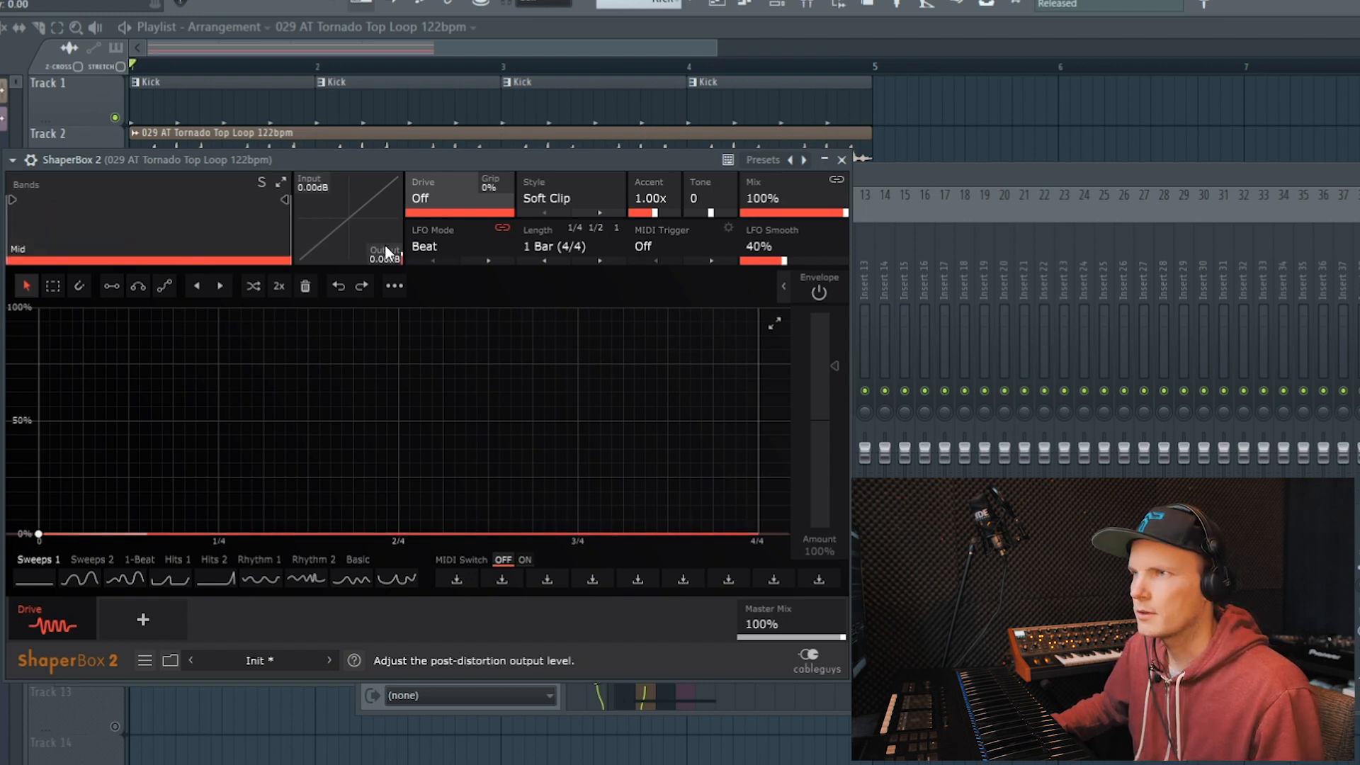
Step: Examine the Drive shaper's drive amount, distortion styles, mix, LFO modes and LFO length choices
mouse_move(425, 200)
left_mouse_down()
mouse_move(425, 132)
mouse_move(425, 200)
left_mouse_up()
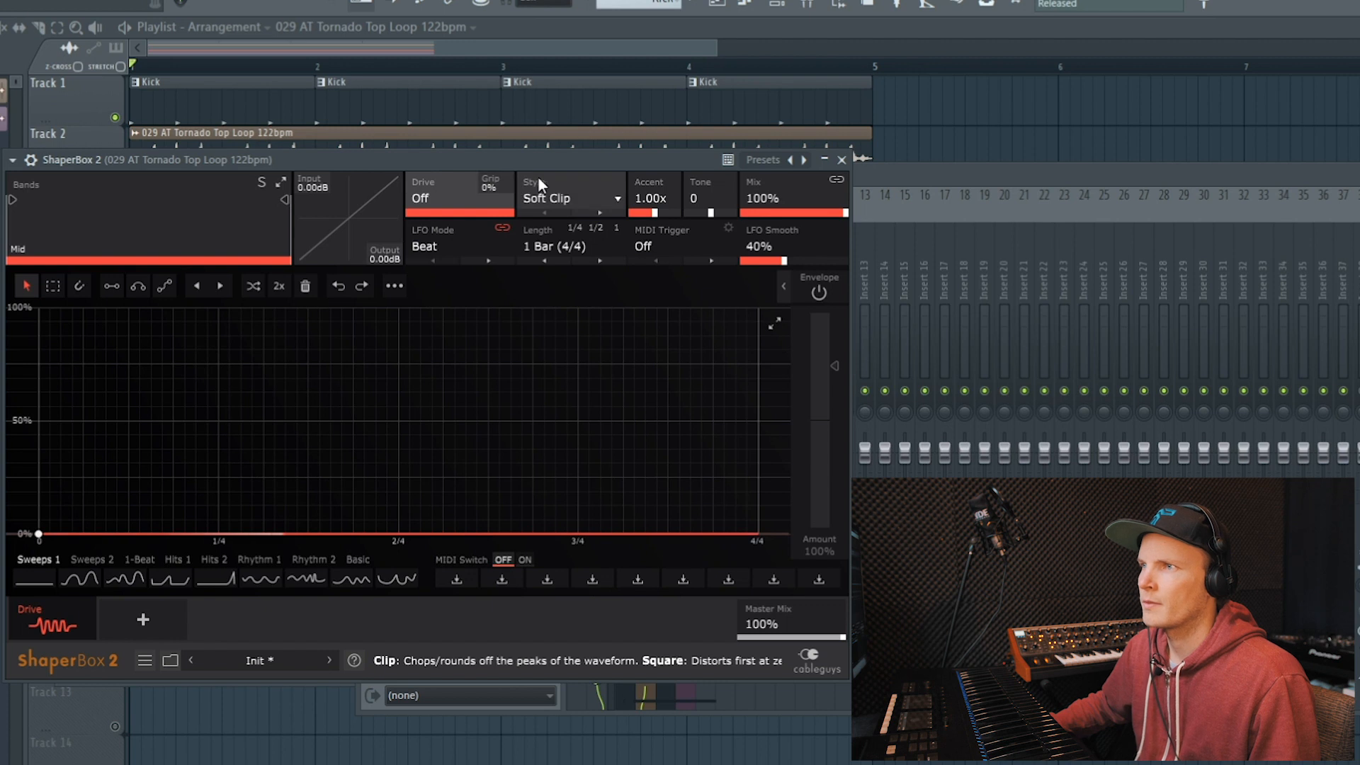
left_click(618, 204)
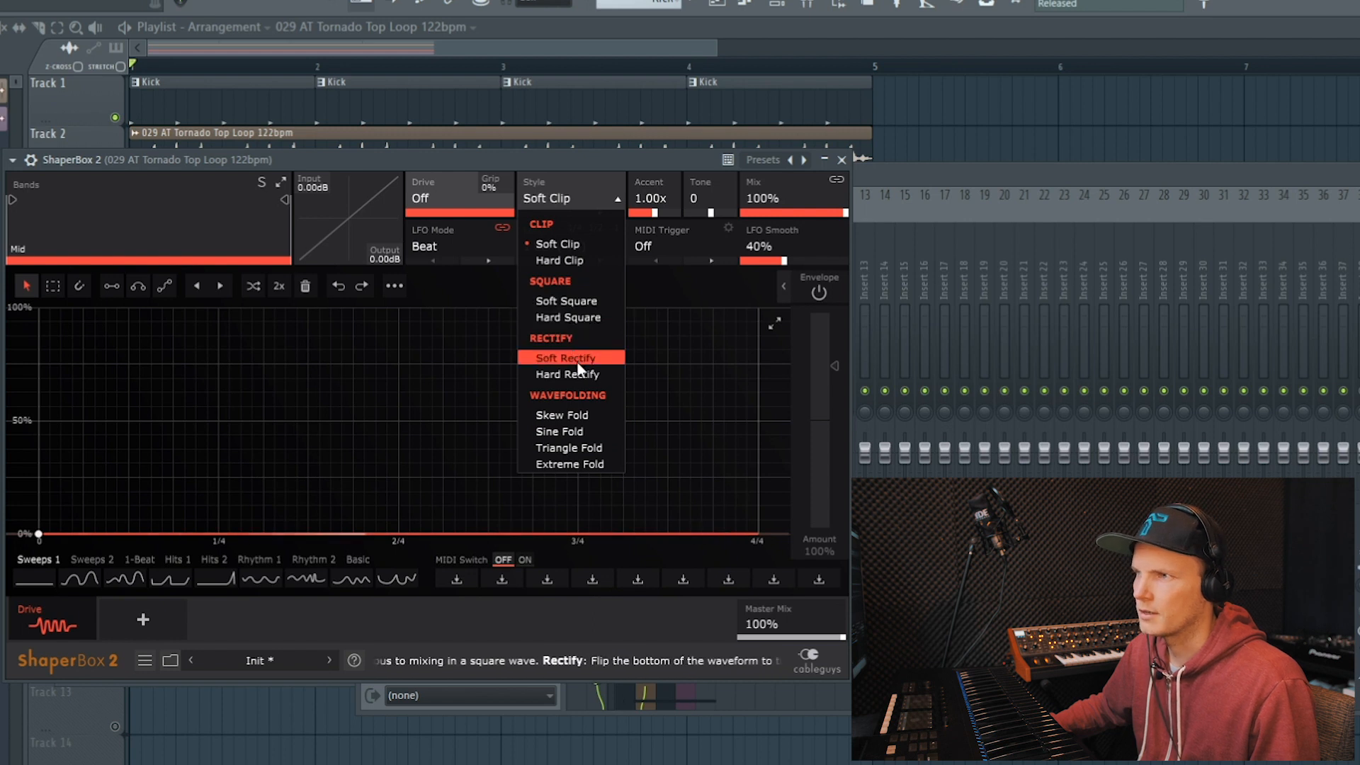
left_click(618, 205)
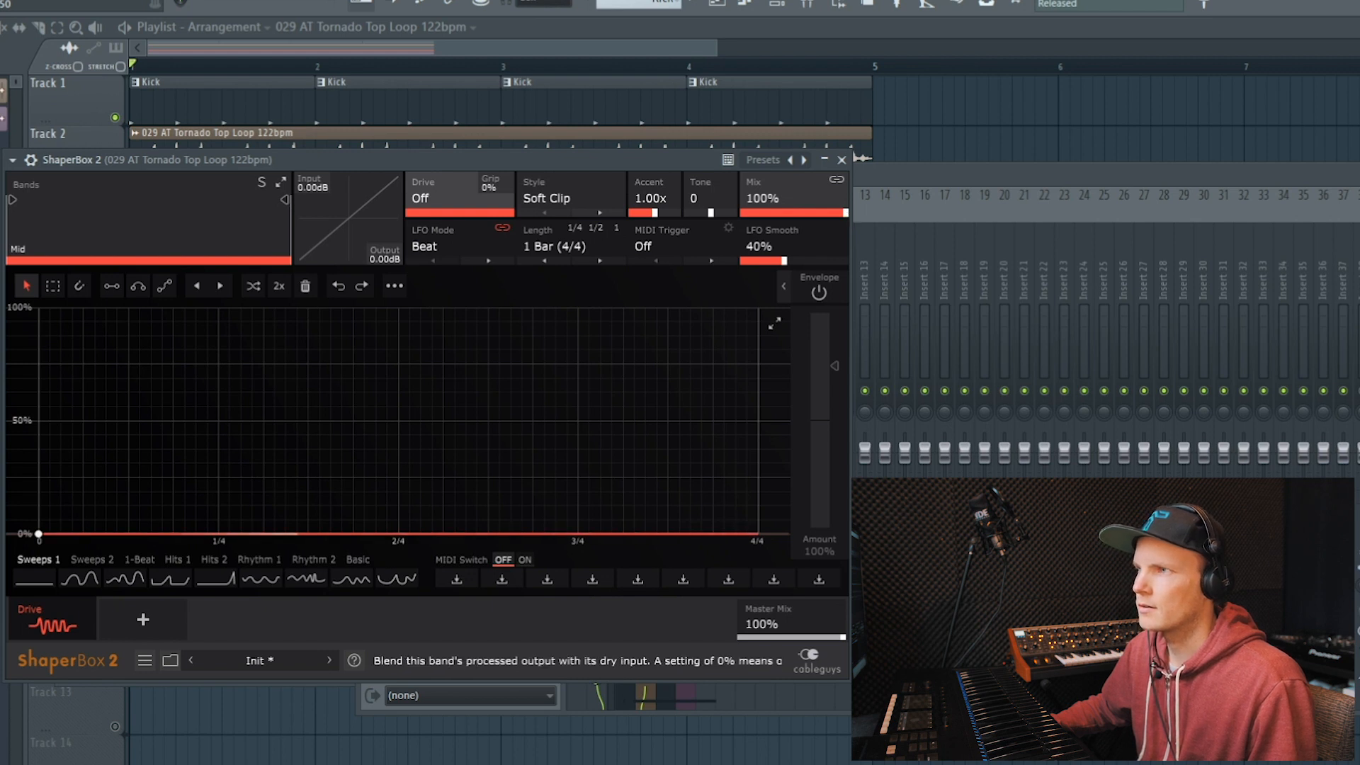
left_click(844, 211)
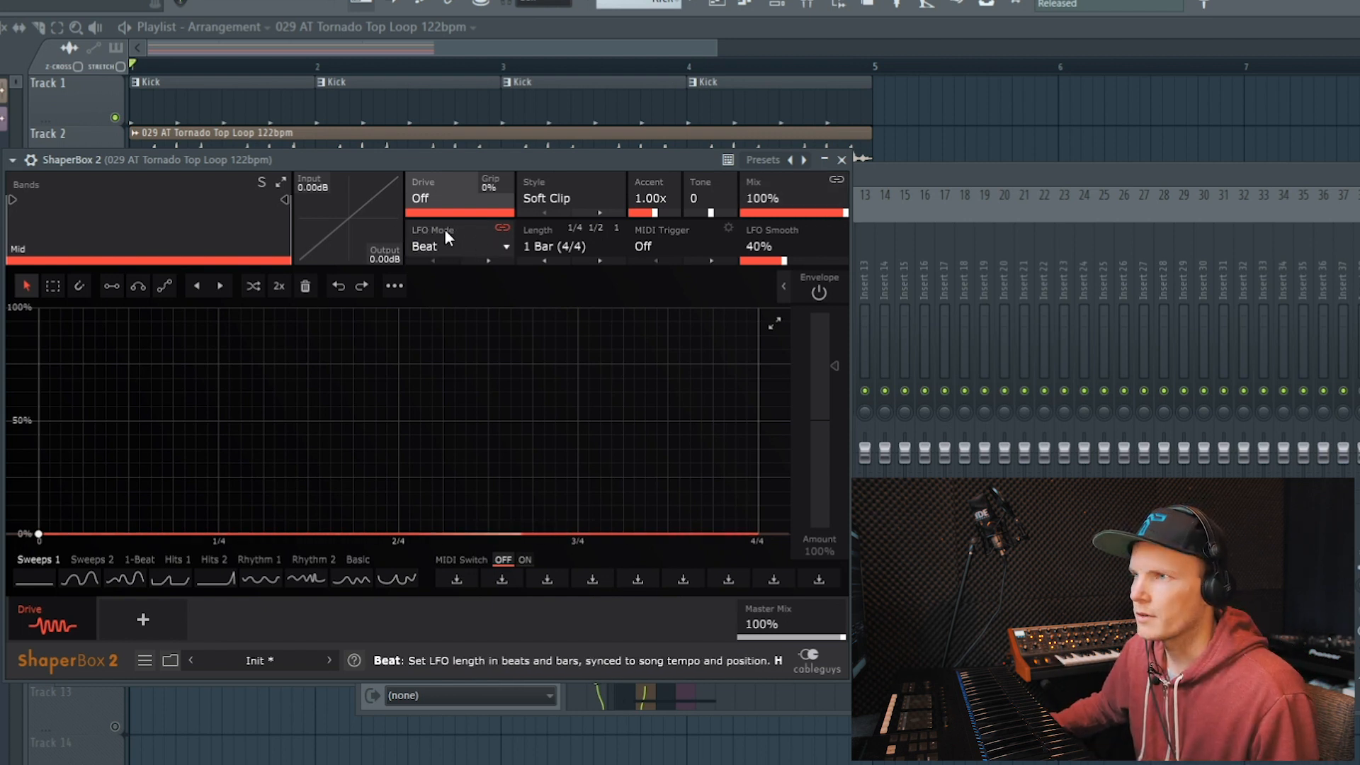
left_click(507, 244)
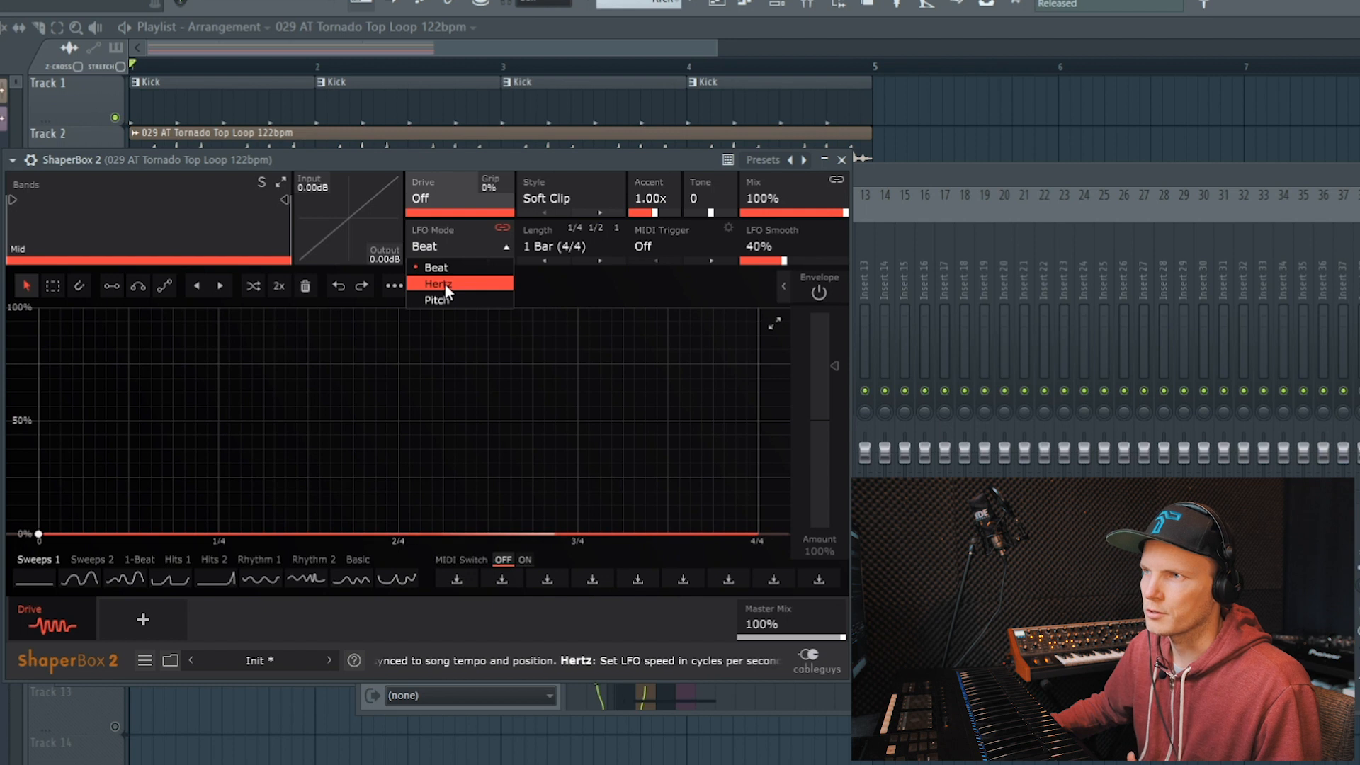
left_click(778, 263)
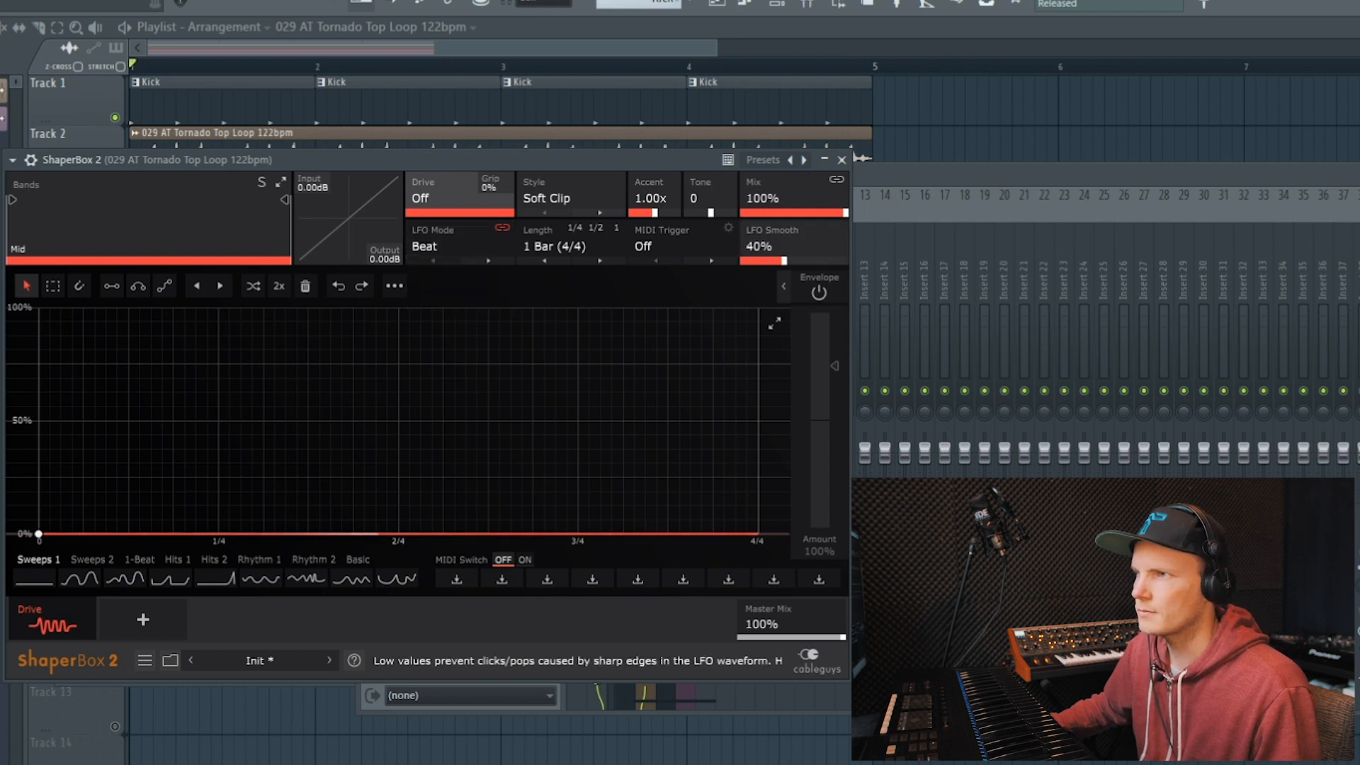
left_click(601, 248)
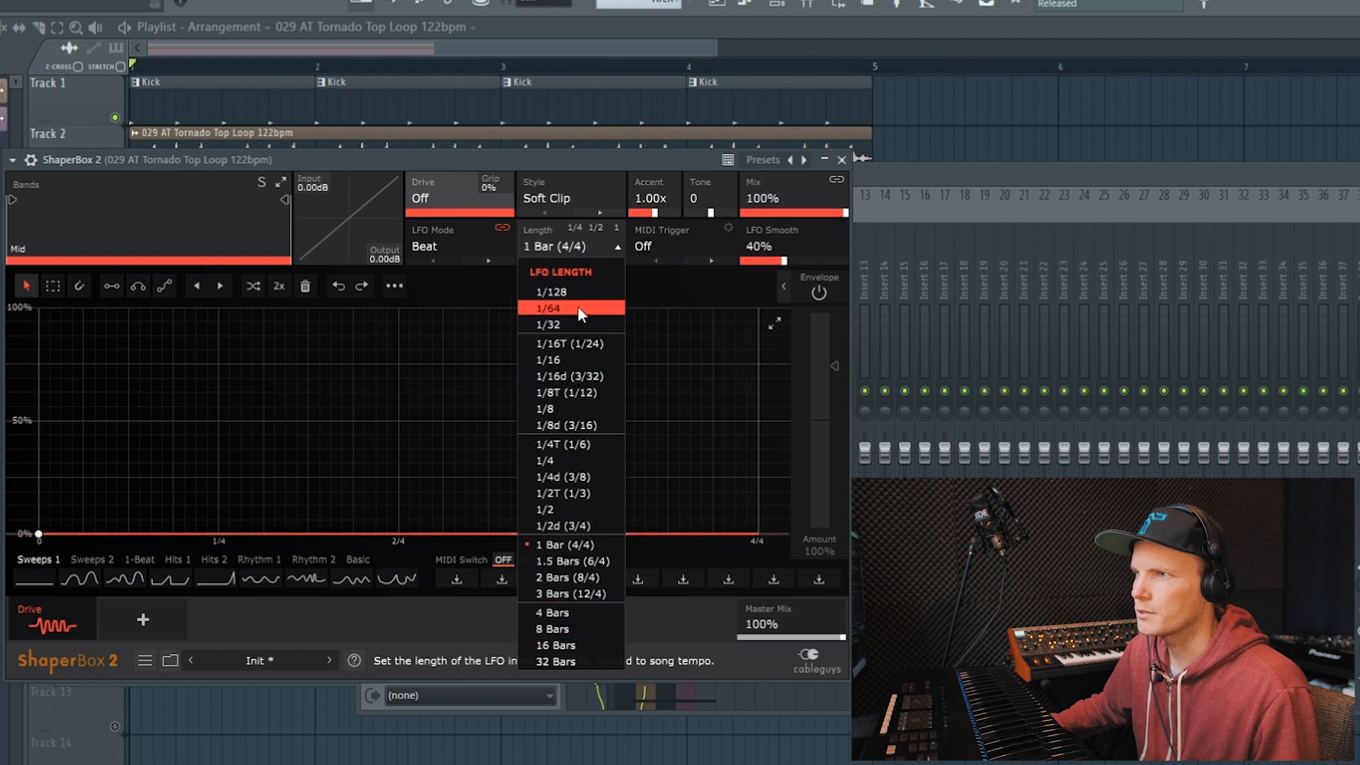
Step: Set the Drive shaper's LFO Smooth to Off
left_click(785, 265)
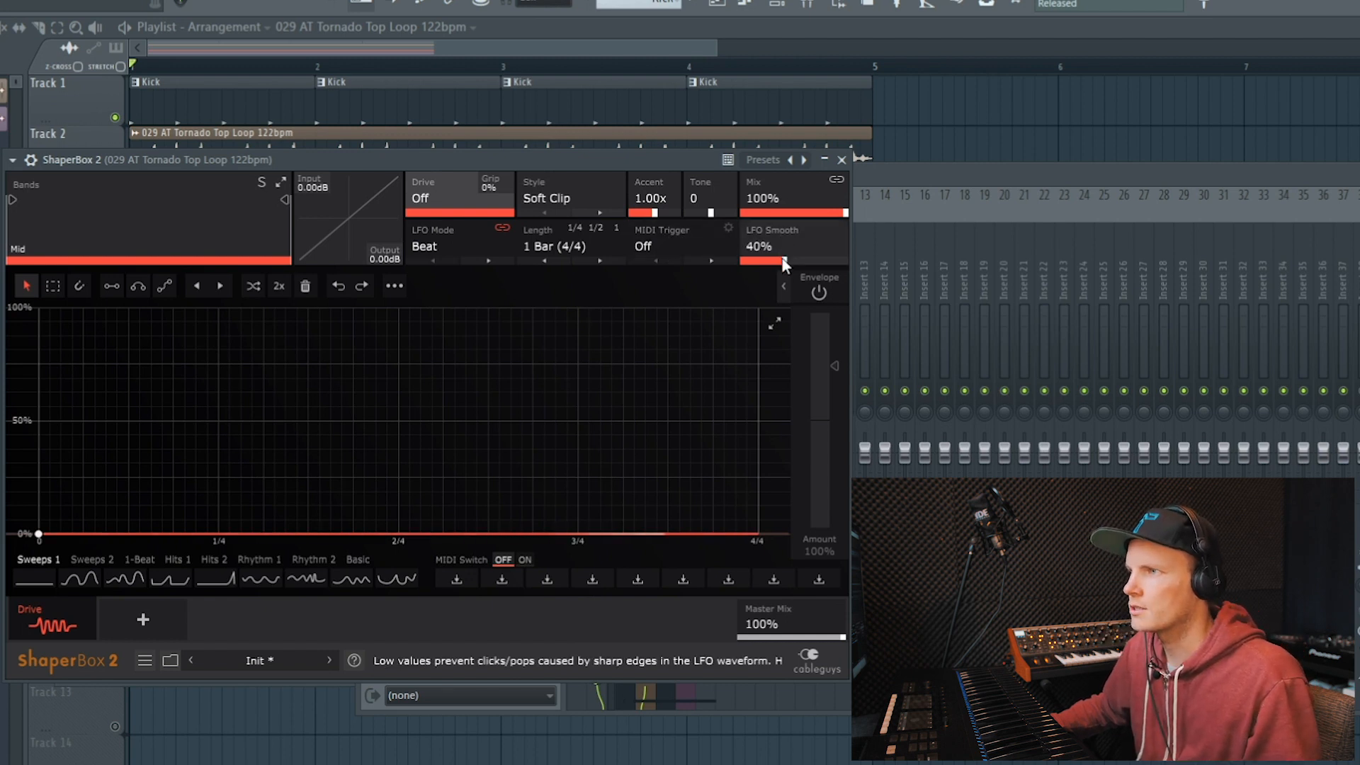
left_click_drag(834, 261, 717, 262)
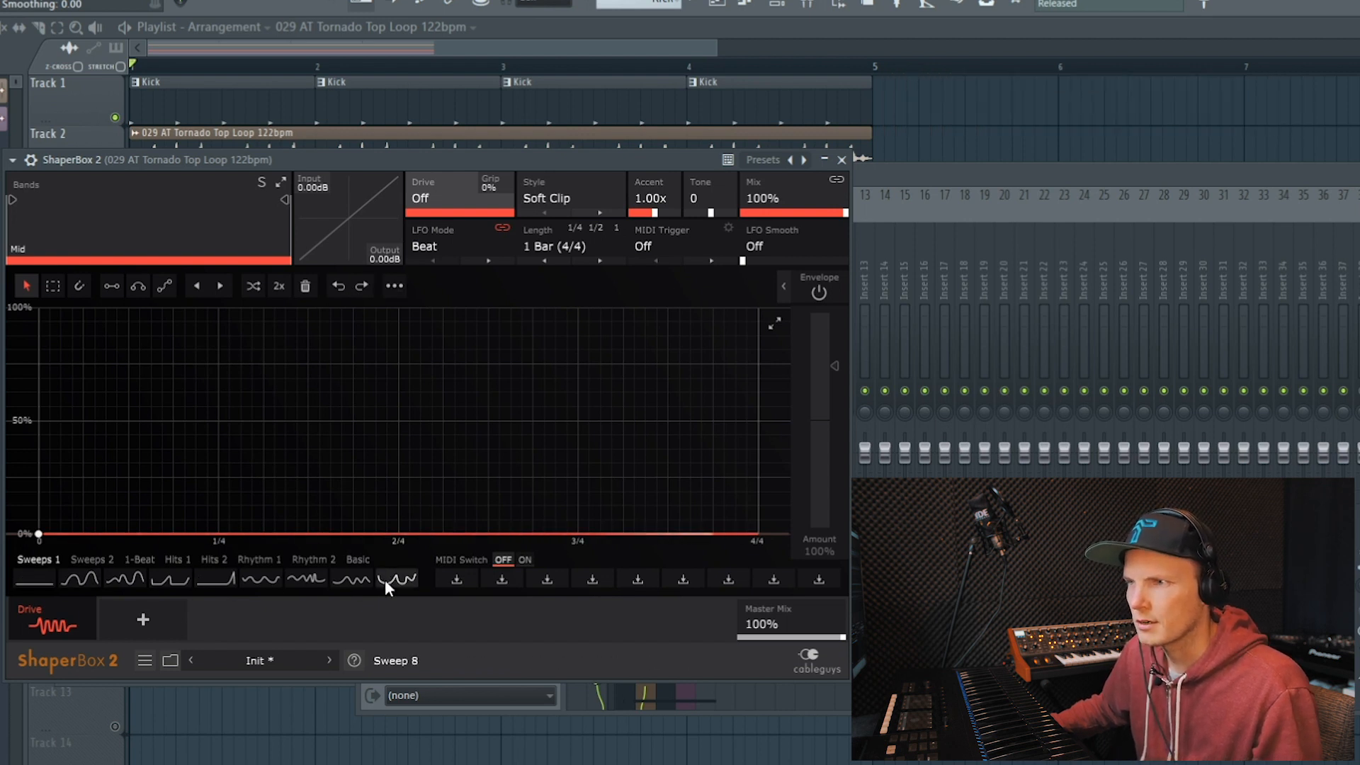
Step: Try a sweep preset on the drive curve and browse the preset wave categories through Basic
left_click(83, 580)
left_click(92, 560)
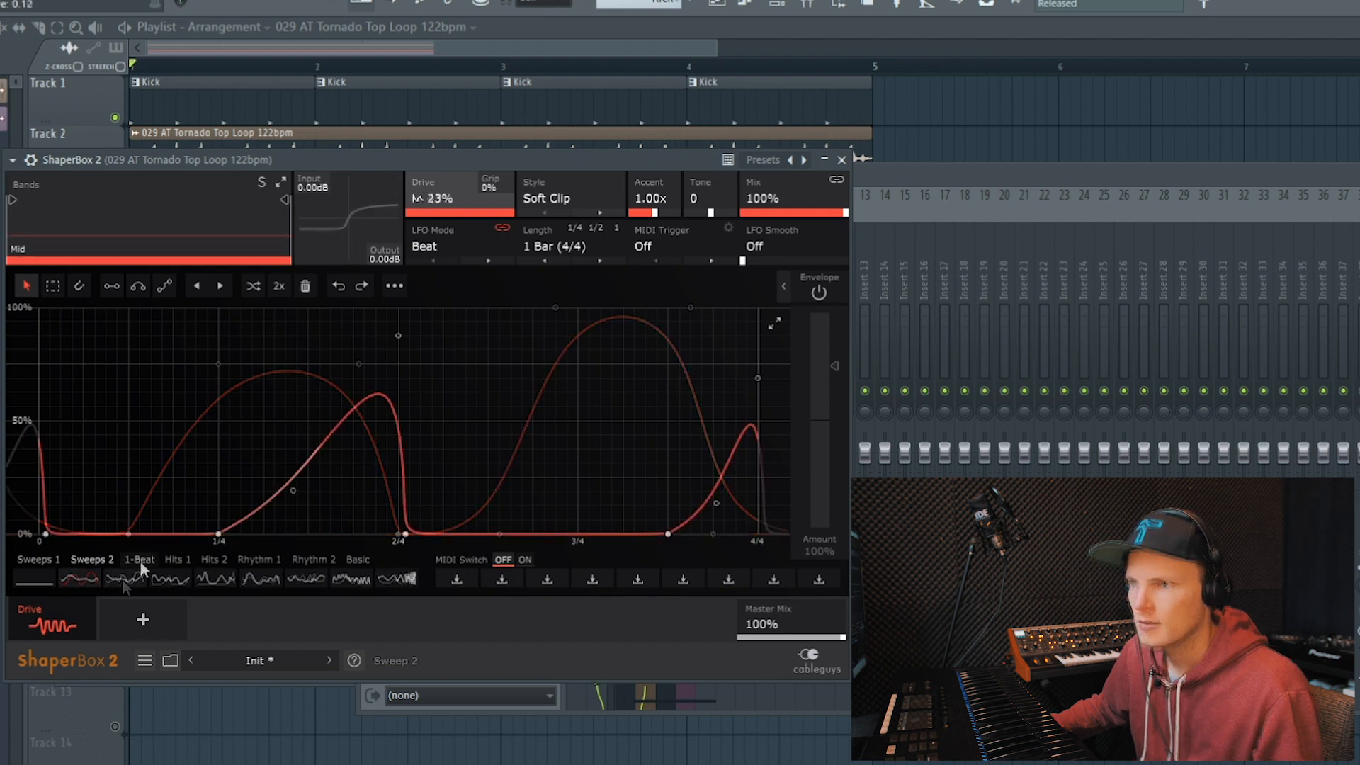
left_click(135, 558)
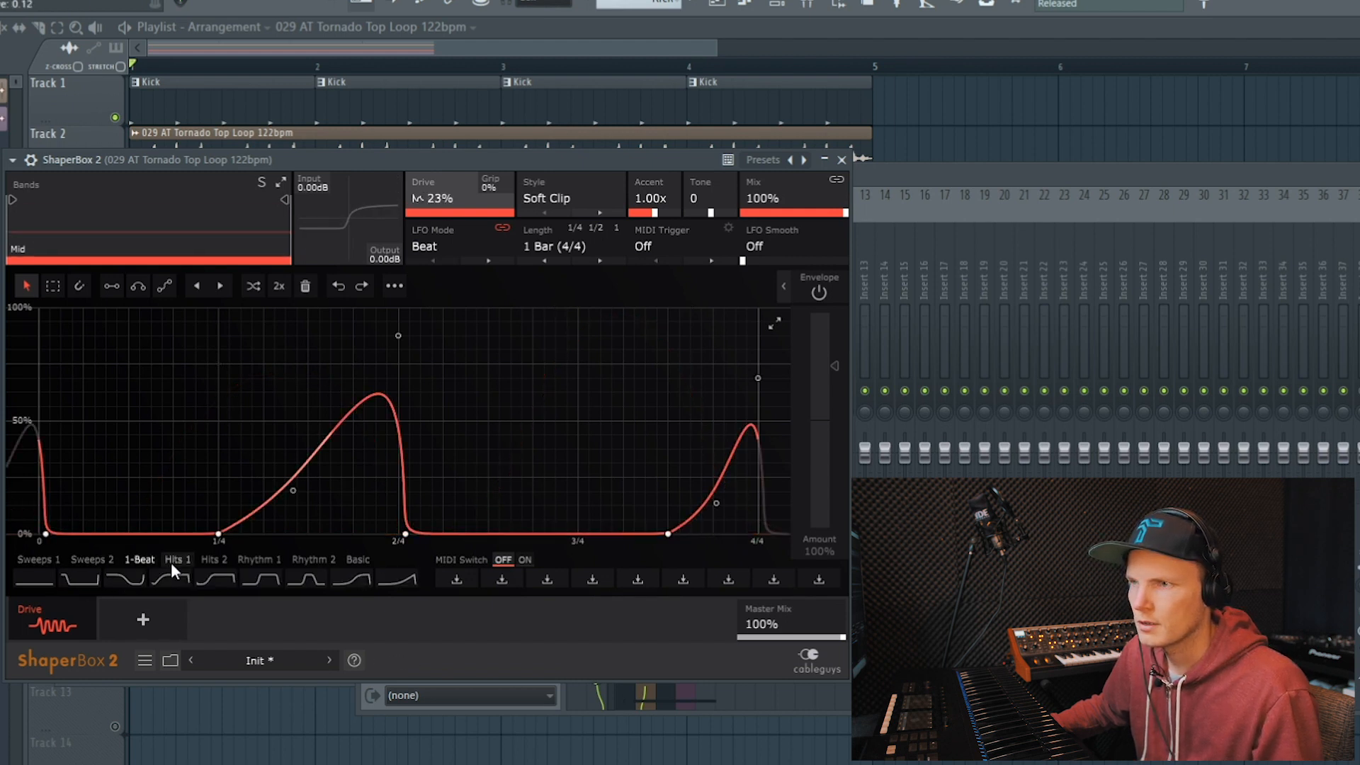
left_click(181, 561)
left_click(255, 560)
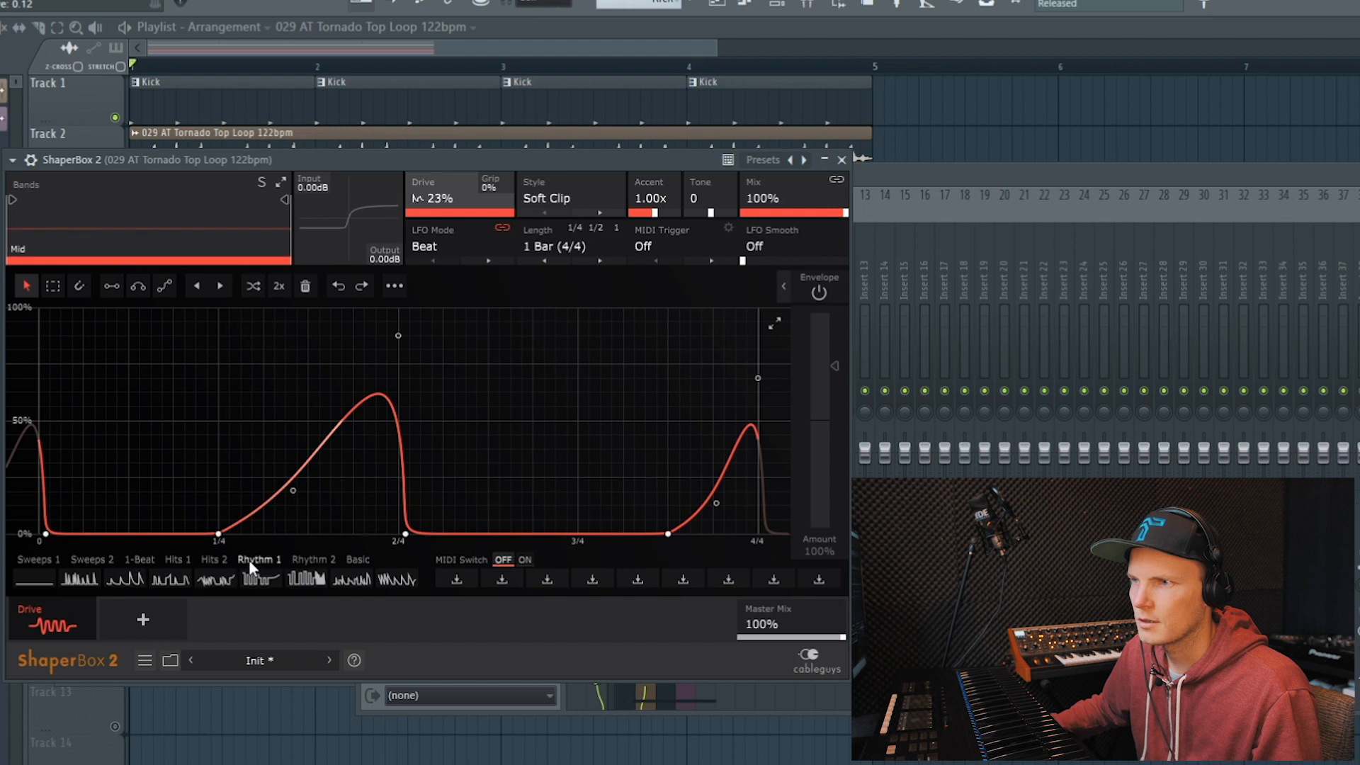
left_click(314, 560)
left_click(356, 559)
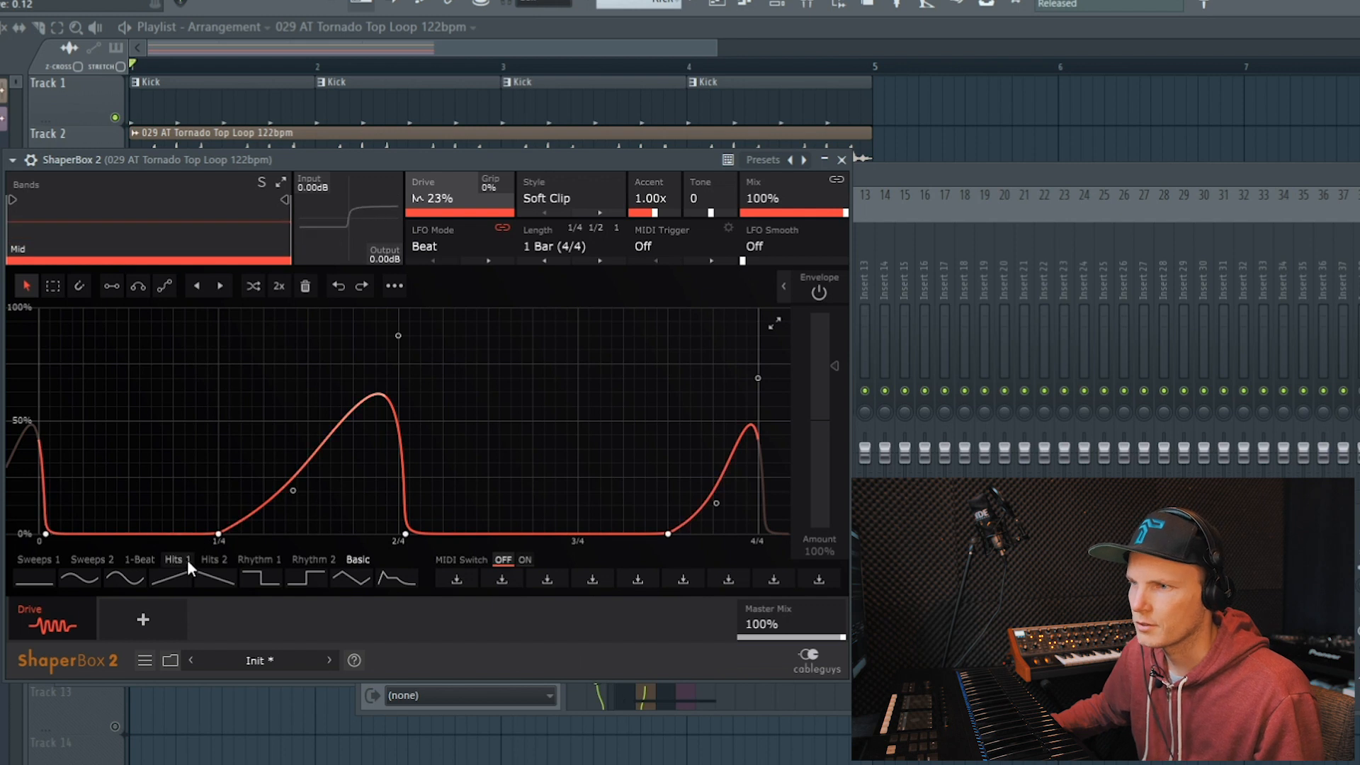
Step: Reset the drive curve to the flat preset wave and briefly play the loop
left_click(886, 170)
left_click(197, 158)
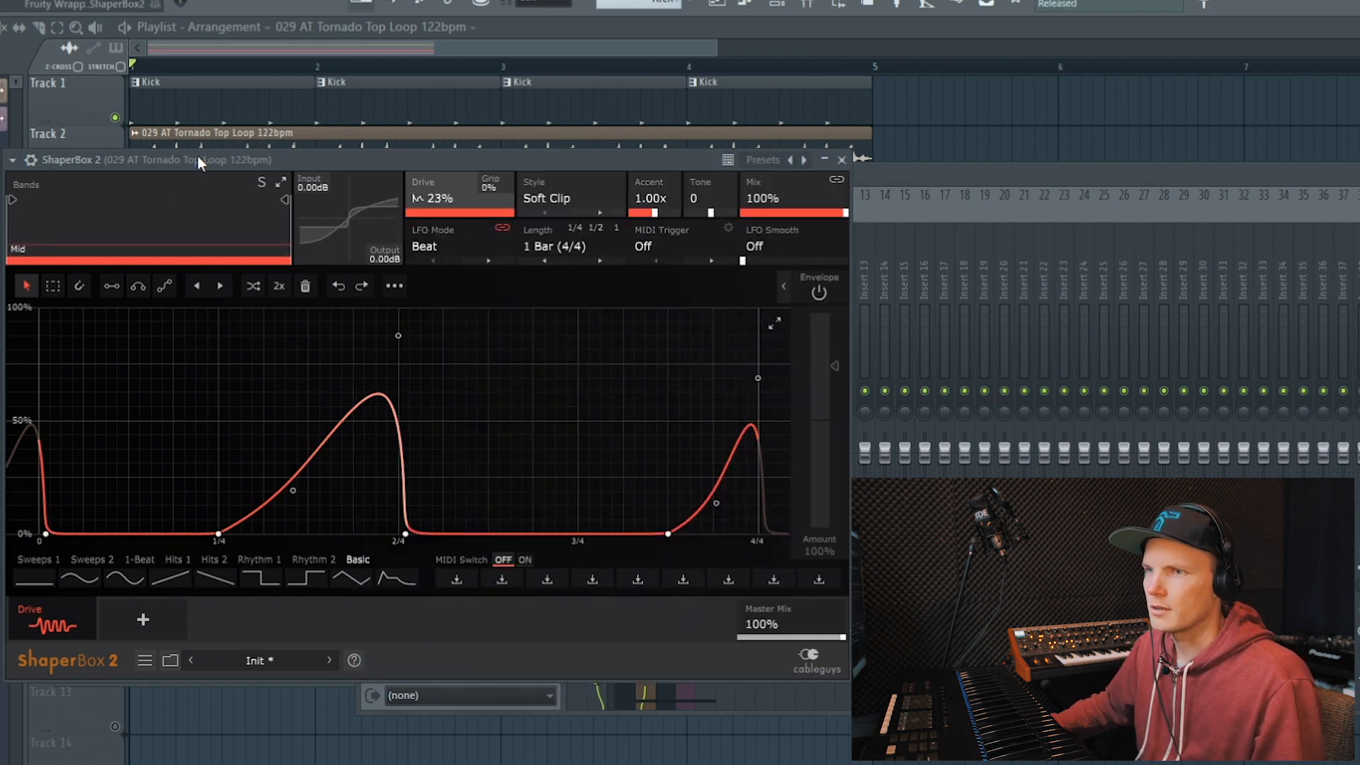
left_click(22, 586)
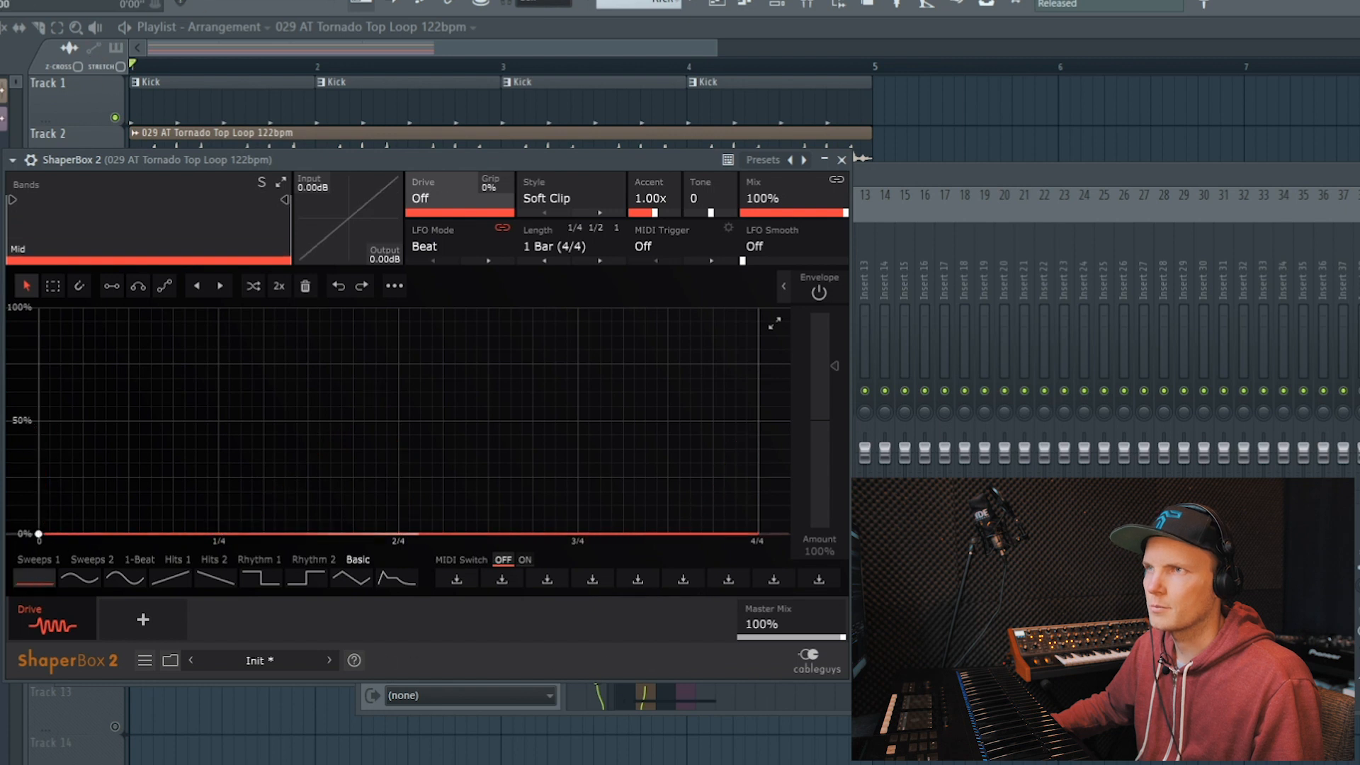
key("space")
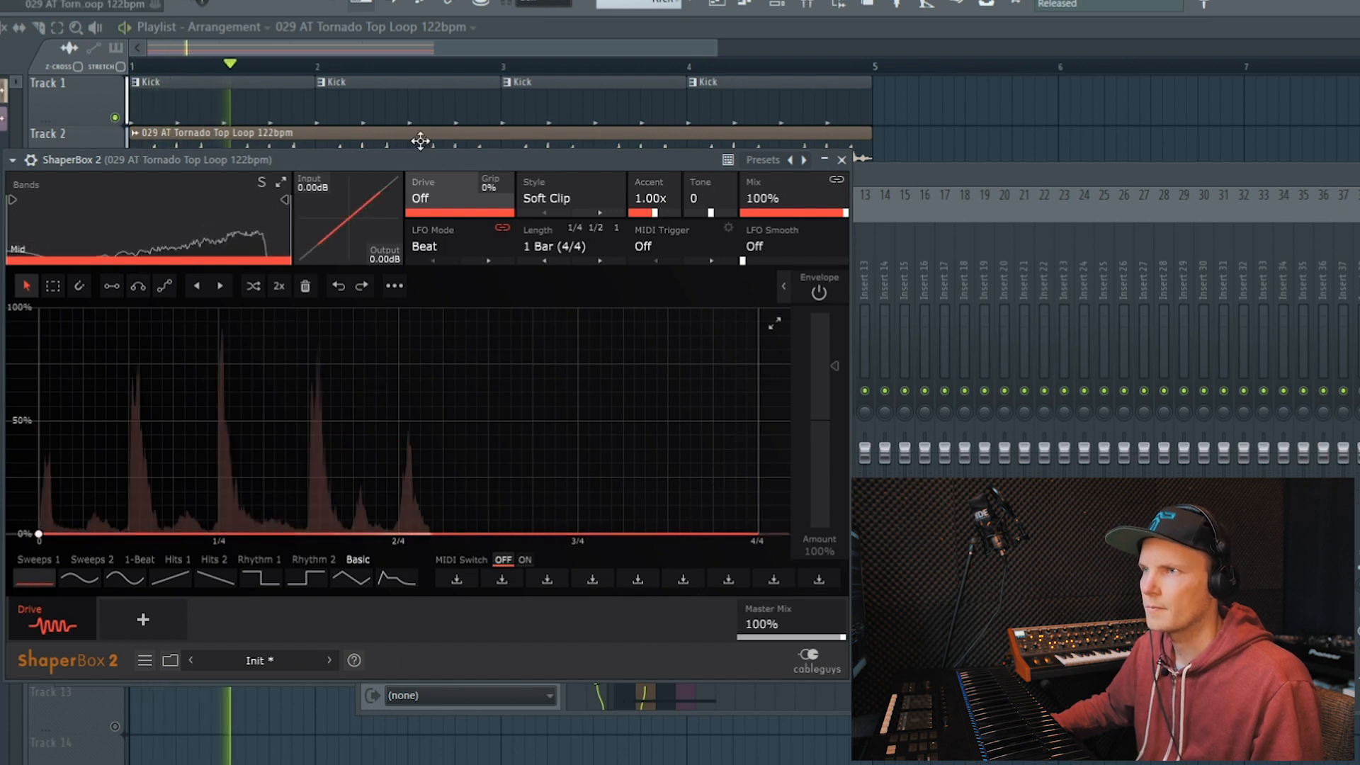
key("space")
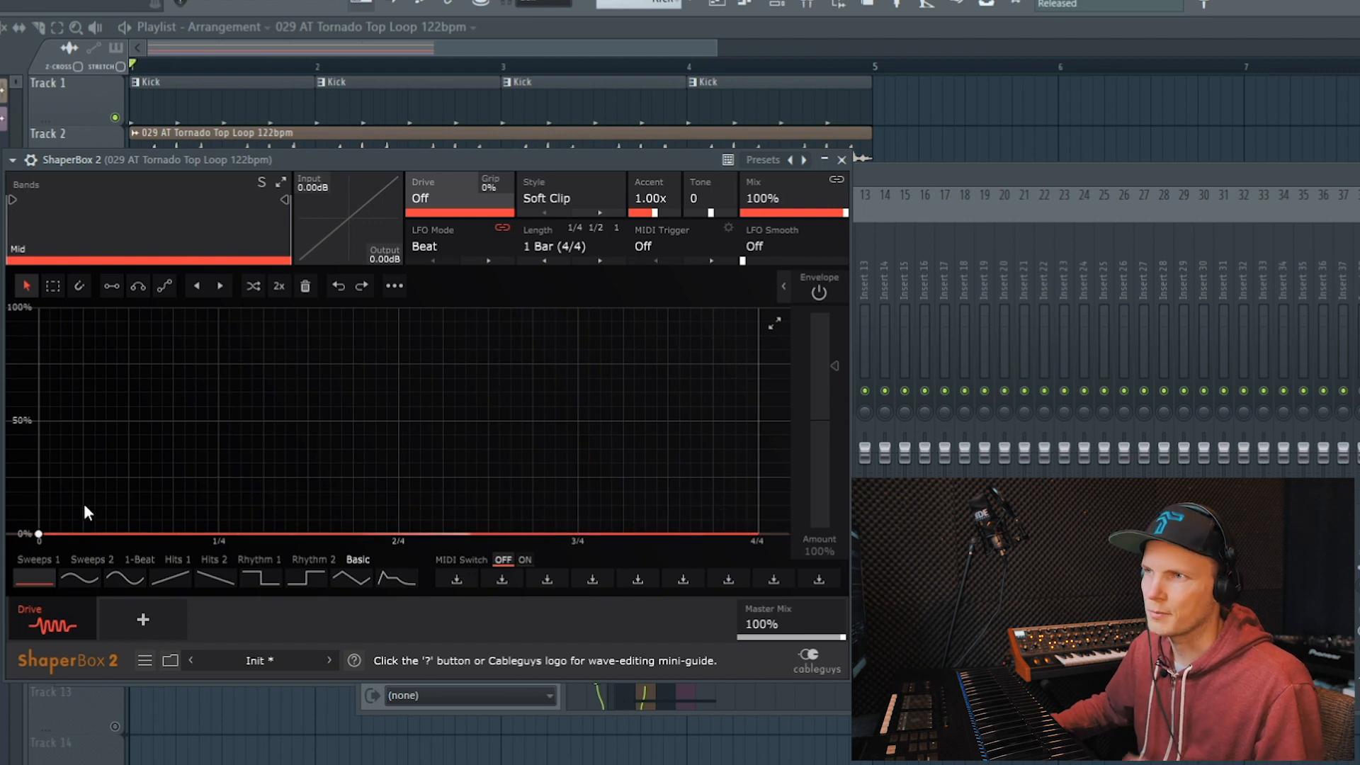
Step: Play the loop and draw a tall drive hump across the first quarter of the bar
key("space")
left_click_drag(86, 507, 116, 321)
left_click_drag(246, 521, 221, 533)
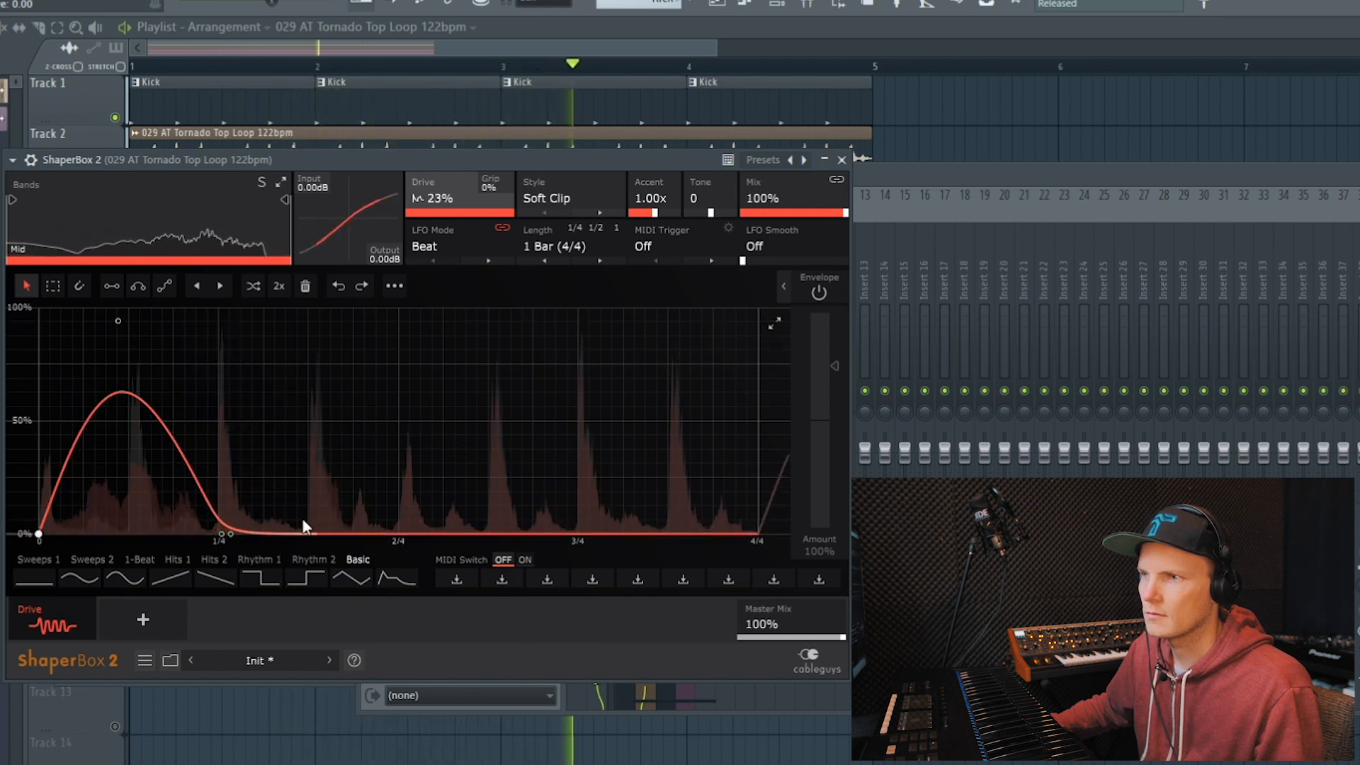
Step: Shape a tall drive hump peaking near 2.6/4, with 0% points at about 2.06/4 and just before 3/4
left_click_drag(401, 469, 394, 341)
left_click_drag(552, 464, 565, 534)
left_click_drag(394, 342, 498, 329)
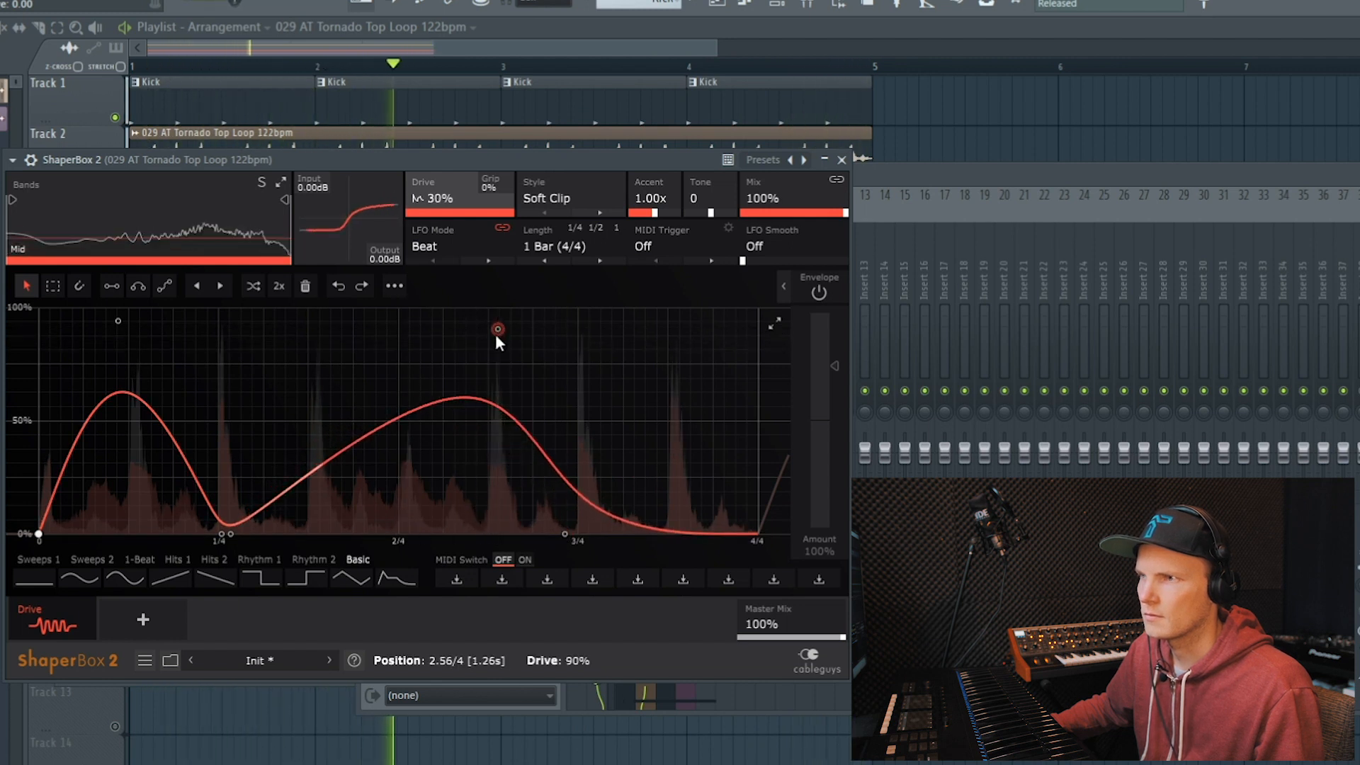
left_click_drag(413, 399, 408, 534)
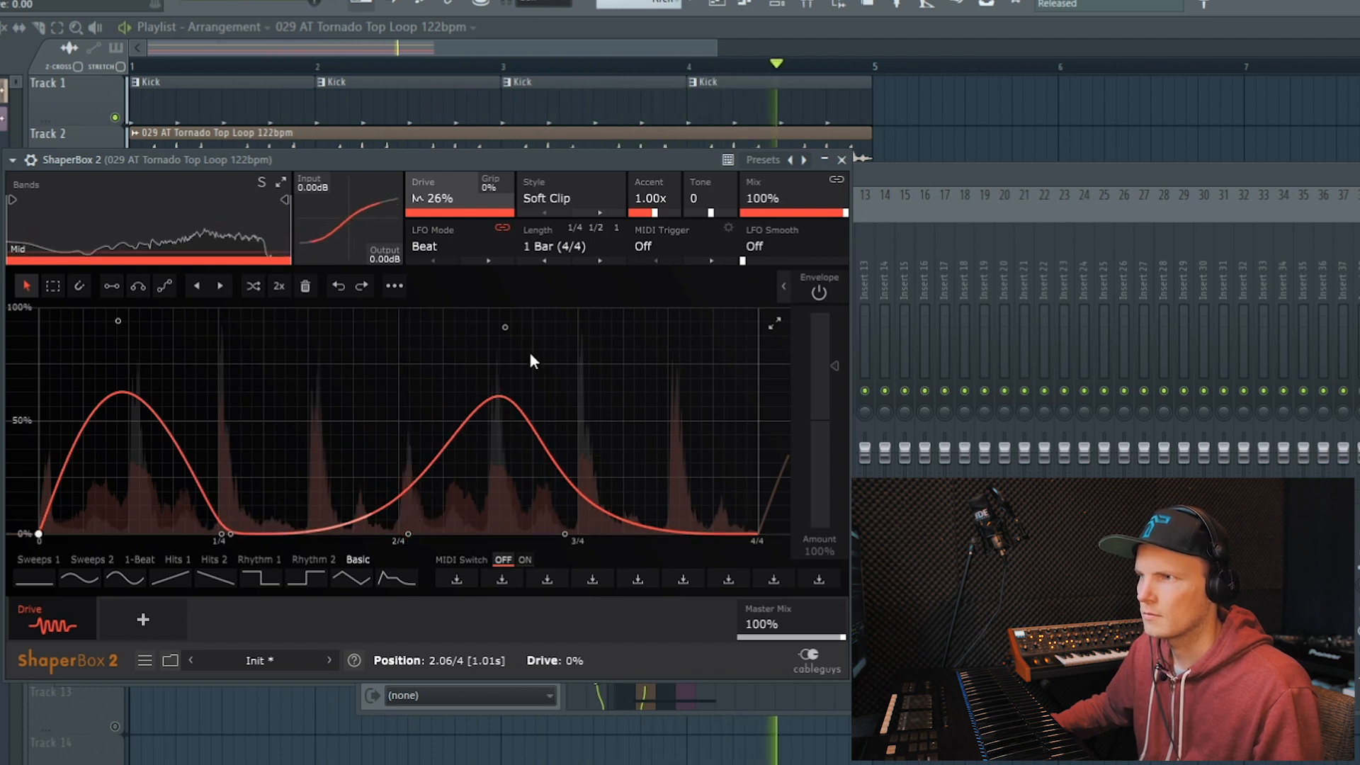
left_click(512, 324)
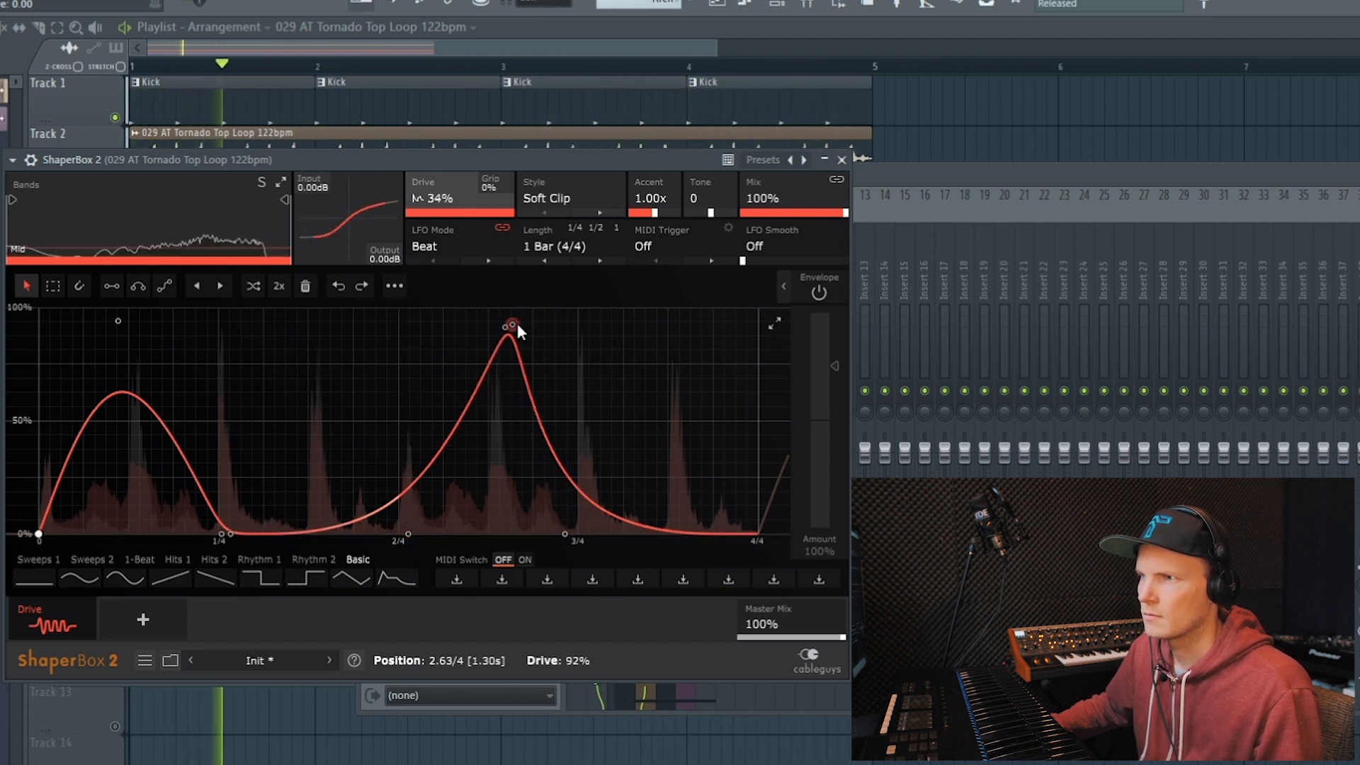
double_click(512, 324)
left_click_drag(504, 327, 510, 313)
Step: Add a smaller hump in the bar's last quarter and another from a point at 1.51/4 with 47% drive
left_click_drag(661, 491, 703, 394)
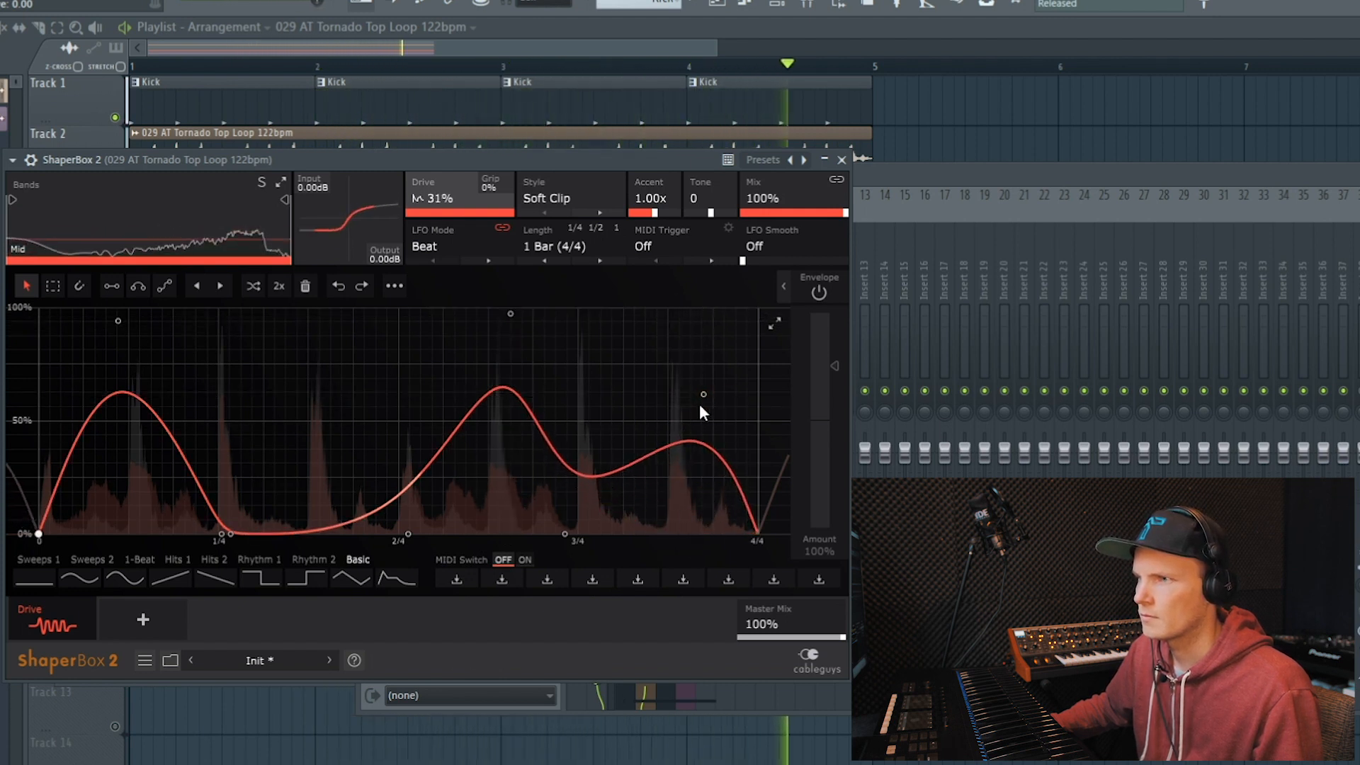
left_click_drag(296, 498, 309, 425)
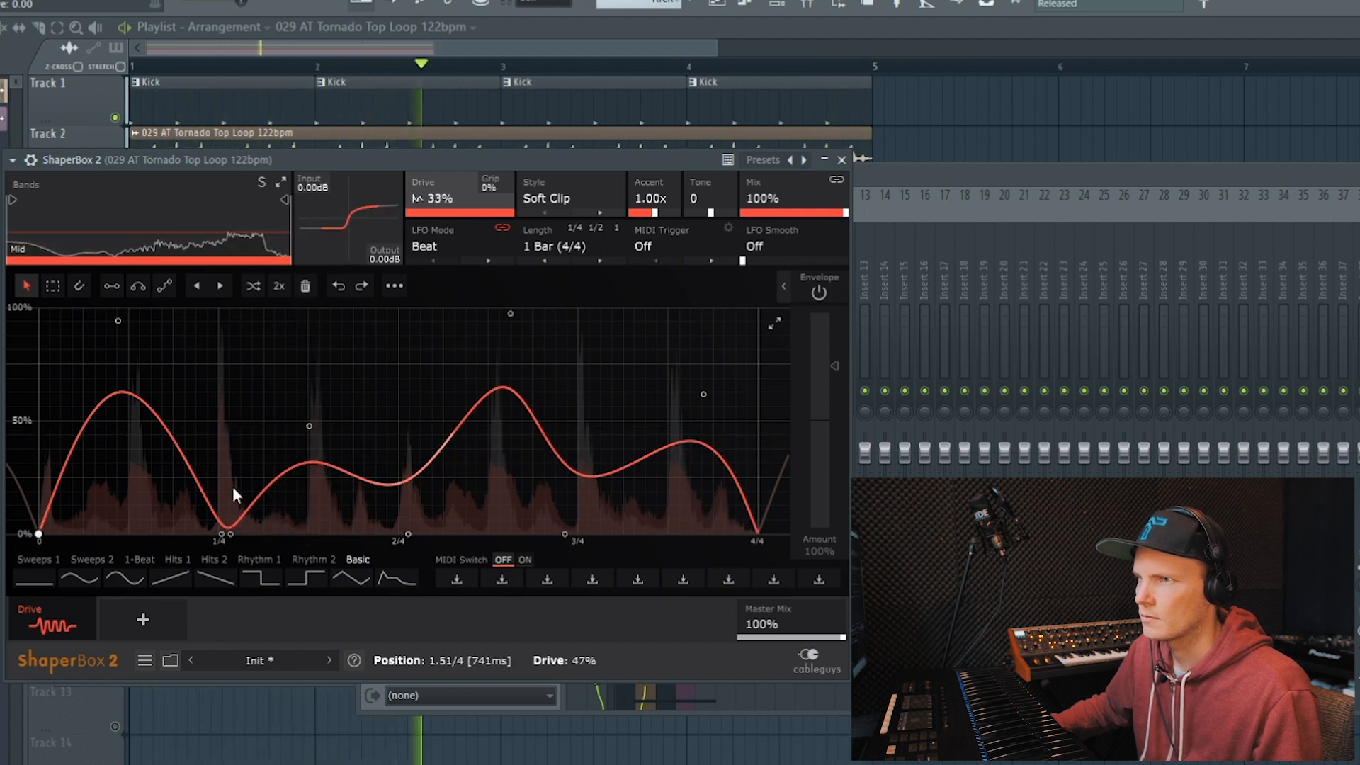
Step: Raise the overall drive to 39% and set LFO Smooth to 100% with the loop playing
left_click_drag(435, 209, 435, 198)
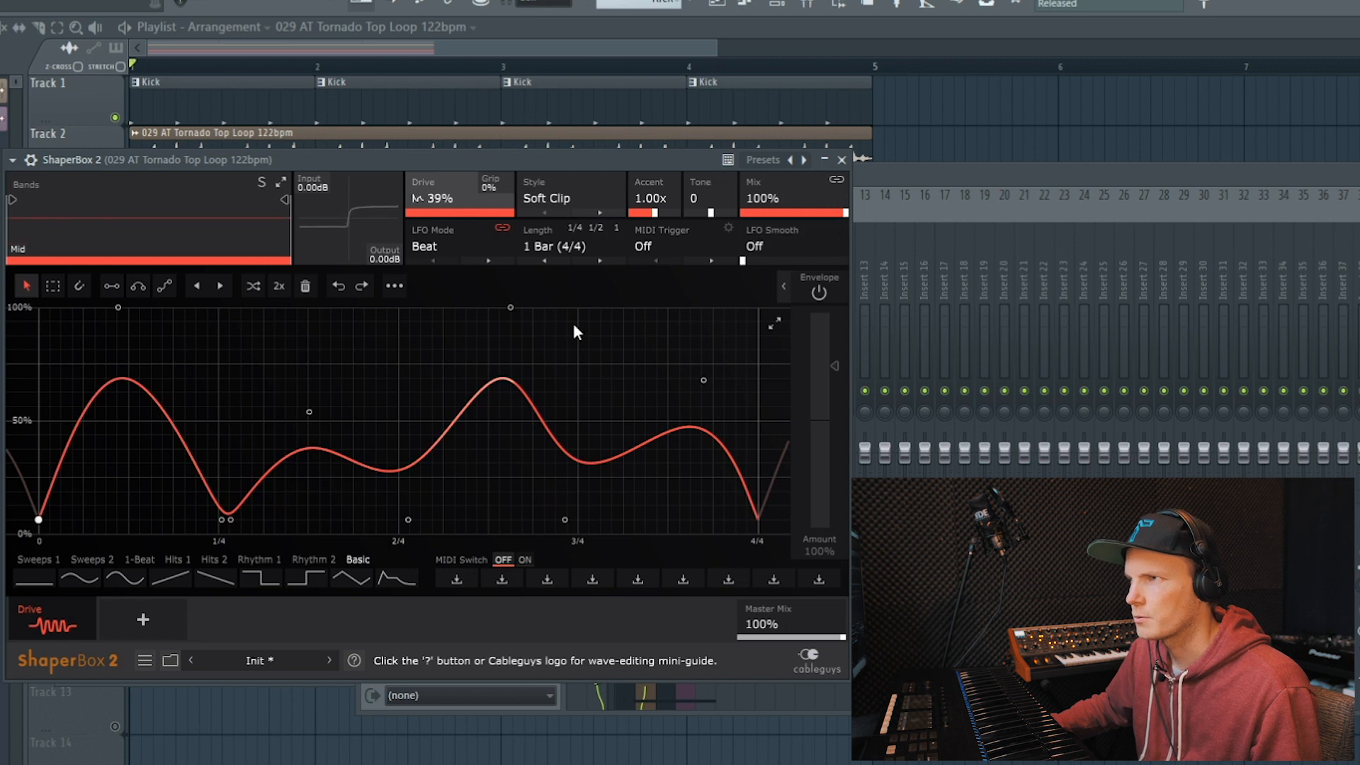
key("space")
left_click_drag(742, 261, 845, 261)
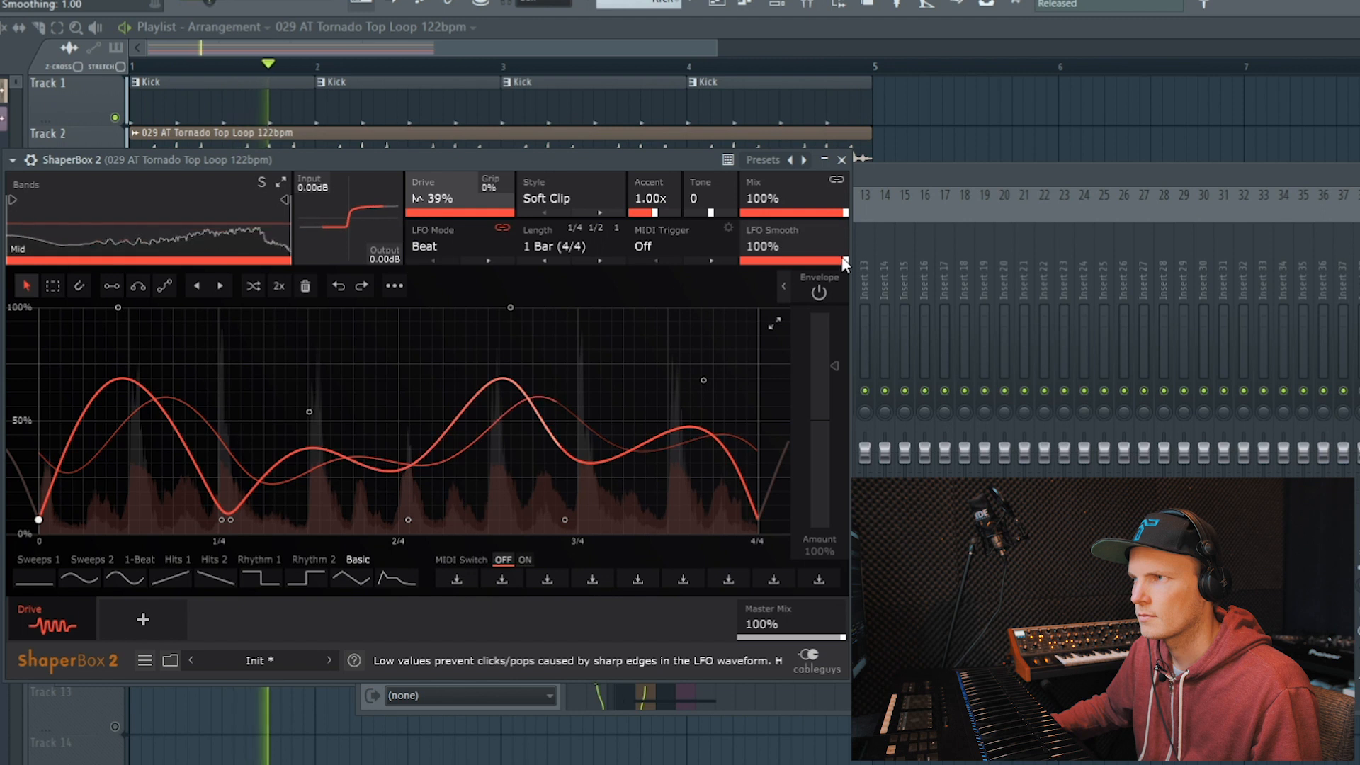
Step: Compare LFO Smooth off and at 100%, and audition Accent at 2.00x and 0.50x before returning it to 1.00x
left_click_drag(843, 261, 743, 261)
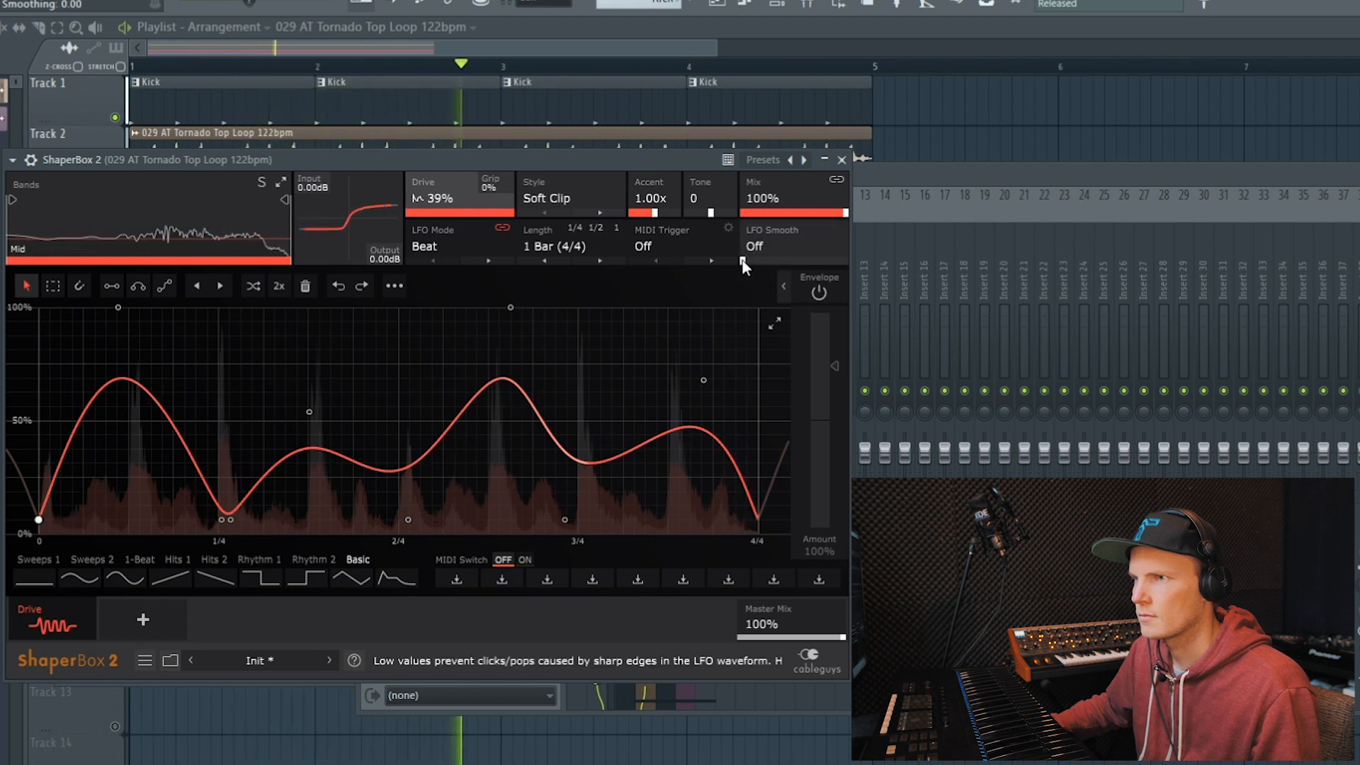
left_click_drag(742, 261, 845, 261)
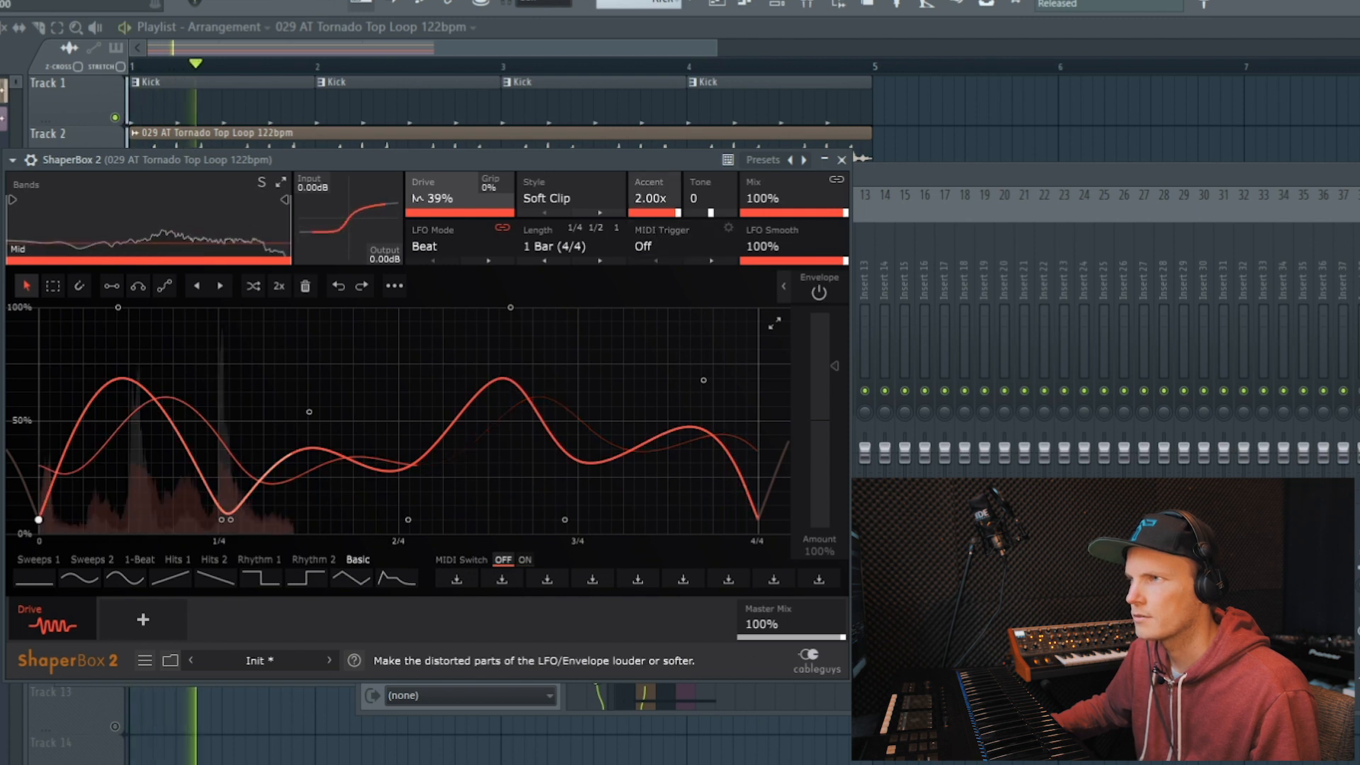
left_click_drag(657, 211, 686, 214)
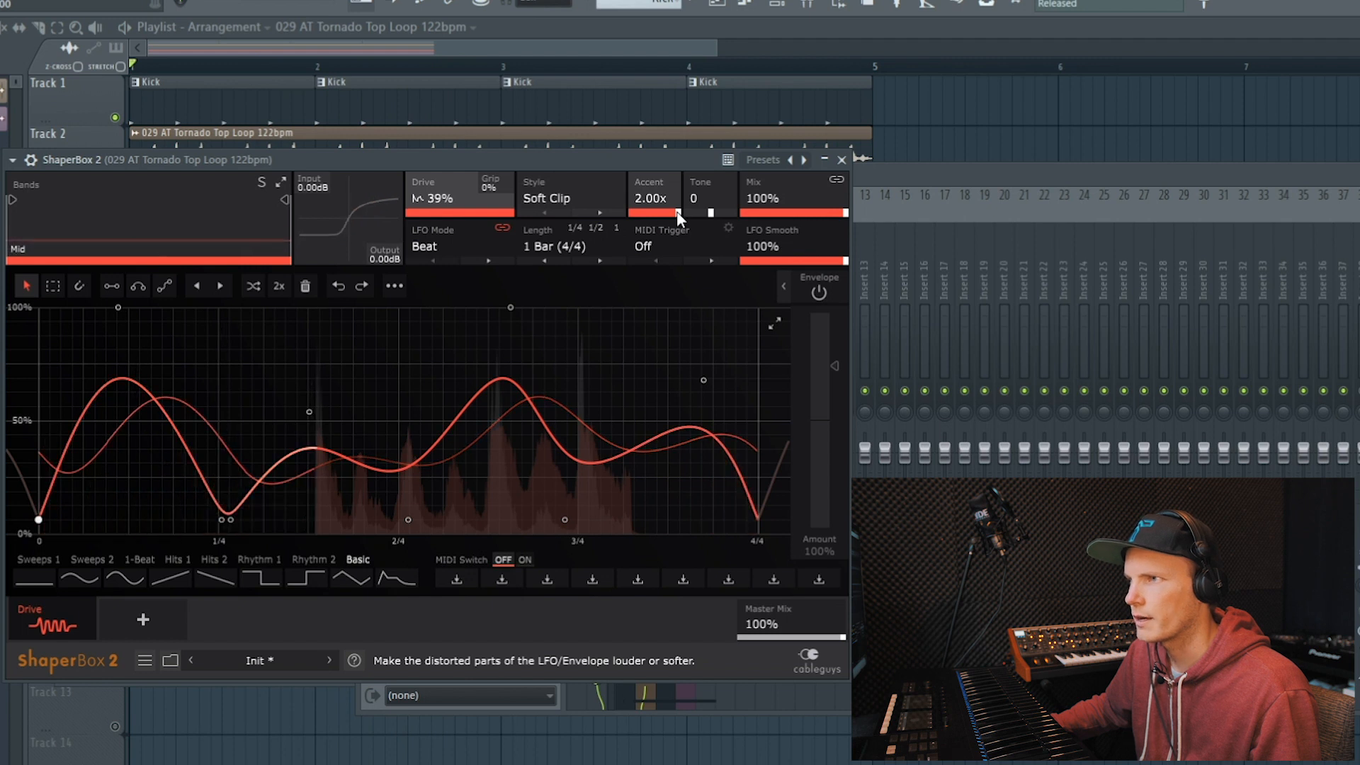
left_click_drag(678, 217, 635, 216)
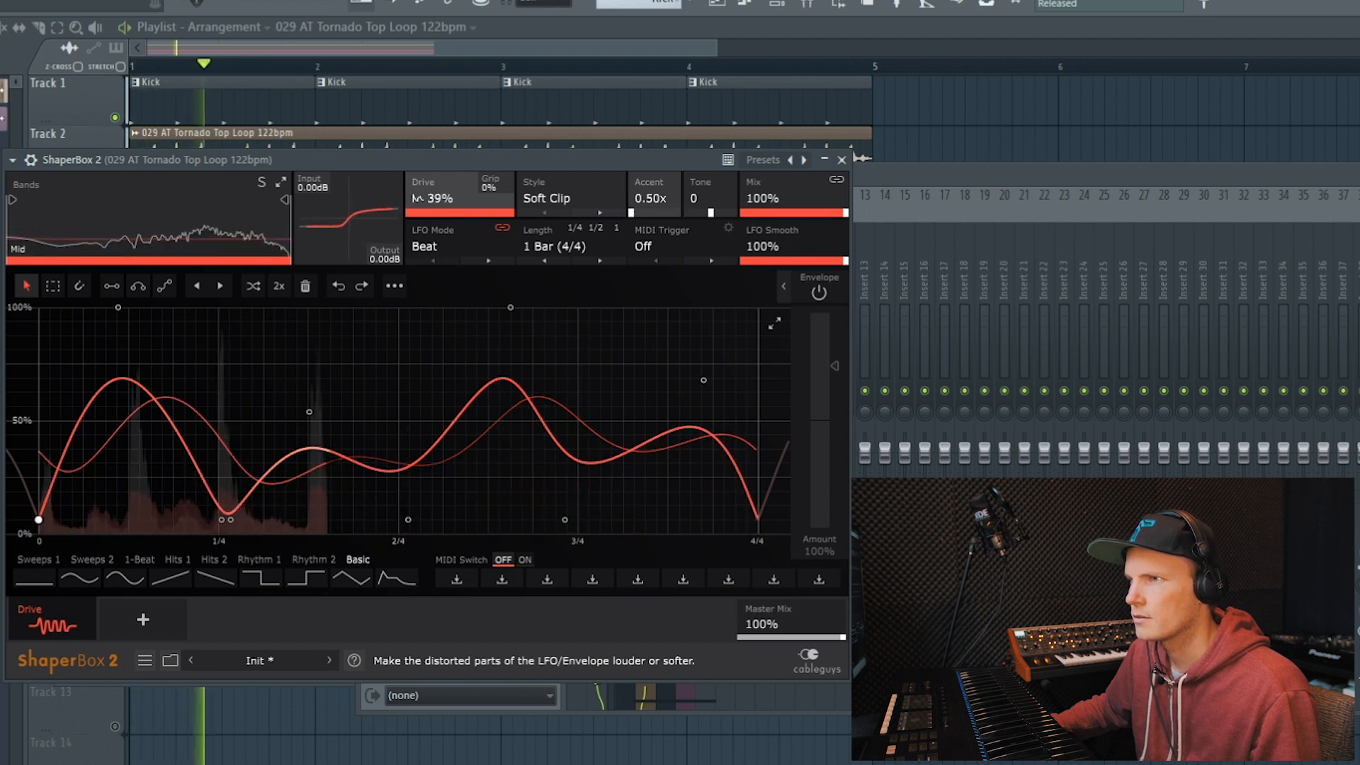
mouse_move(643, 217)
left_mouse_down()
mouse_move(678, 217)
mouse_move(653, 213)
left_mouse_up()
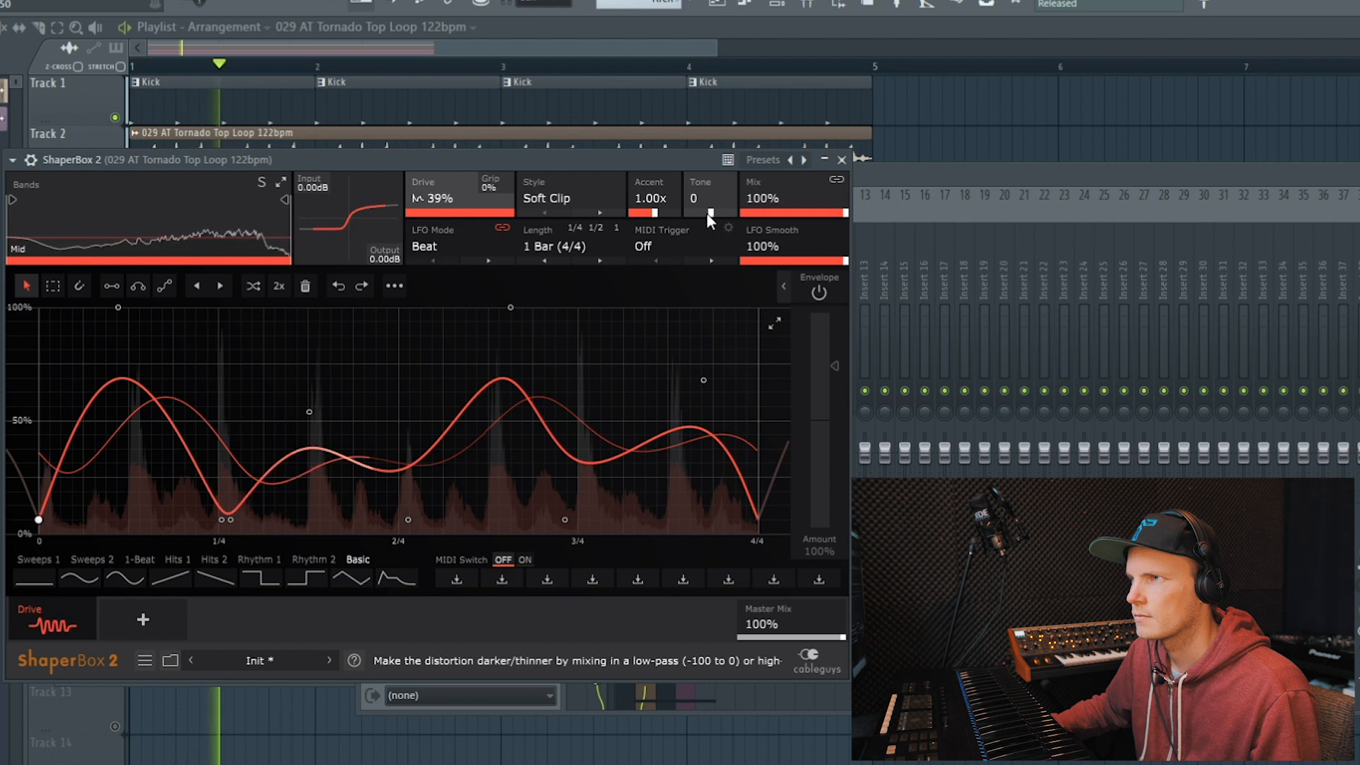
Step: Turn LFO Smooth off and set the distortion's Tone to 70 with the loop playing
key("space")
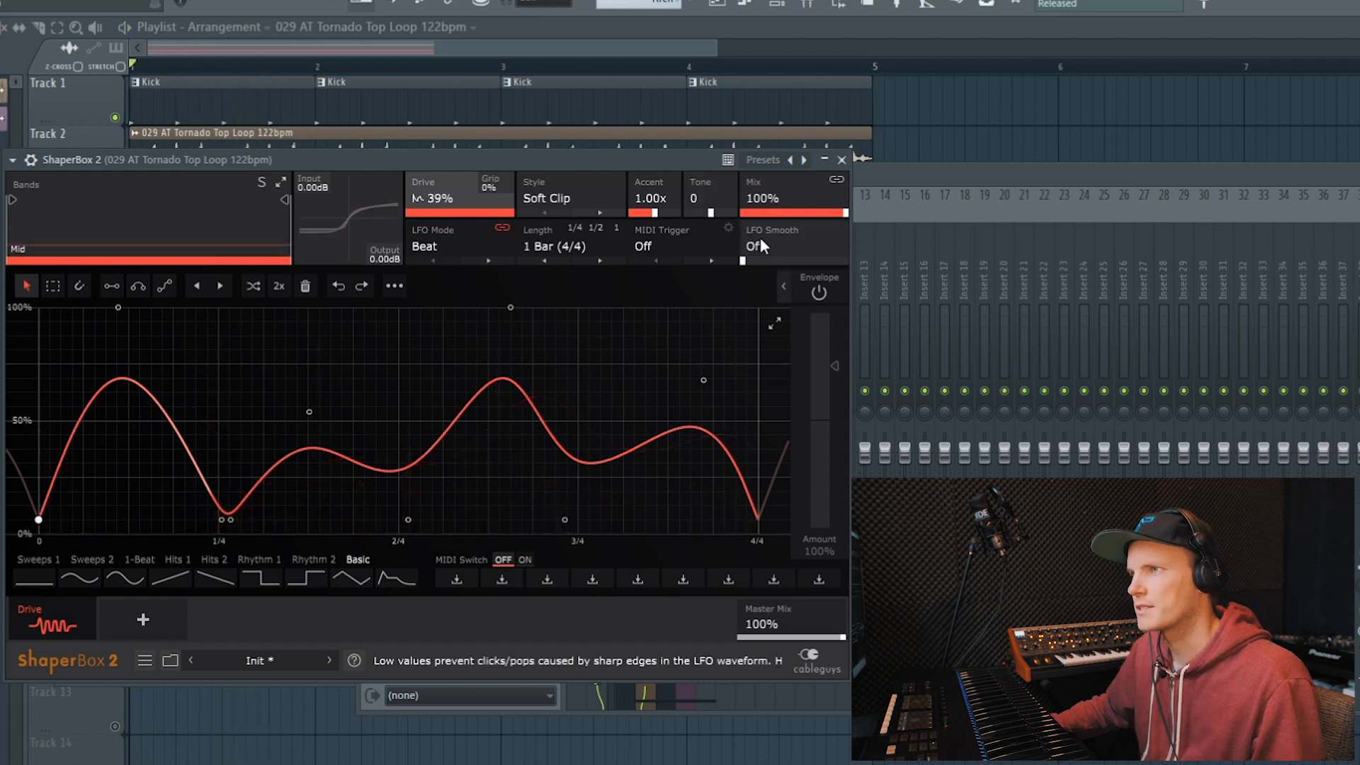
key("space")
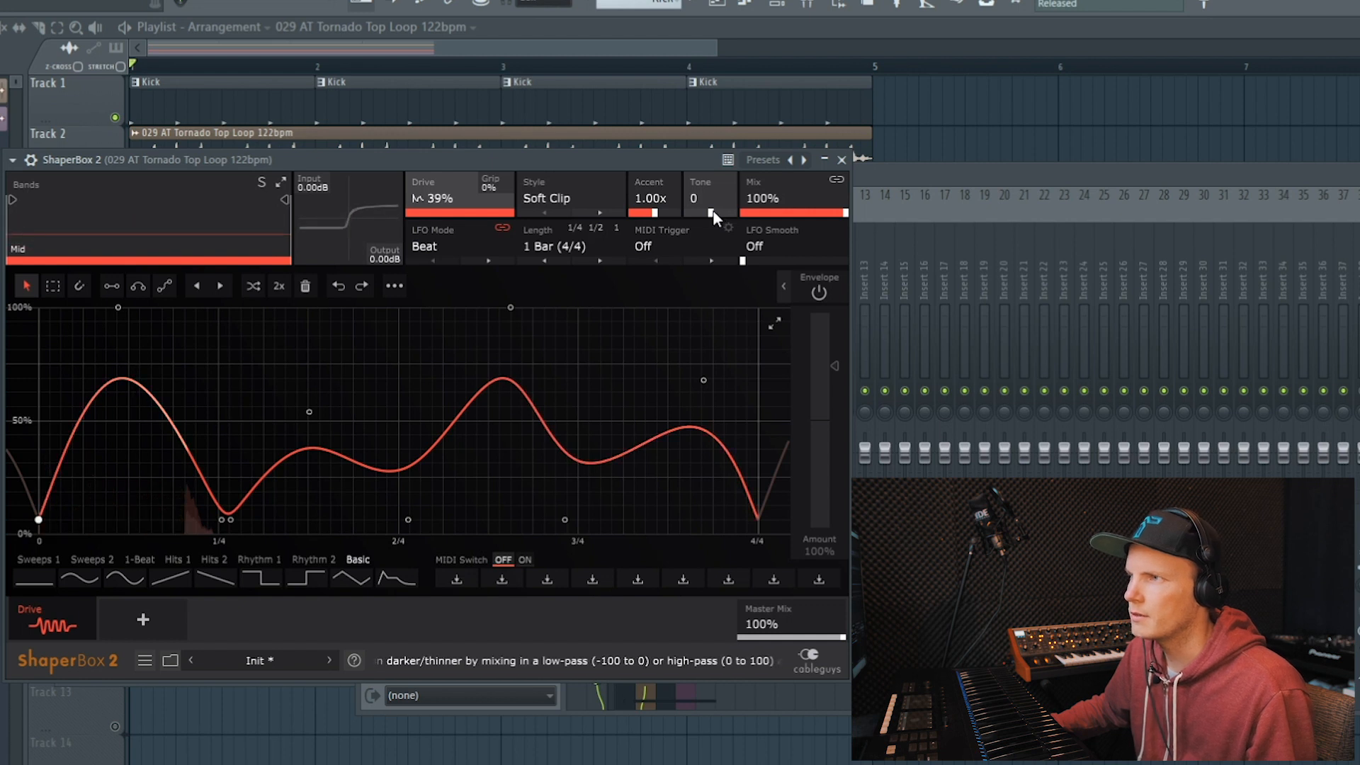
left_click_drag(713, 209, 726, 210)
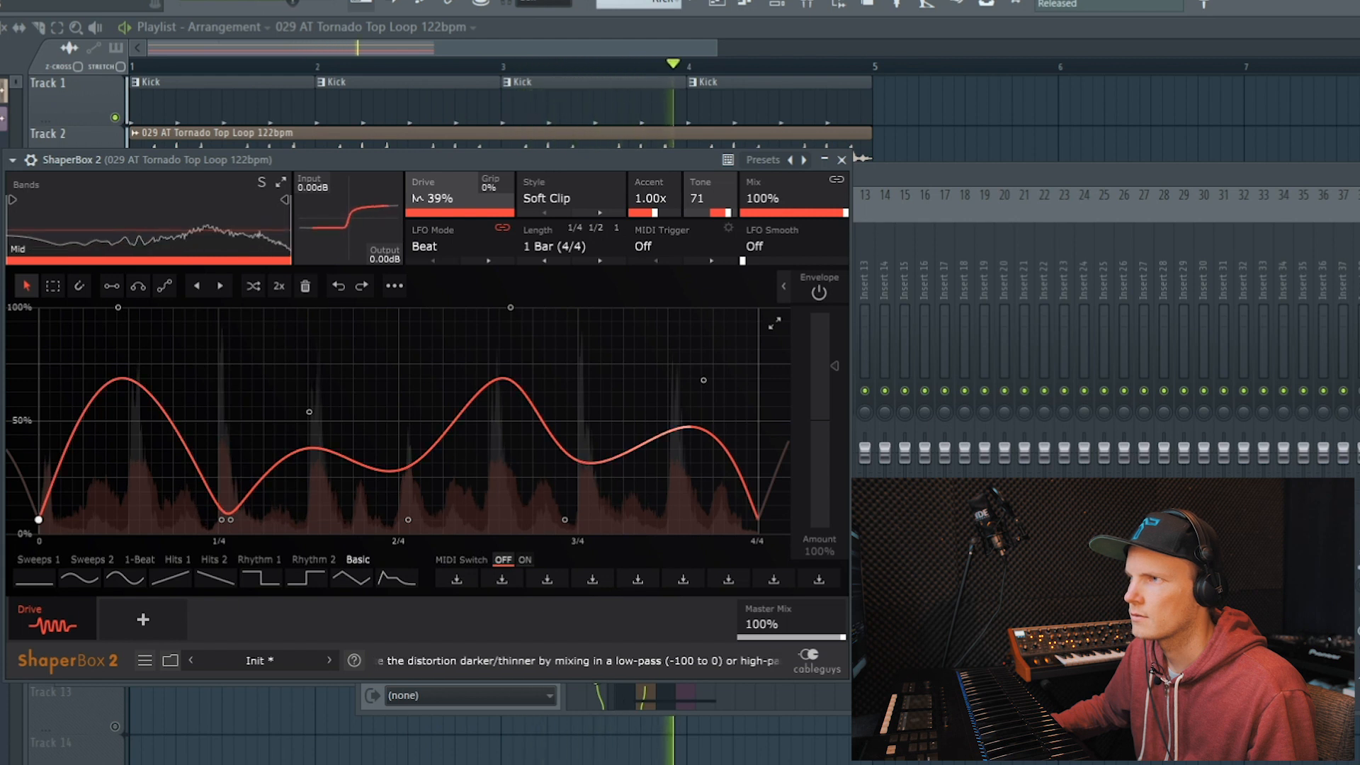
left_click_drag(728, 210, 728, 210)
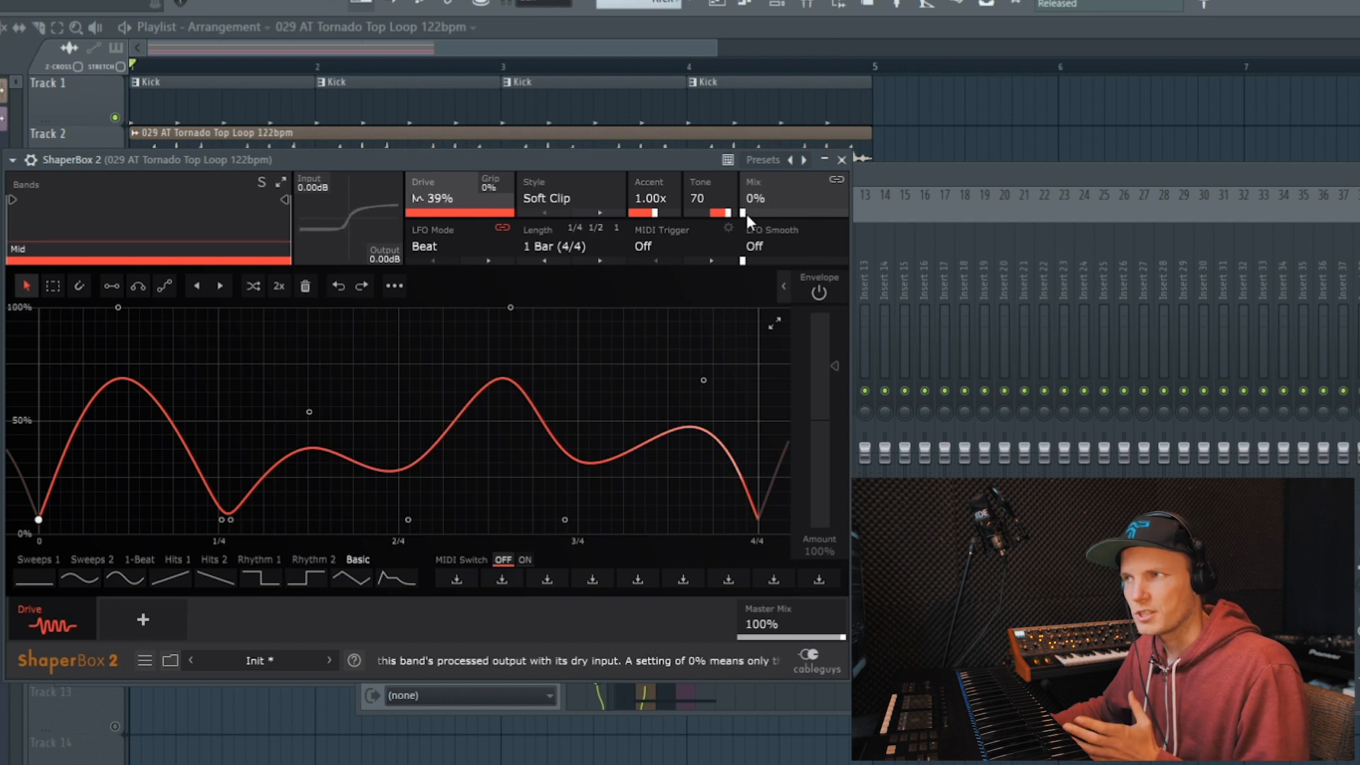
Step: Audition the wet/dry Mix between 0% and 100% with the loop playing and settle on 50%
key("space")
left_click_drag(741, 213, 757, 213)
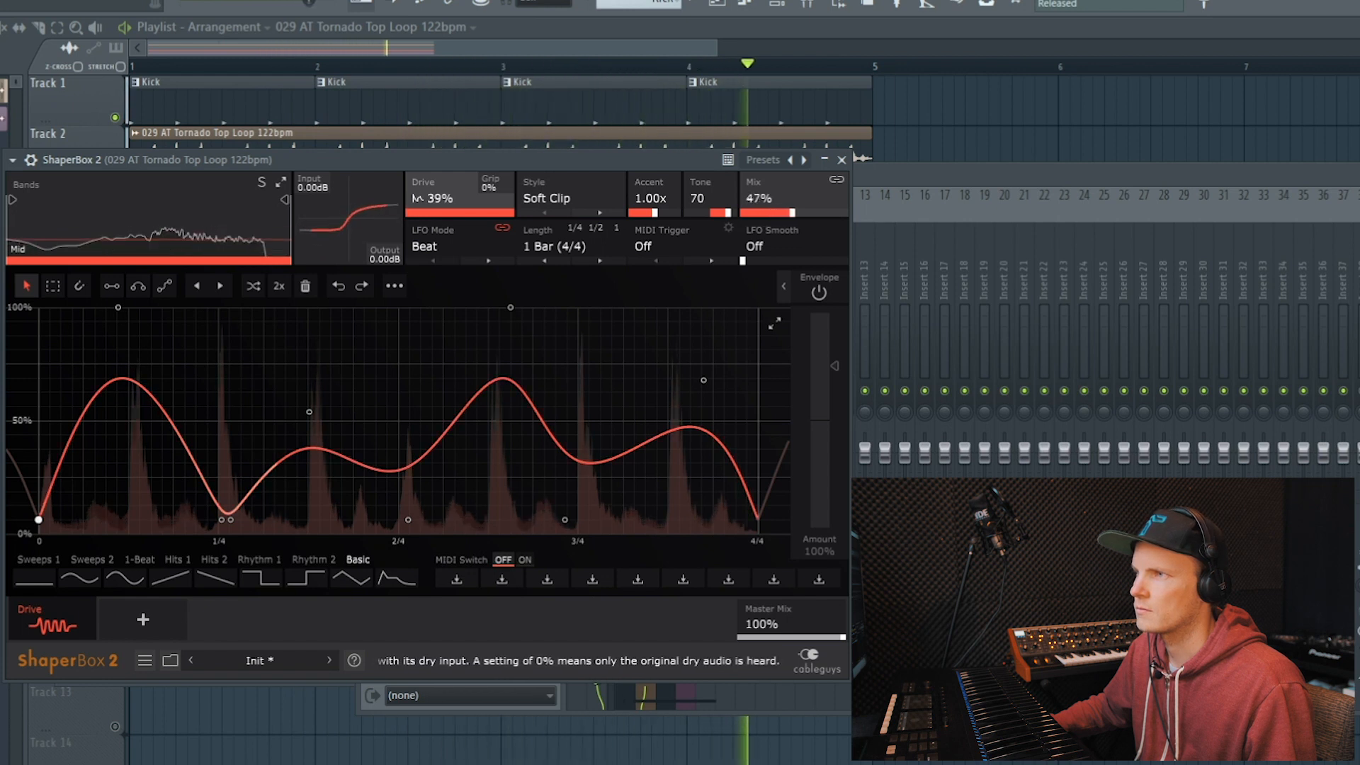
left_click_drag(826, 213, 846, 212)
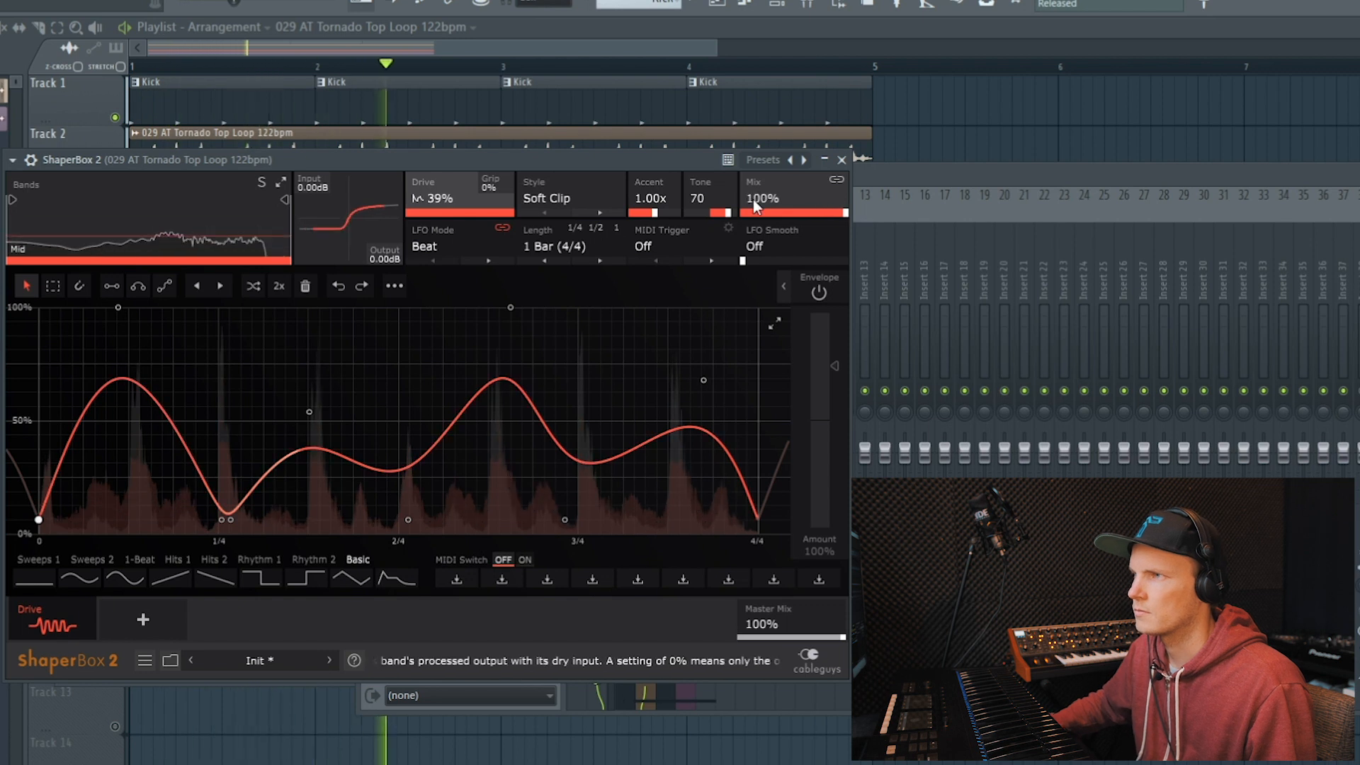
key("space")
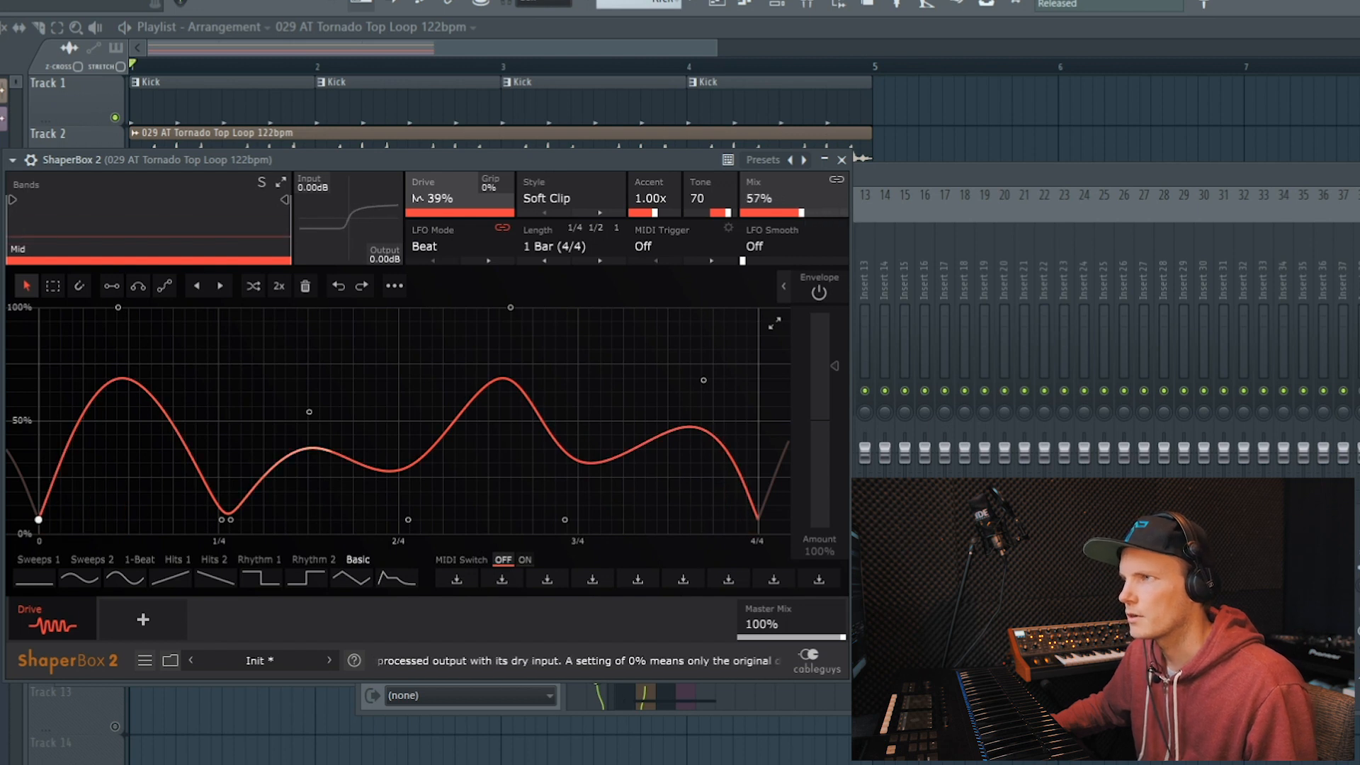
left_click_drag(846, 213, 843, 210)
key("space")
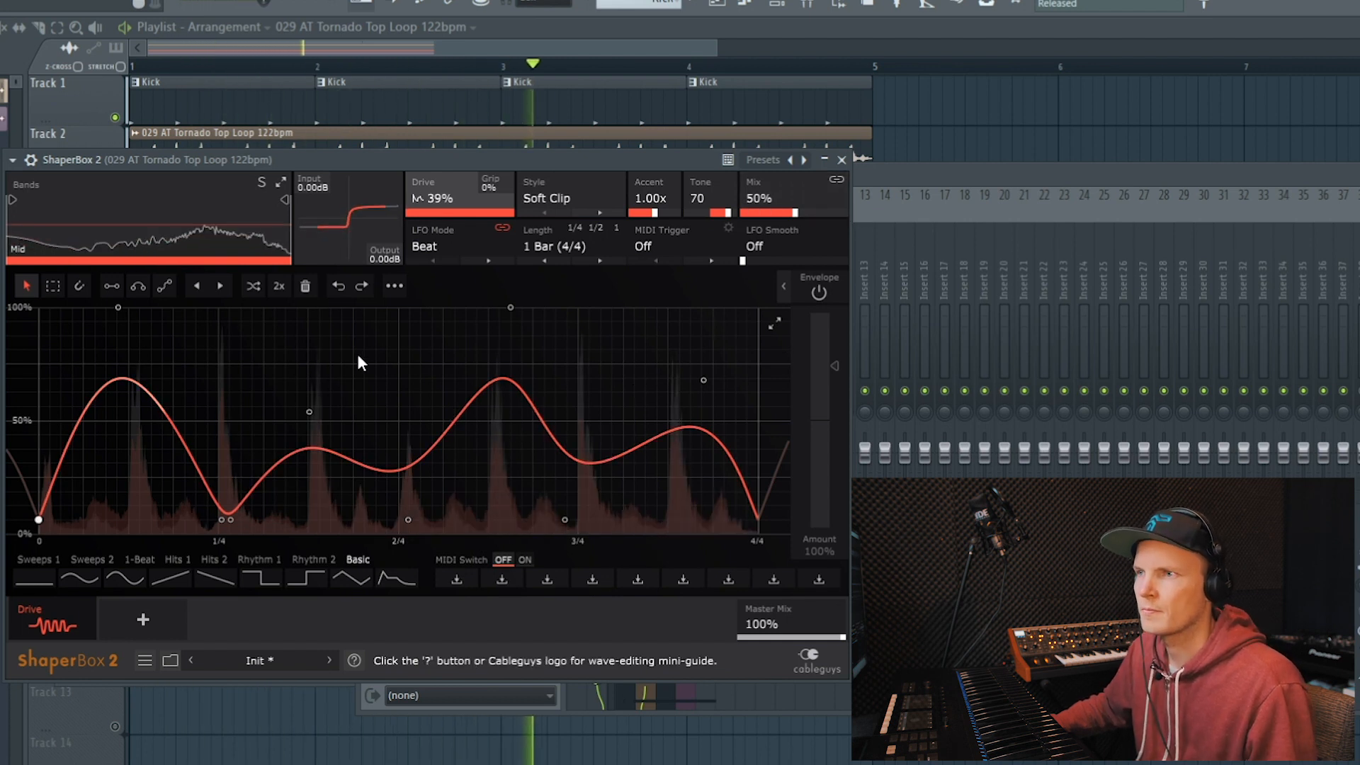
key("space")
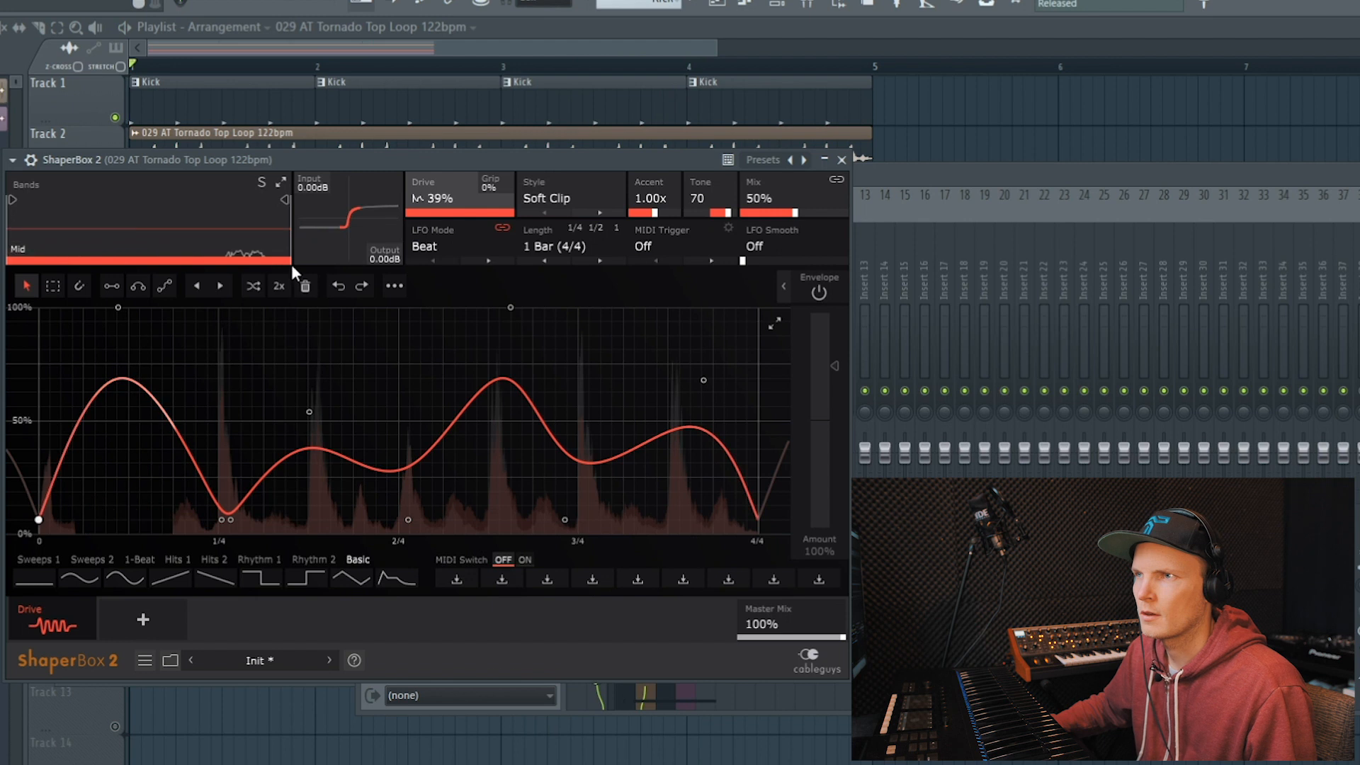
Step: Split off a high band at 2.44 kHz and draw one broad drive hump across its whole bar
left_click_drag(286, 200, 190, 200)
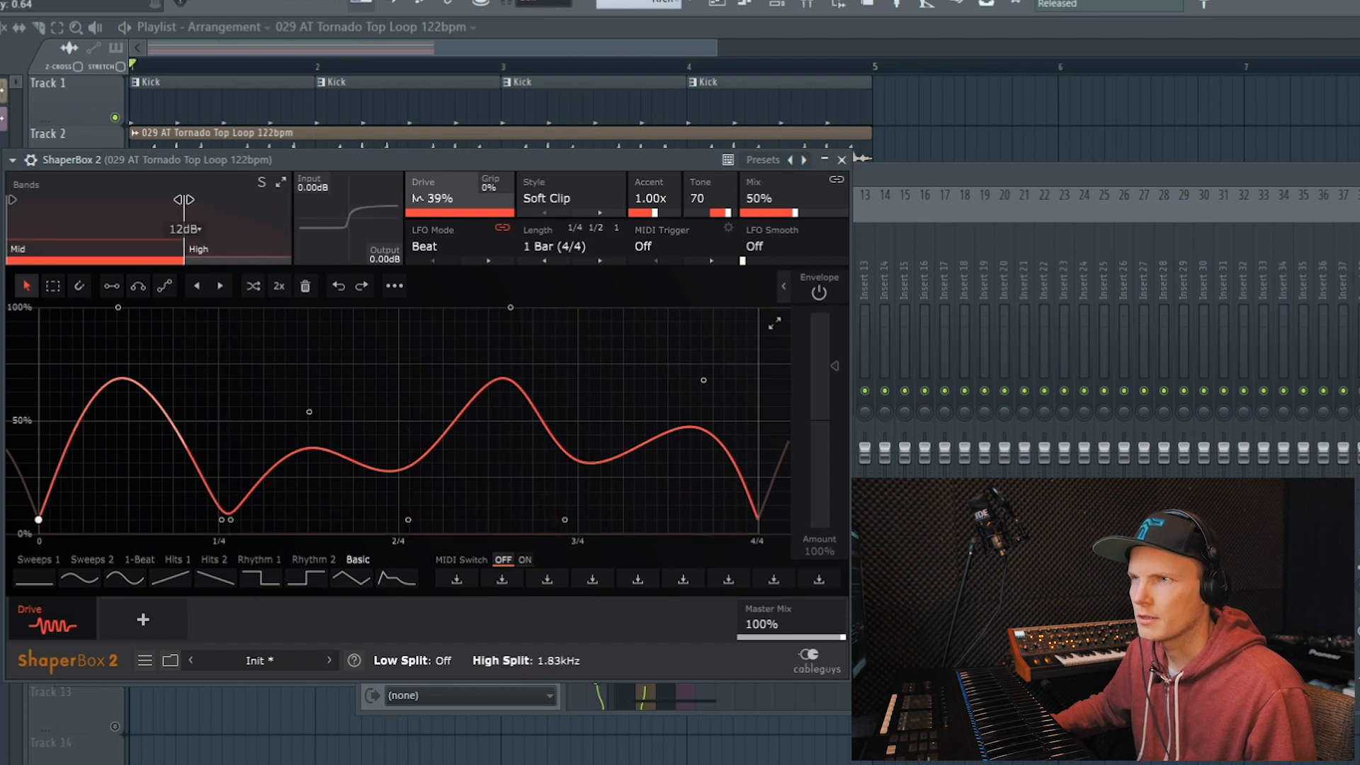
left_click(190, 210)
key("space")
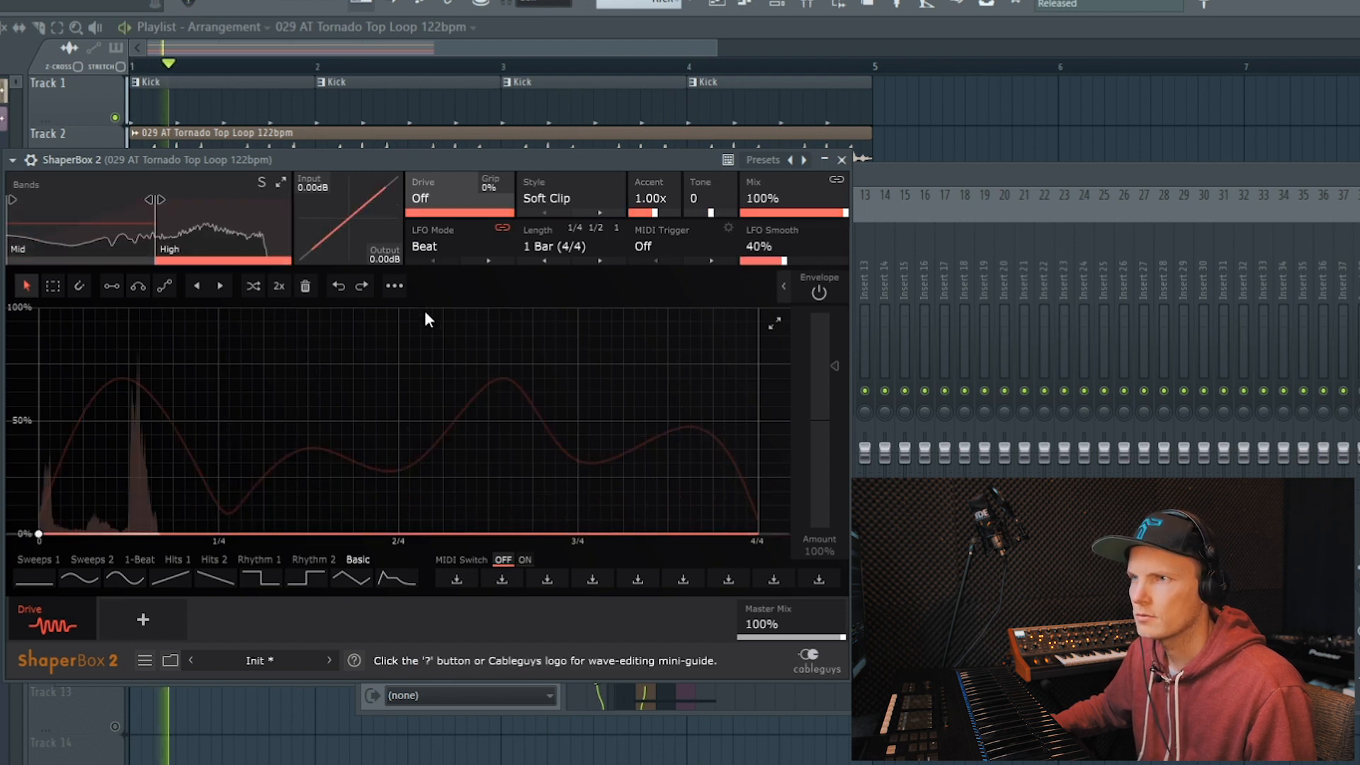
left_click_drag(245, 533, 292, 346)
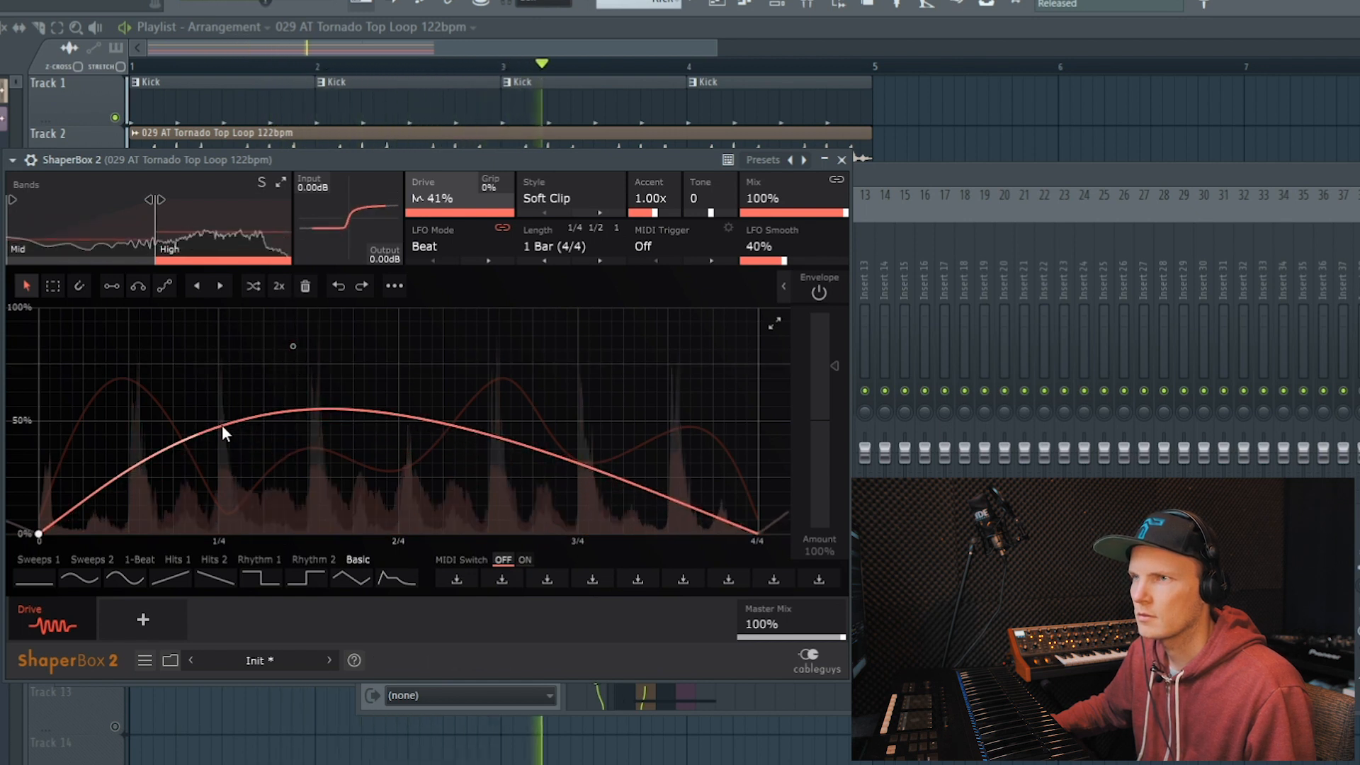
left_click_drag(162, 202, 208, 201)
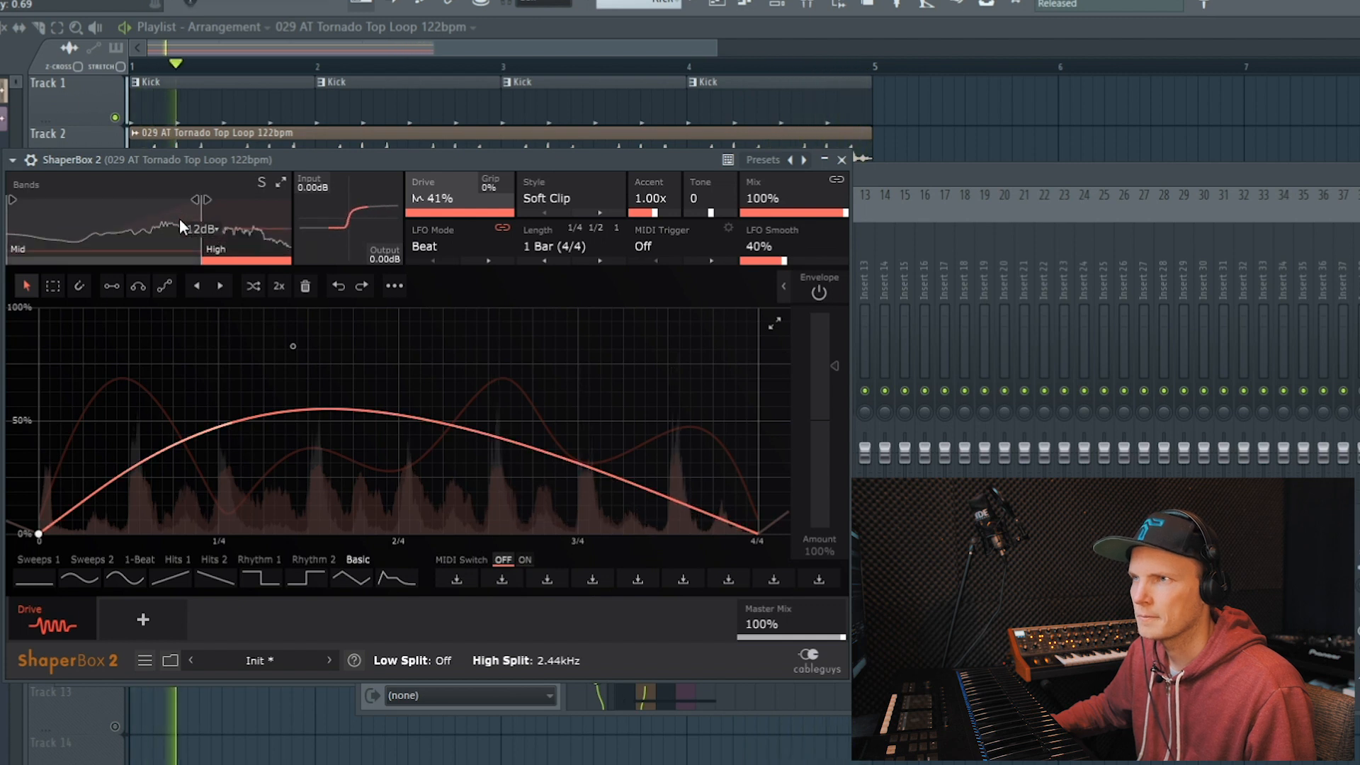
Step: Solo the high band and audition the clip, square and rectify distortion styles, settling on Skew Fold
left_click(261, 182)
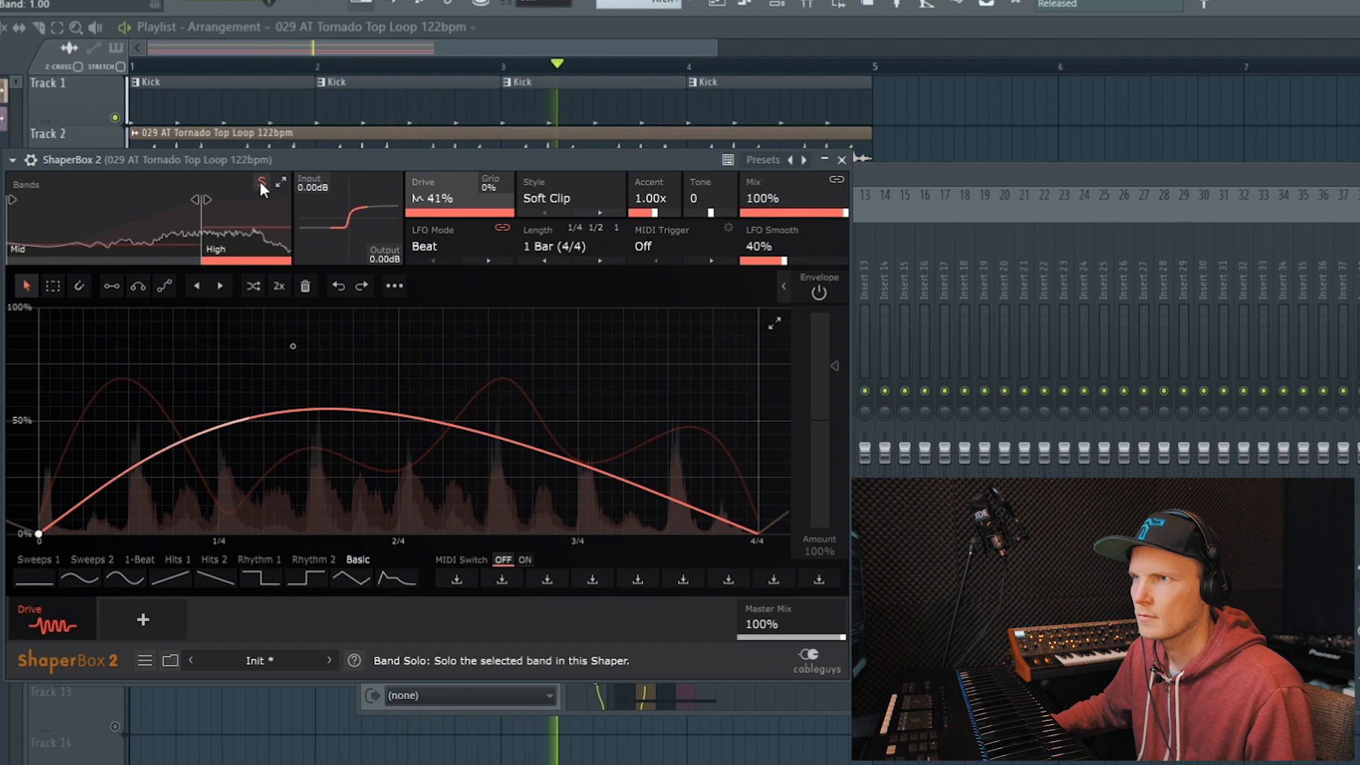
key("space")
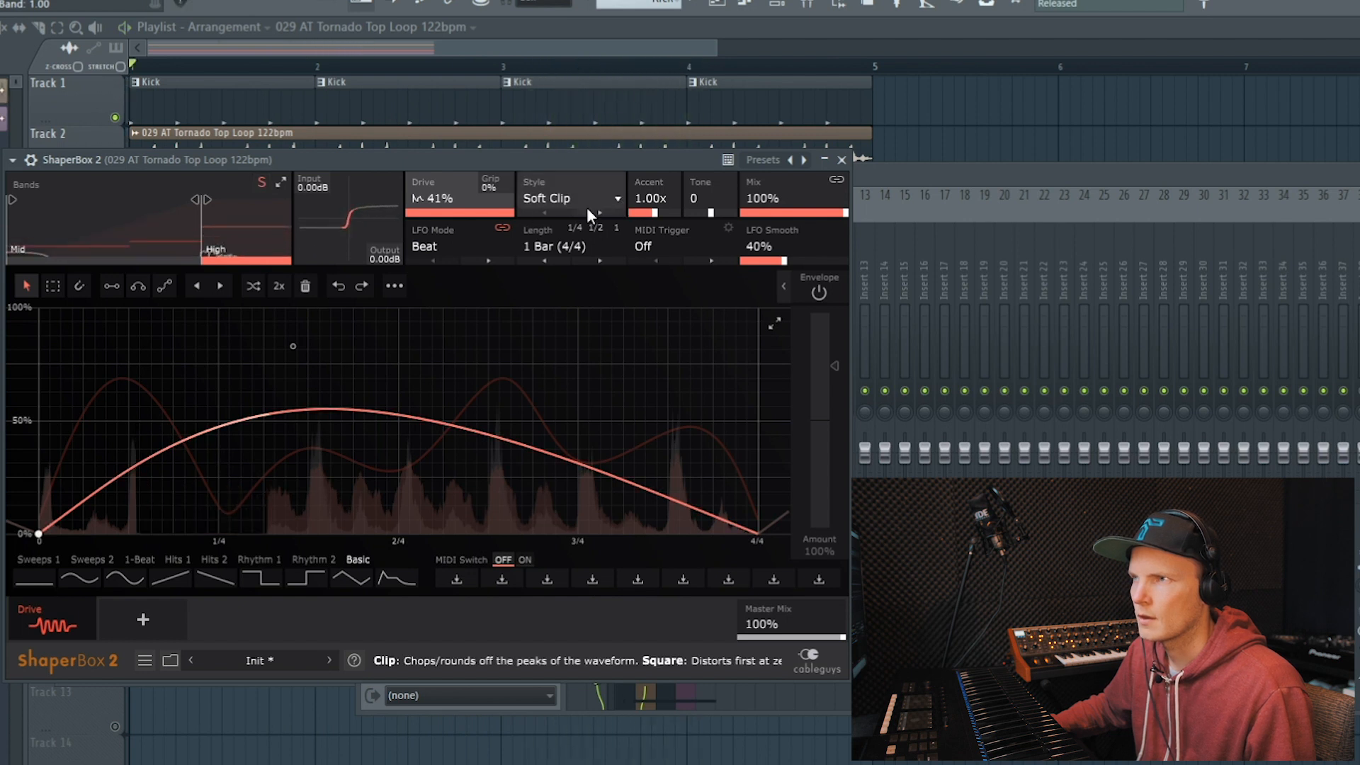
scroll(594, 208, "down", 1)
key("space")
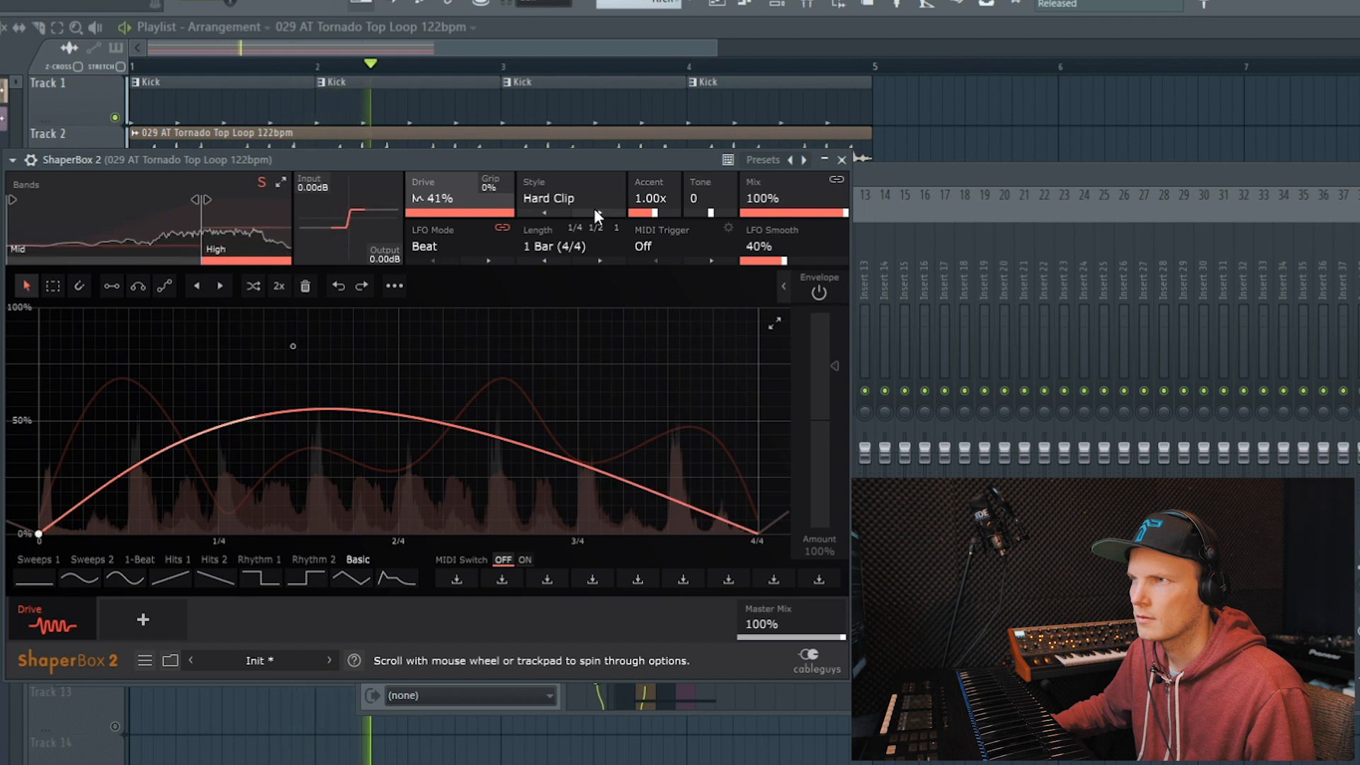
left_click(601, 209)
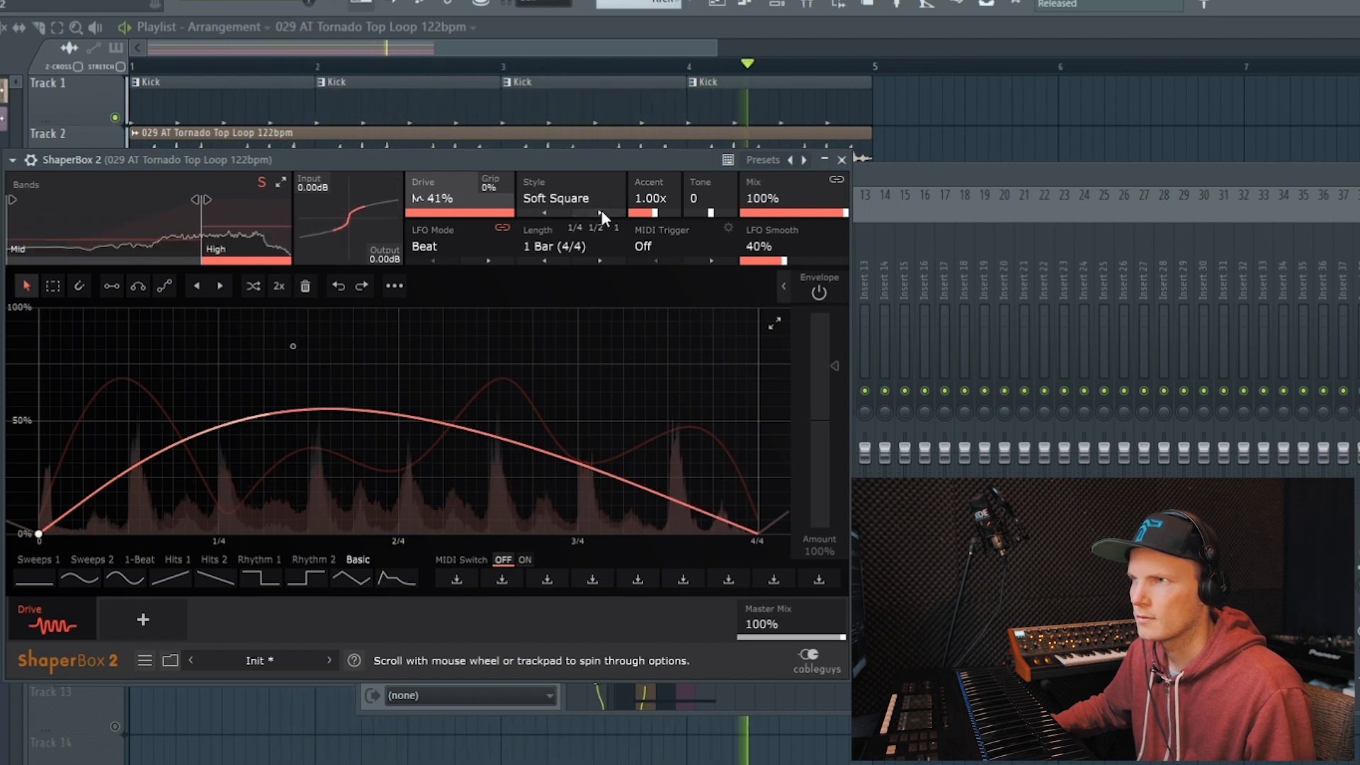
left_click(601, 210)
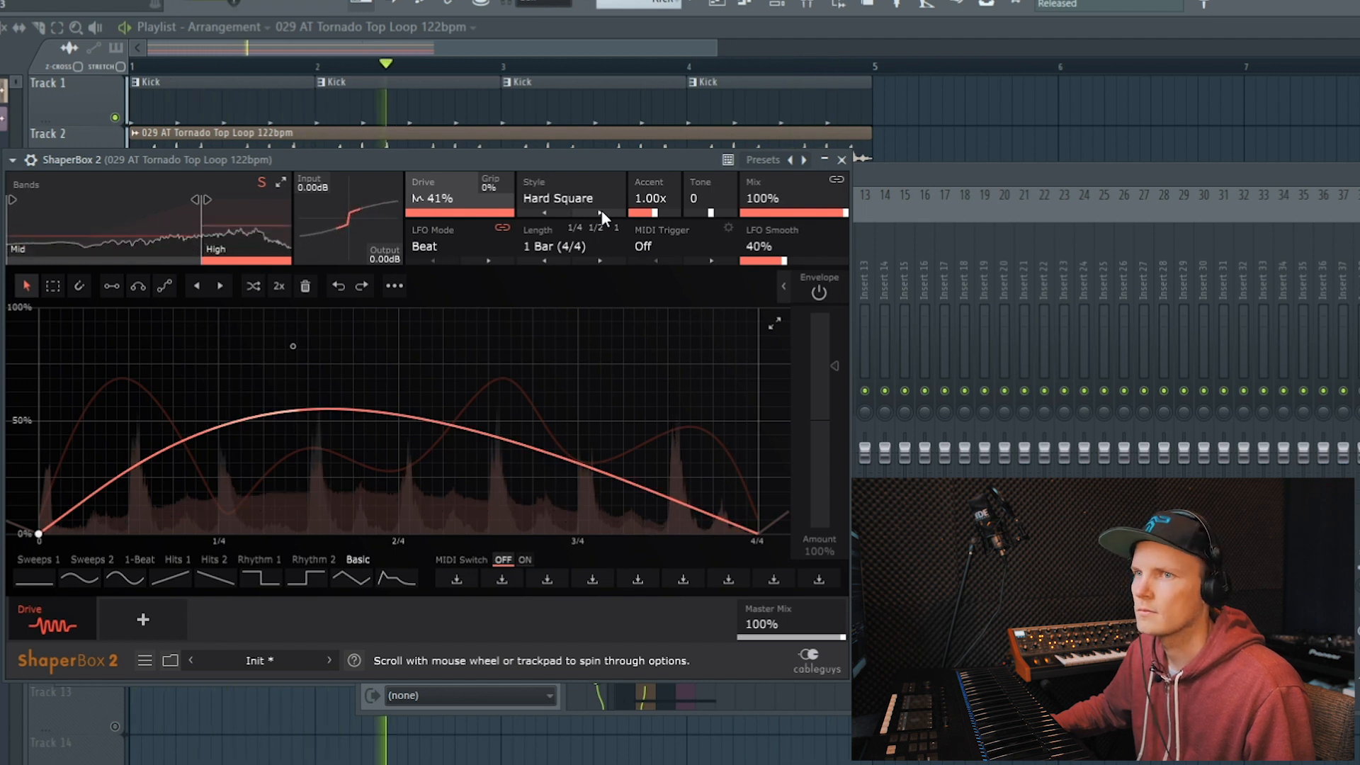
left_click(600, 210)
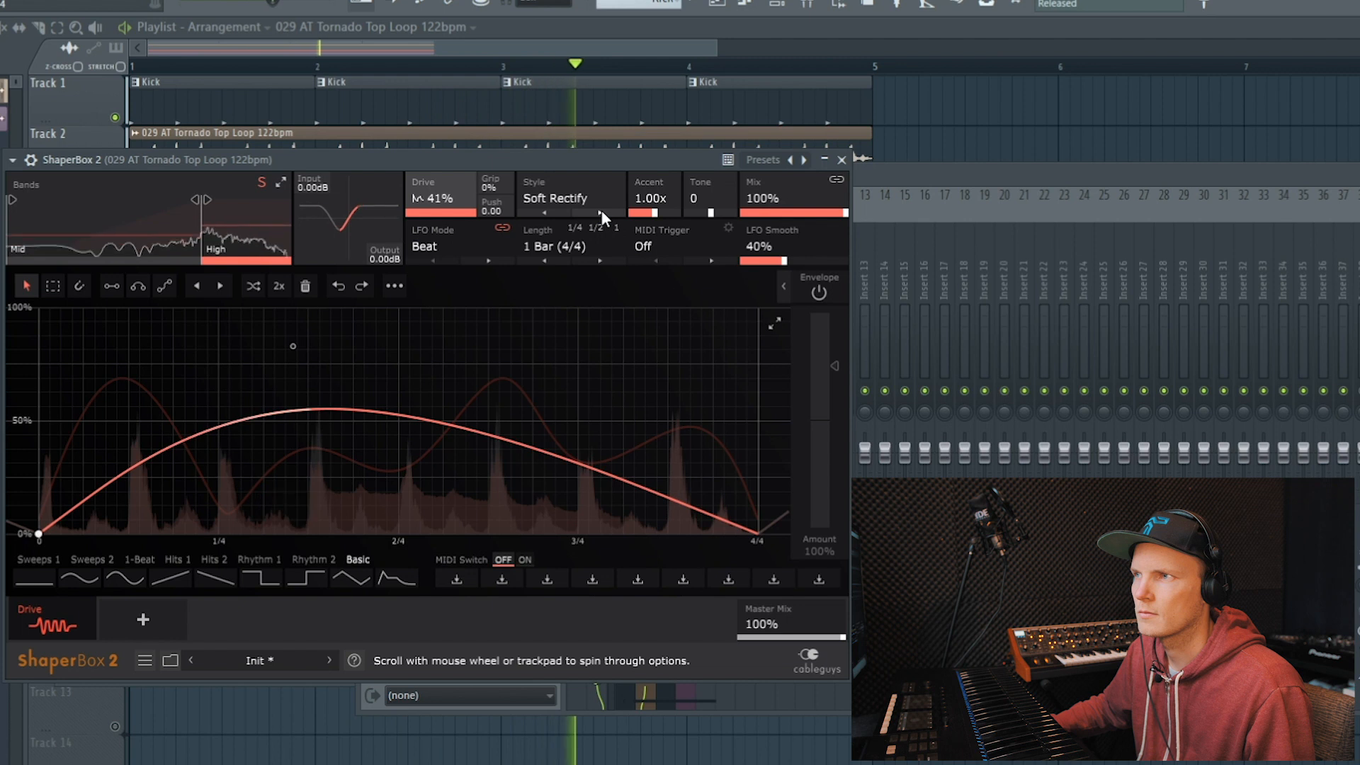
left_click(600, 210)
left_click(601, 210)
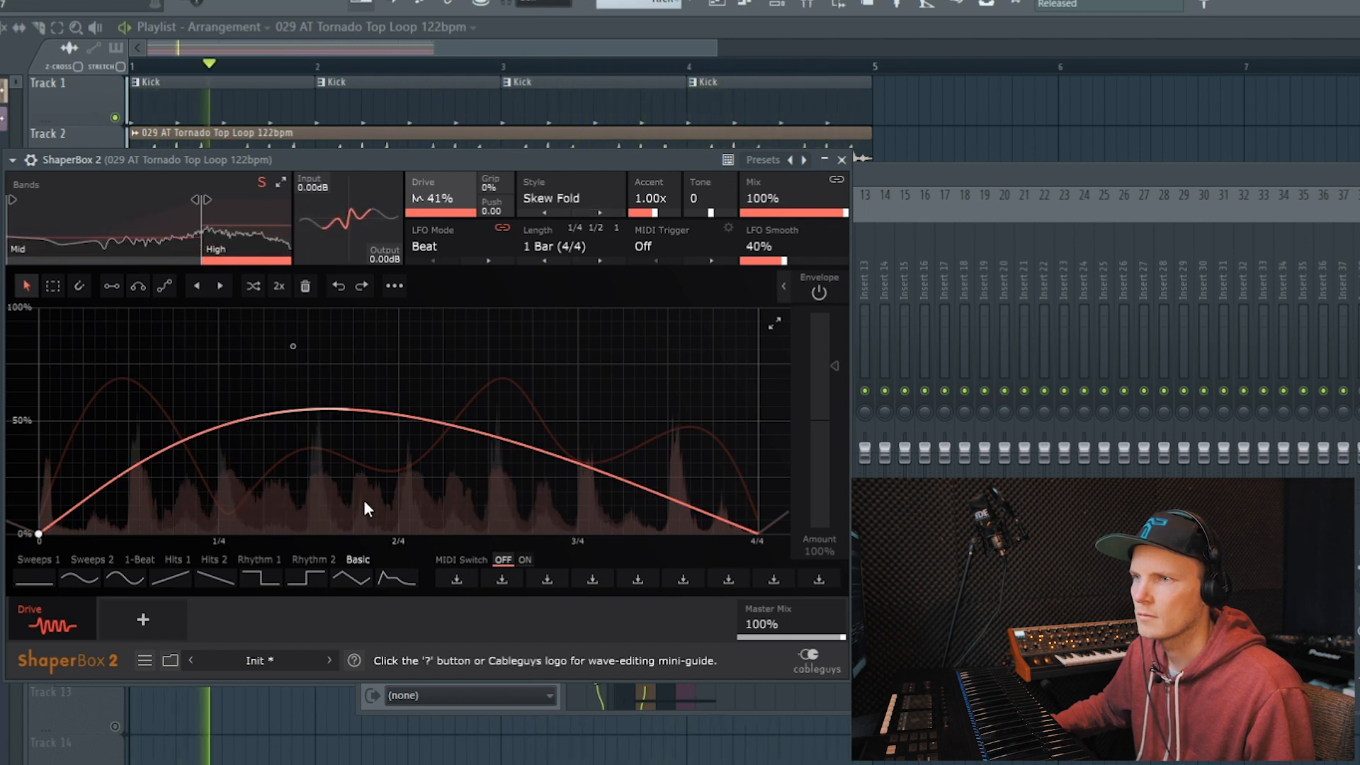
Step: Replace the high band's drive curve with the fourth Rhythm 1 wave preset
left_click(220, 560)
left_click(244, 563)
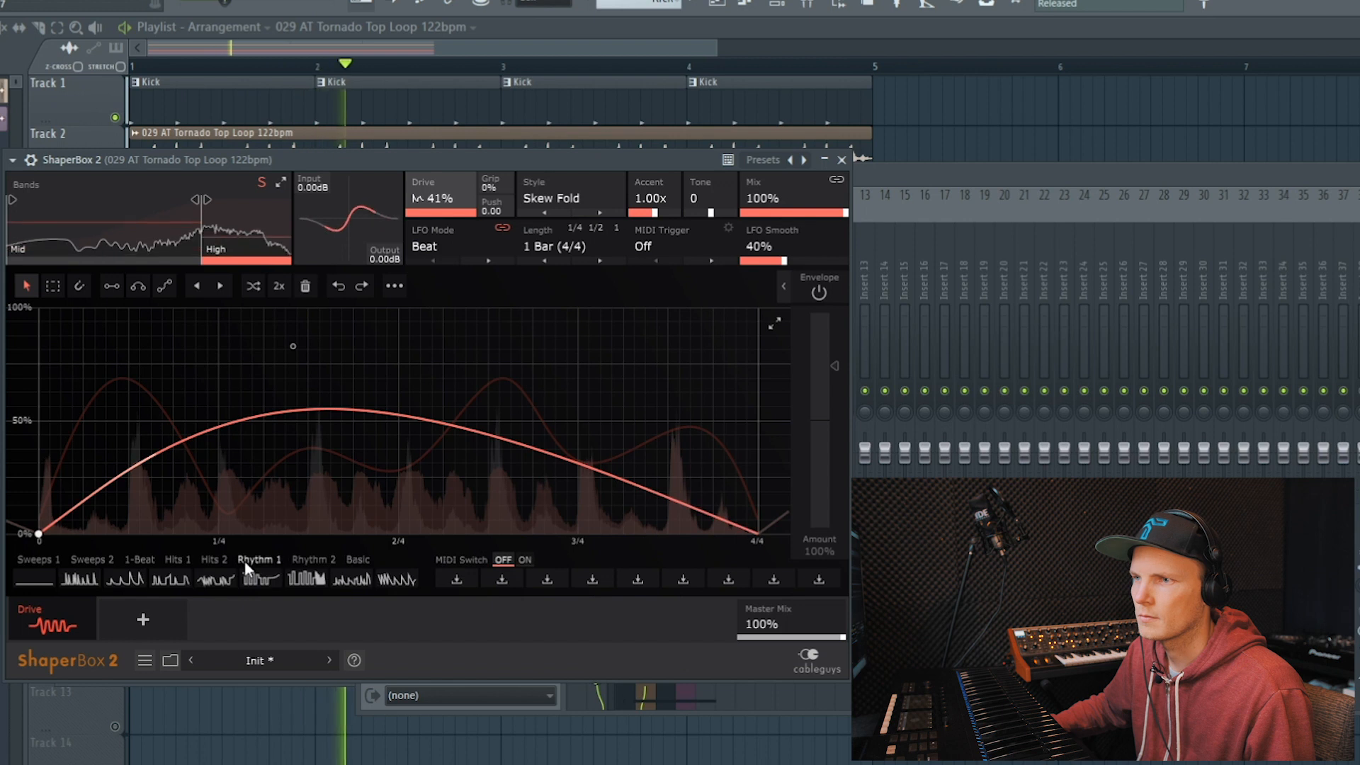
left_click(180, 579)
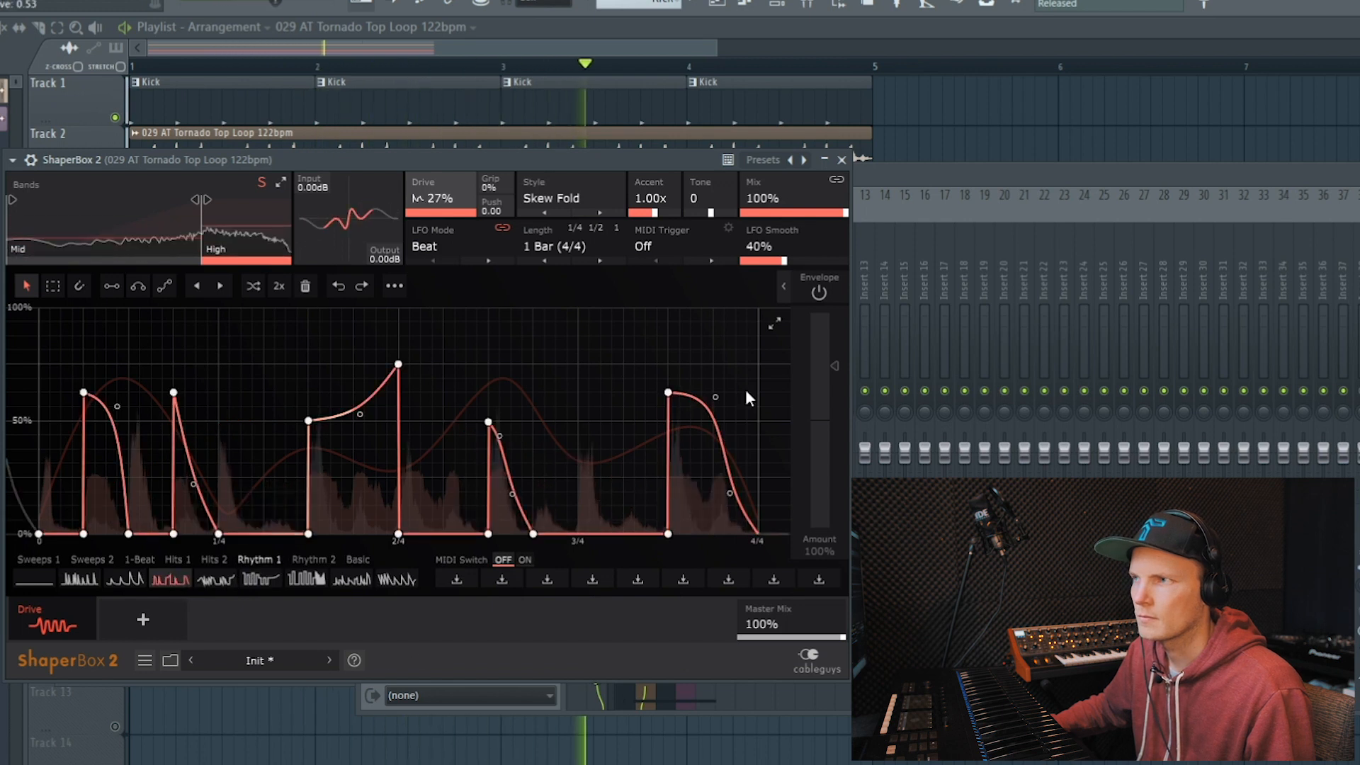
Step: Set the high band's LFO Smooth to 60%, unsolo the band and lower its Mix to 50%
scroll(786, 264, "up", 10)
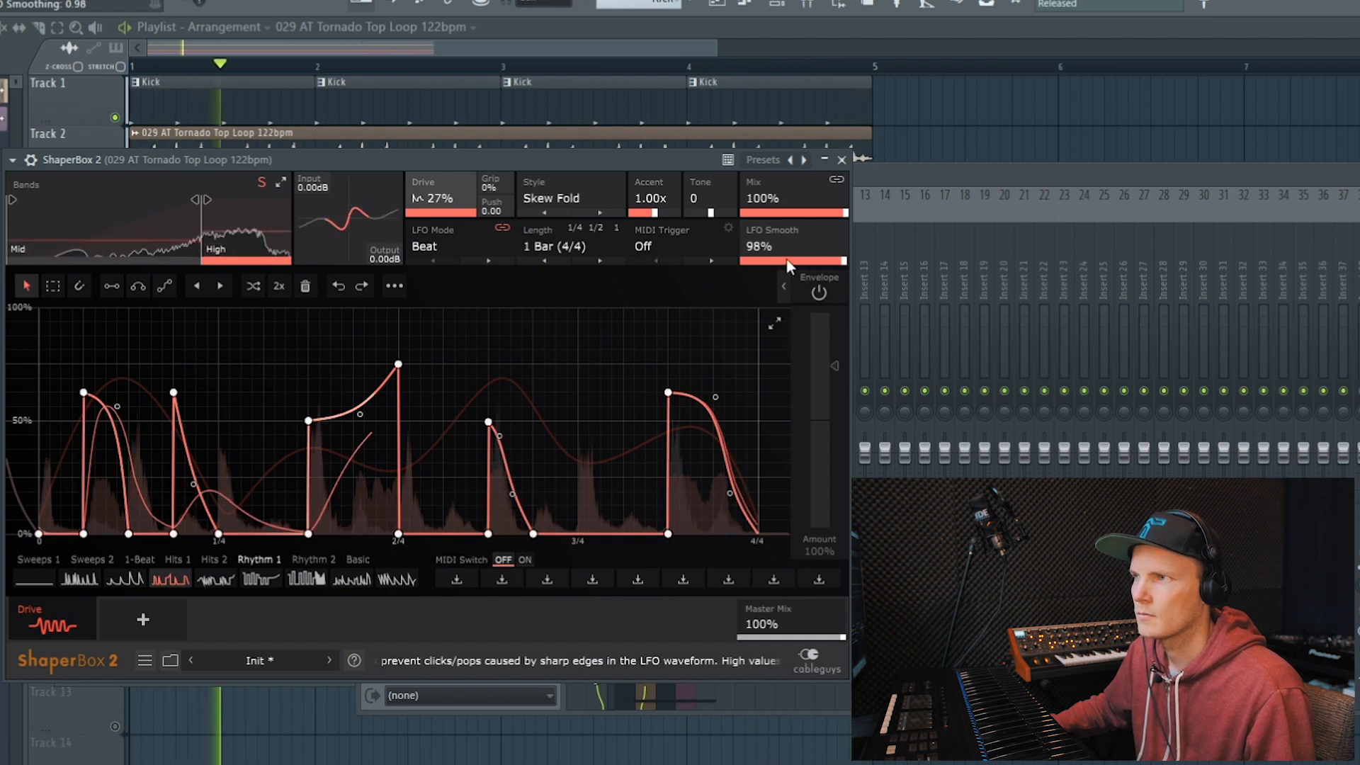
scroll(791, 258, "down", 6)
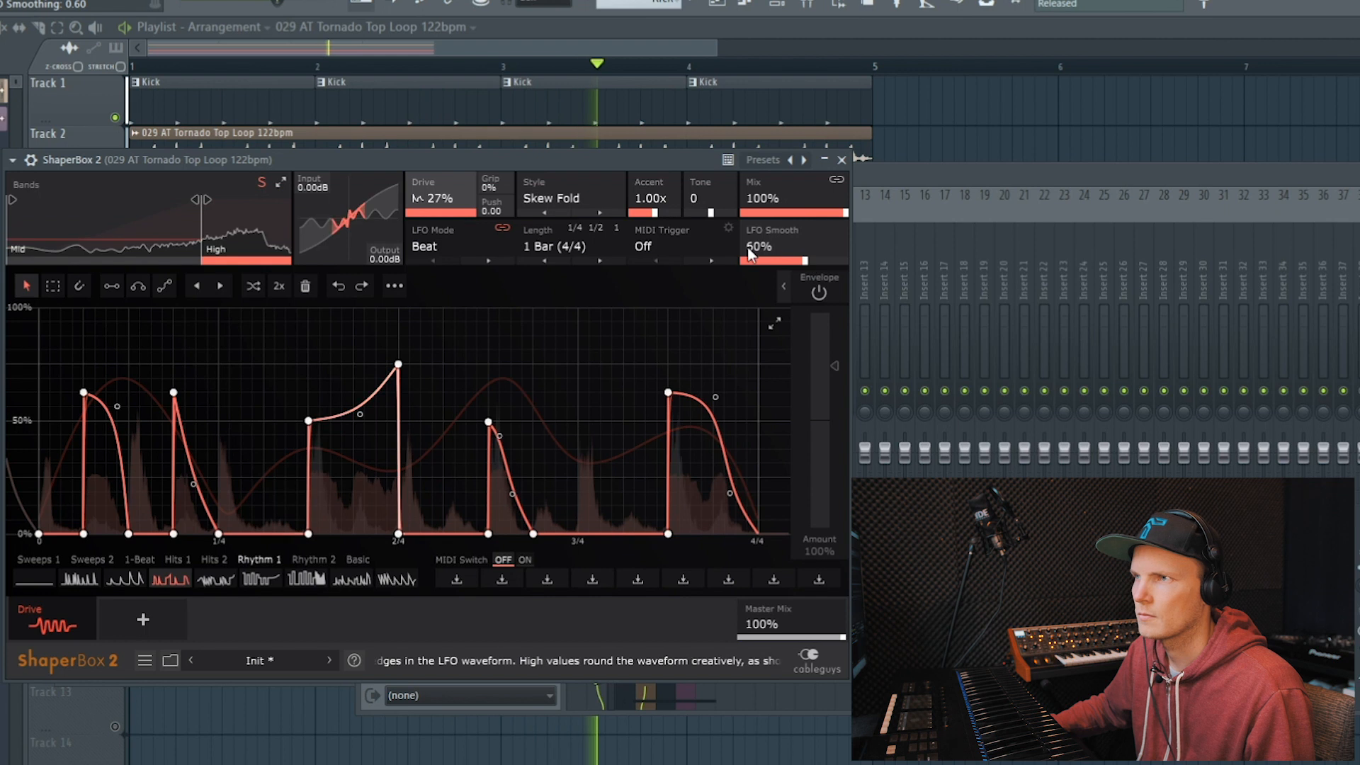
left_click(262, 182)
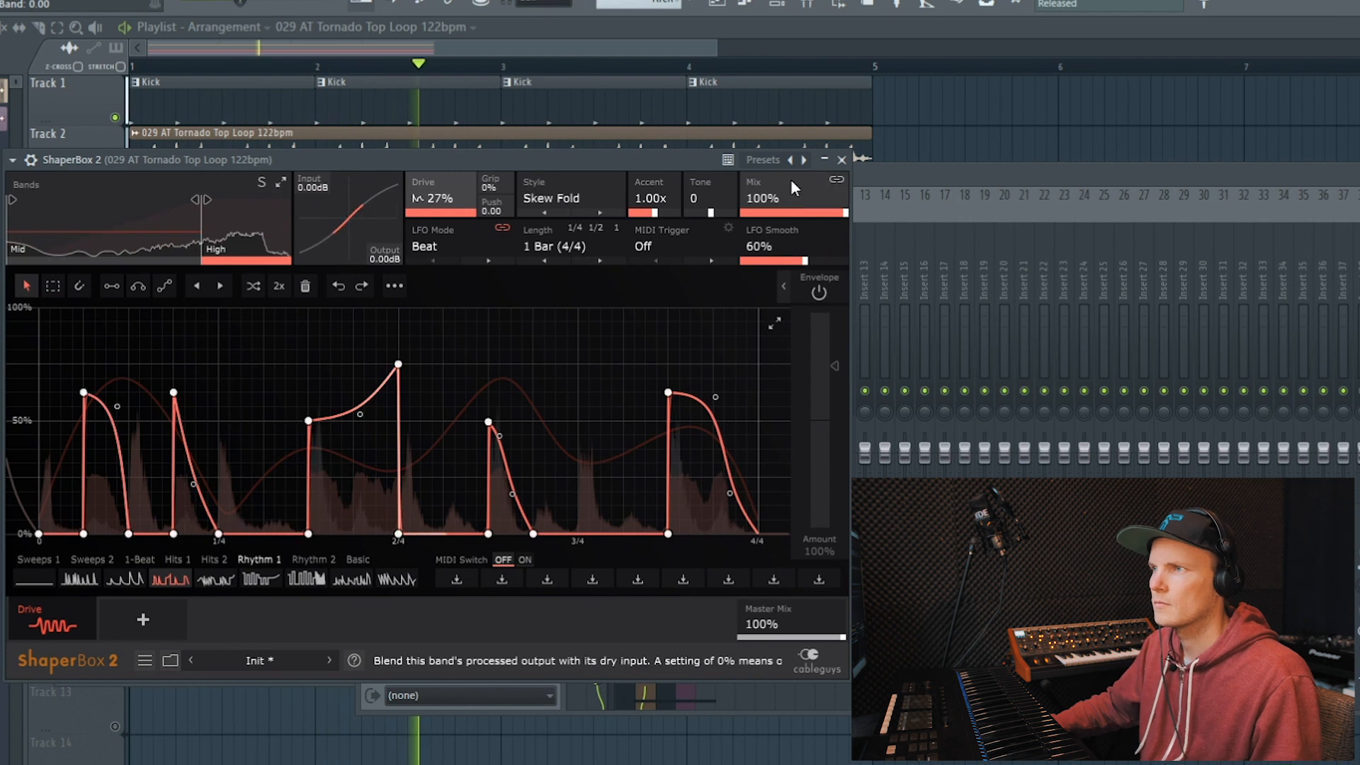
left_click_drag(843, 211, 794, 212)
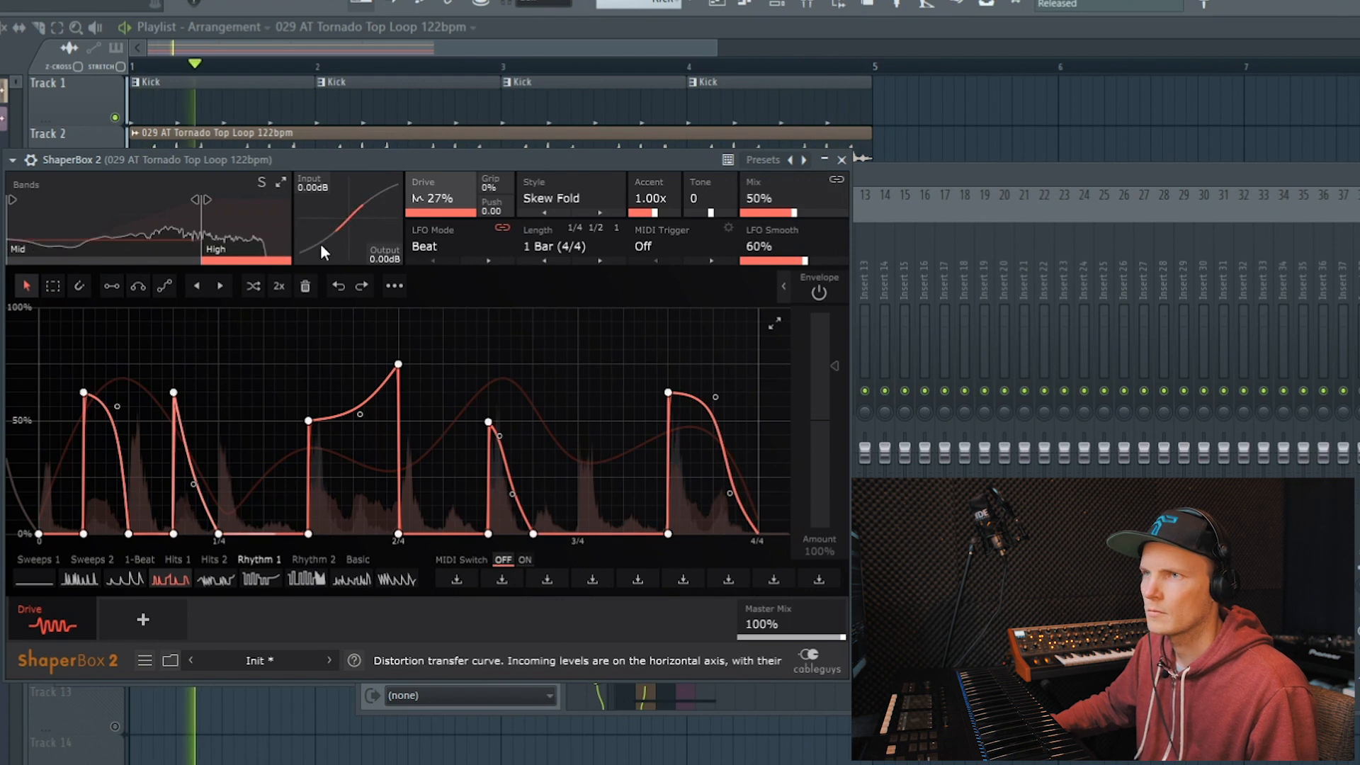
Step: Listen to the high band in solo, and solo the mid band for comparison
left_click(131, 213)
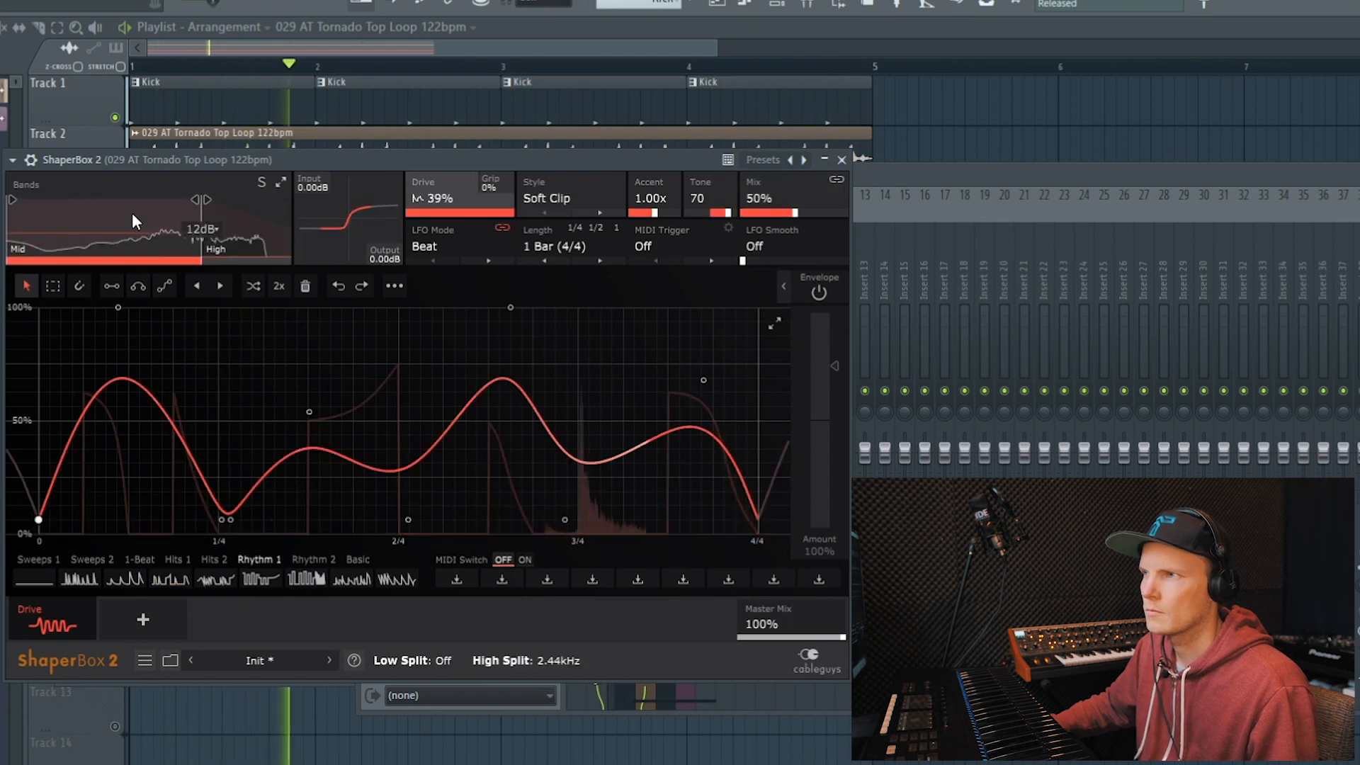
left_click(253, 216)
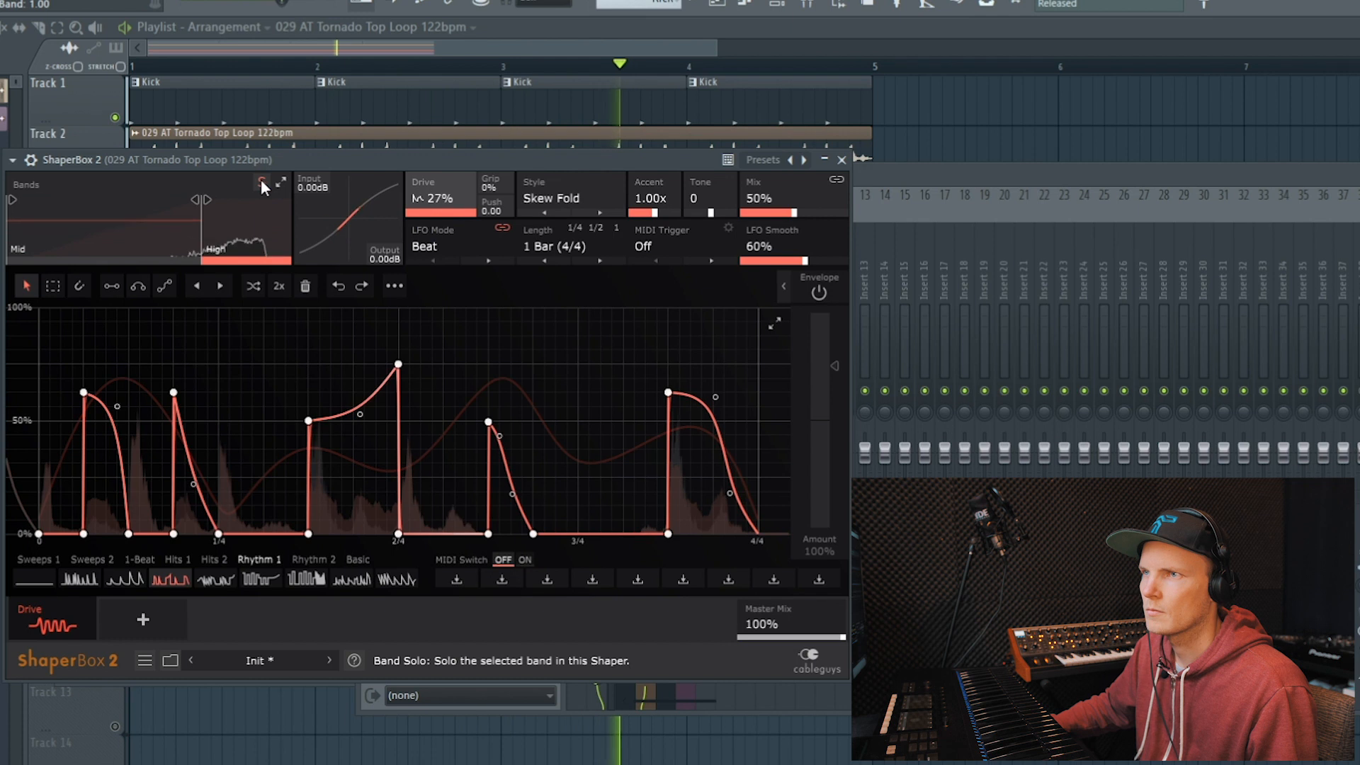
left_click(261, 183)
left_click(164, 218)
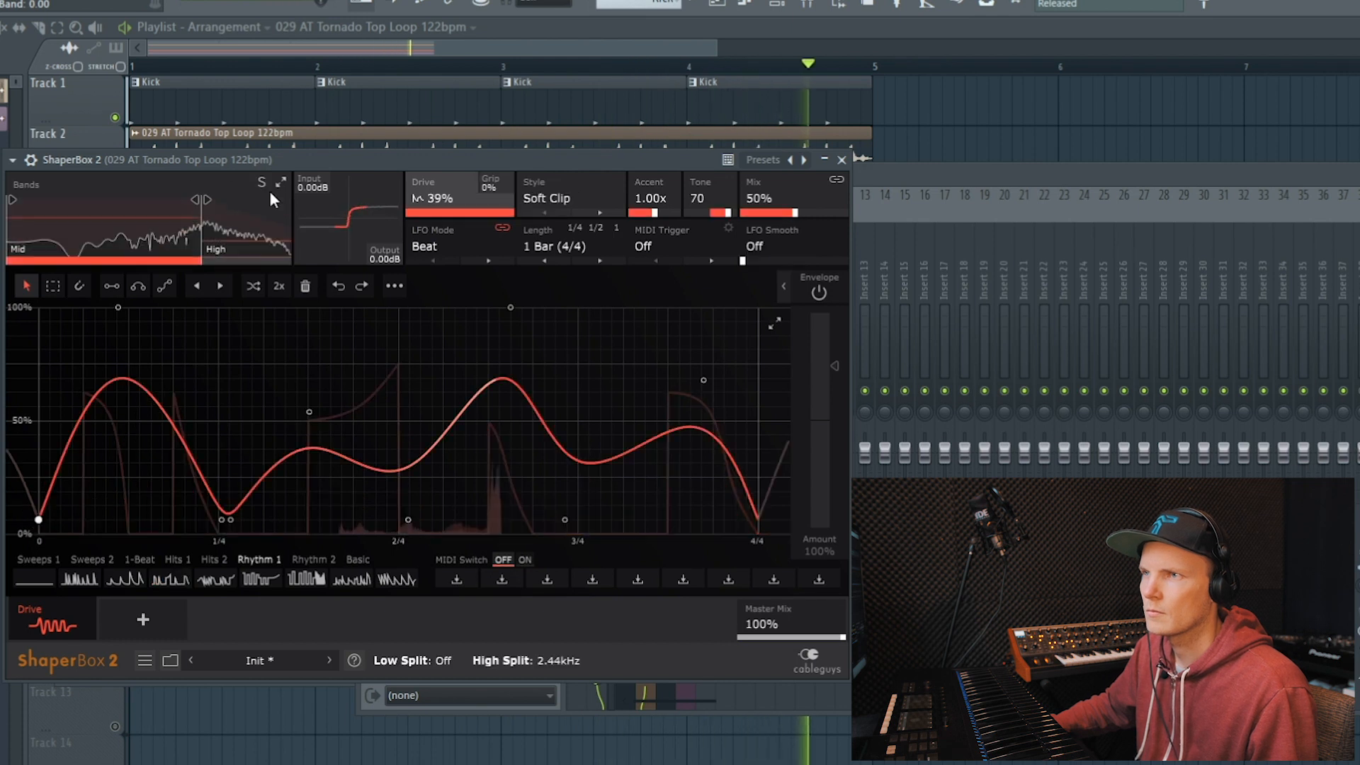
left_click(259, 182)
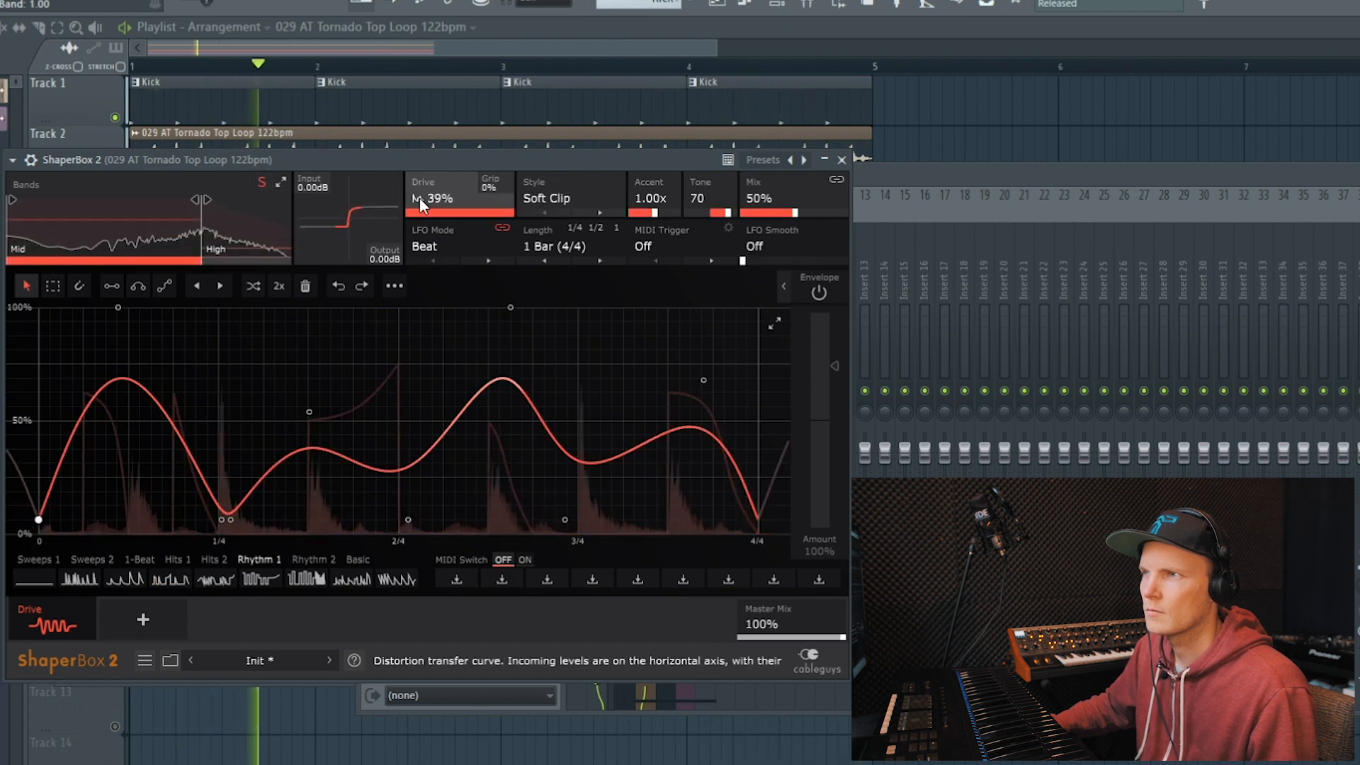
Step: During playback, audition the mid band's Grip at 100% and return it to 0%
key("space")
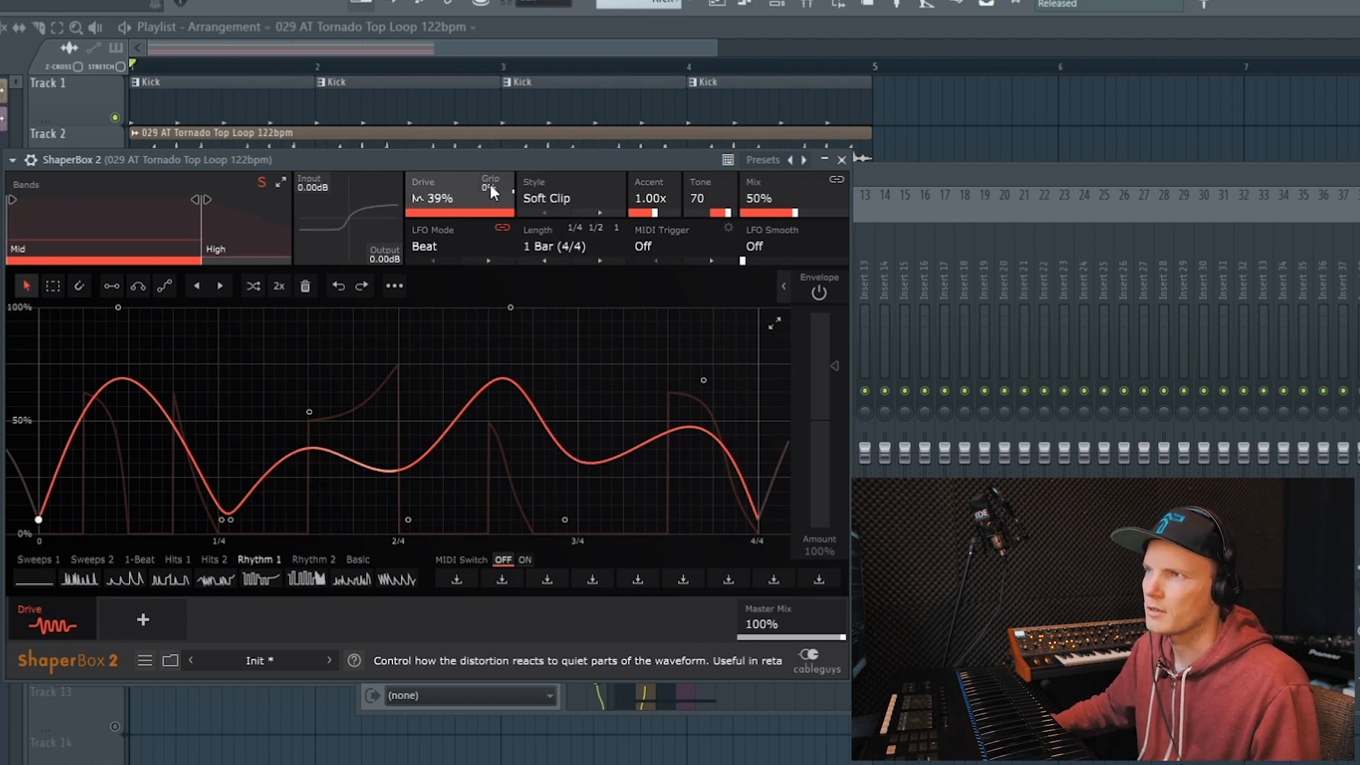
key("space")
left_click_drag(490, 186, 491, 85)
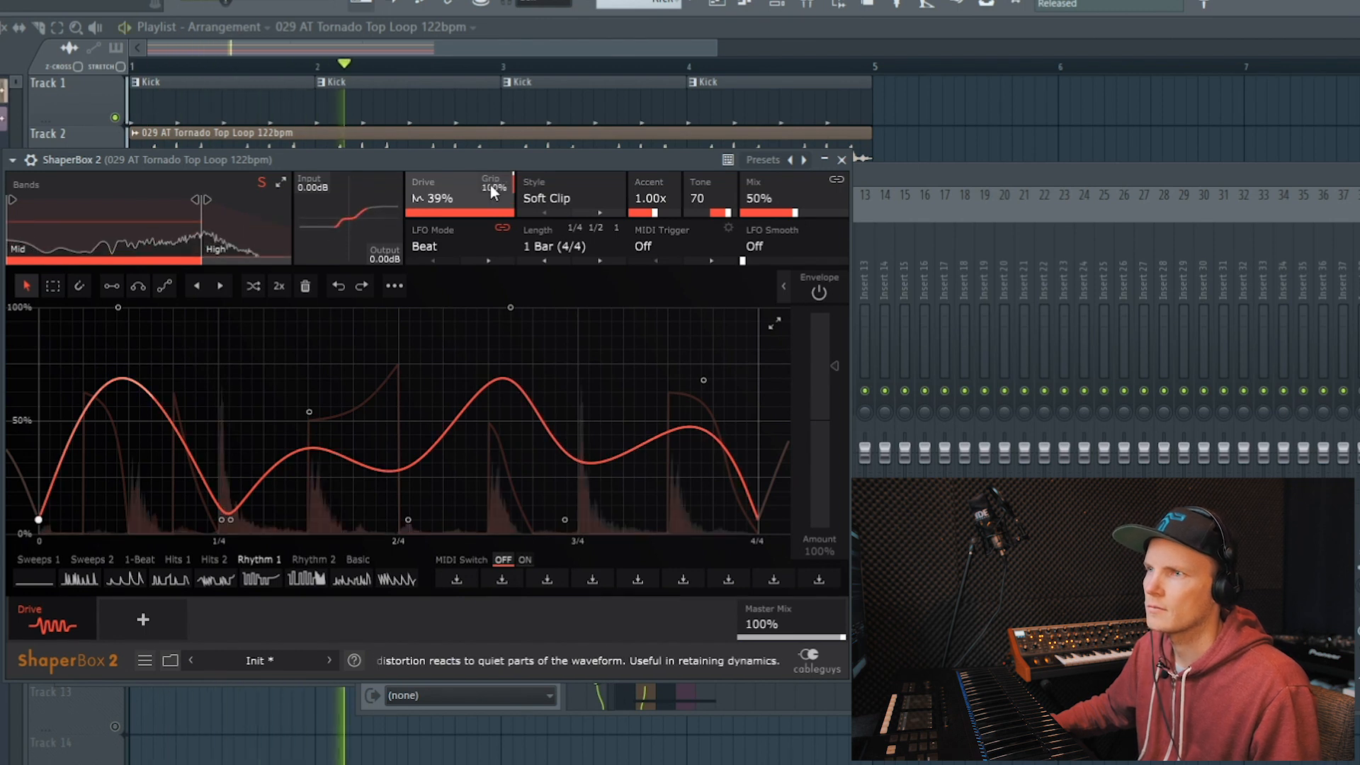
left_click_drag(491, 186, 490, 270)
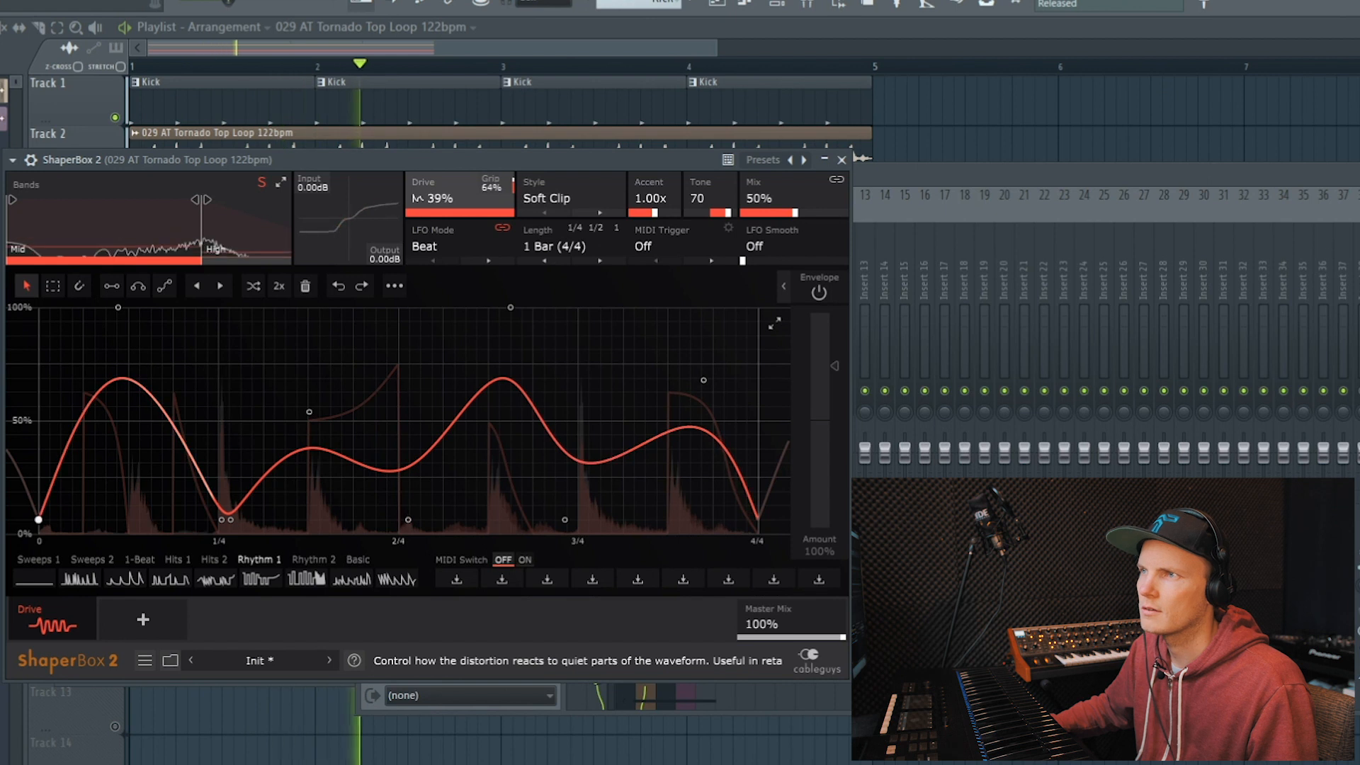
left_click_drag(487, 205, 486, 186)
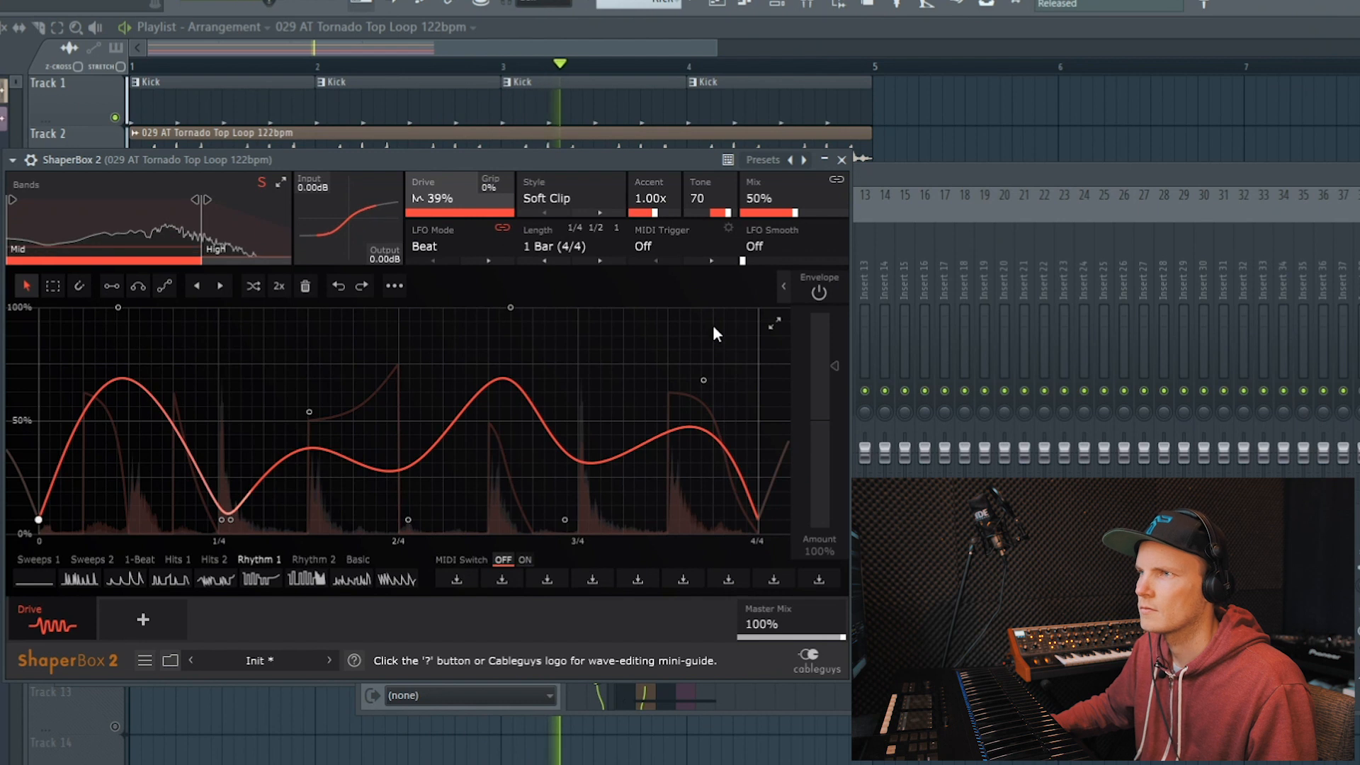
key("space")
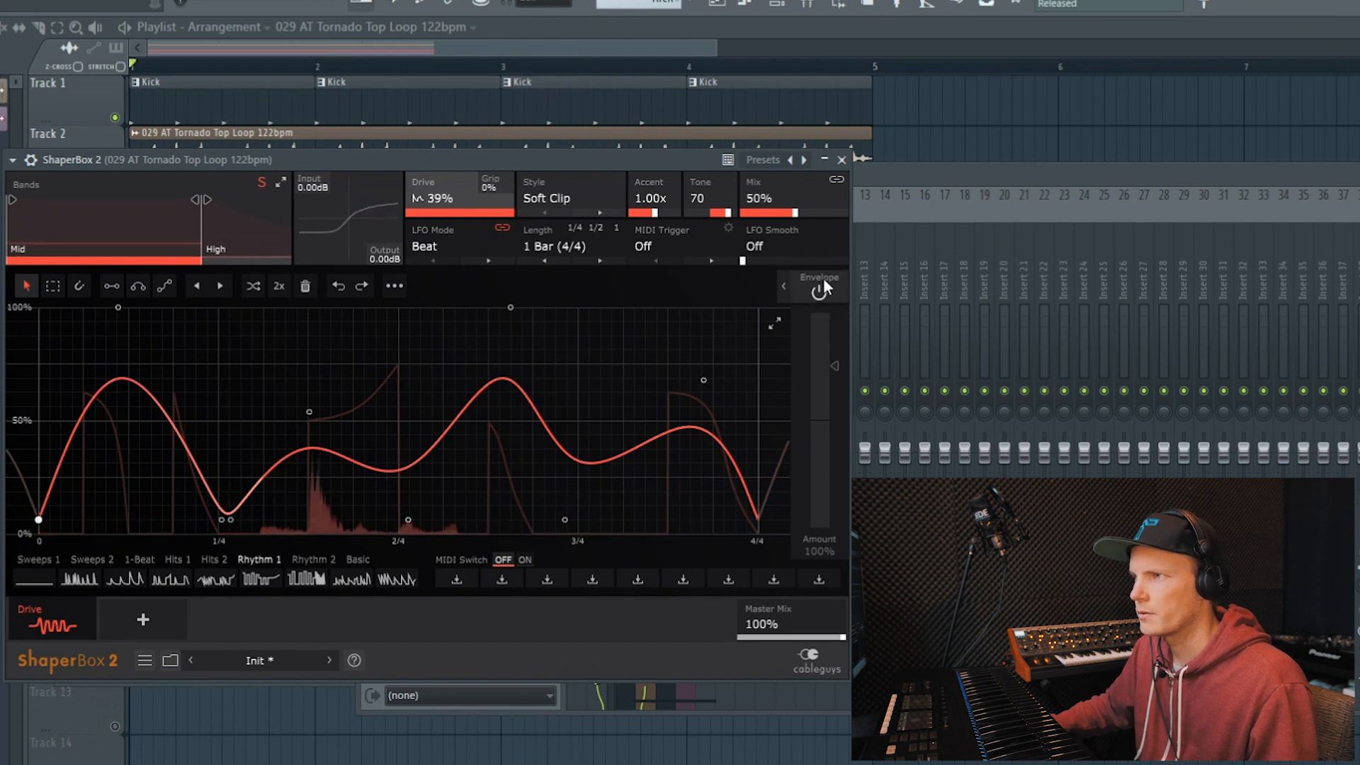
Step: Reset the mid band's drive curve to the flat preset and remove the high band by moving the split out of range
left_click(37, 580)
left_click(256, 212)
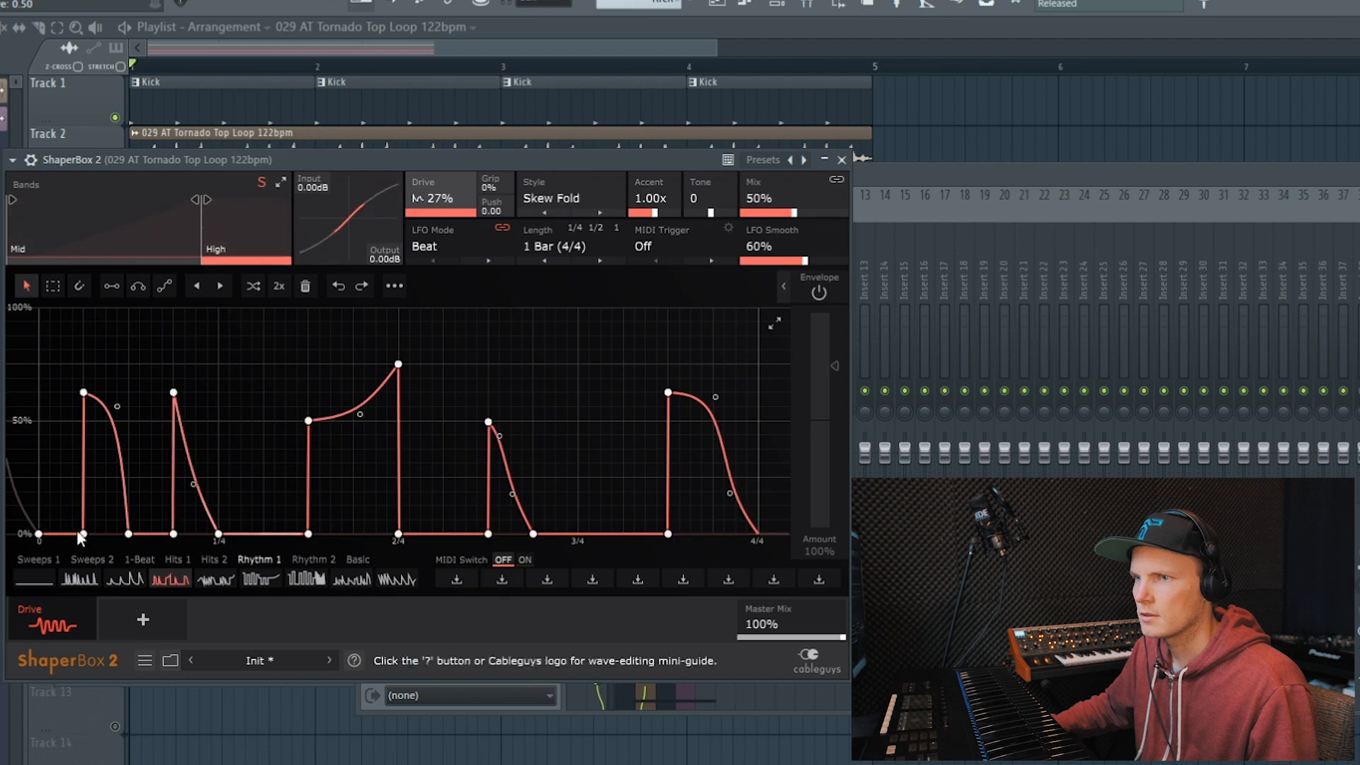
left_click(172, 220)
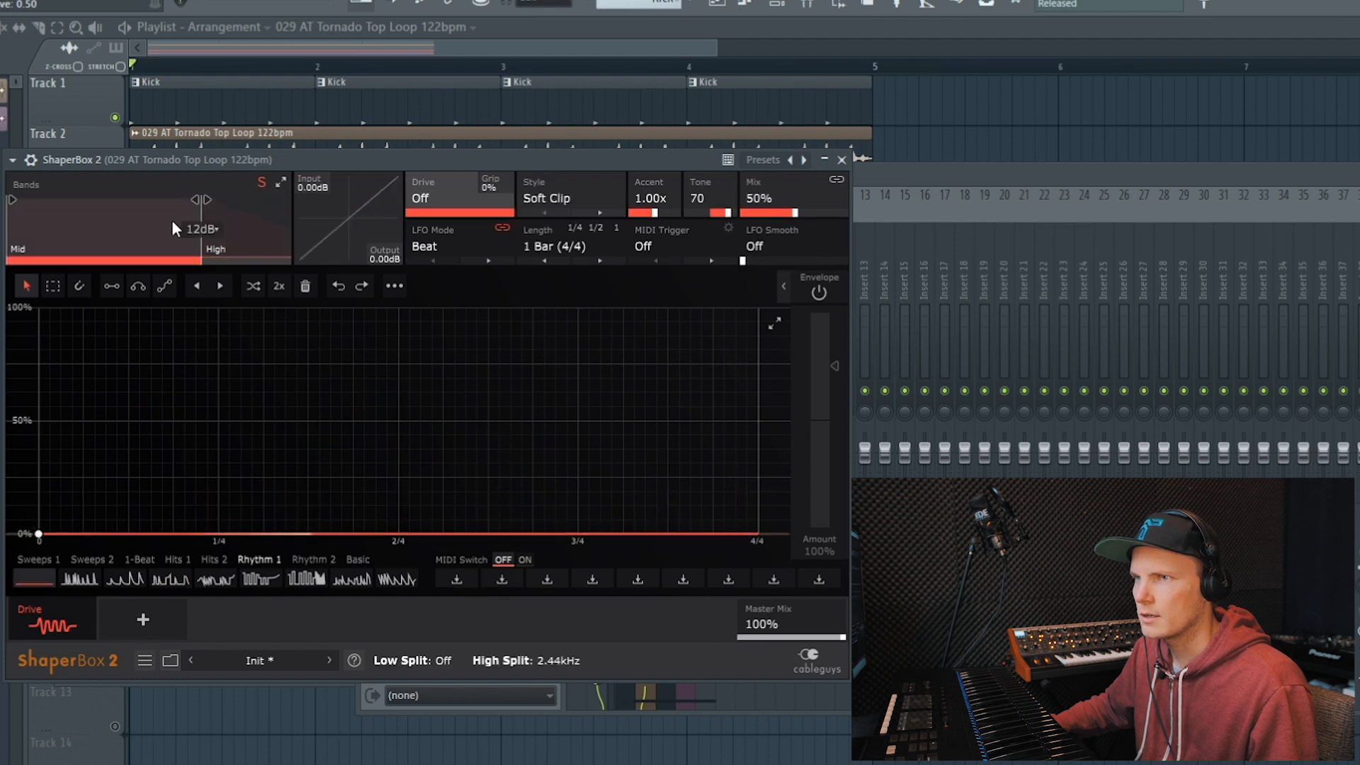
left_click_drag(202, 206, 312, 215)
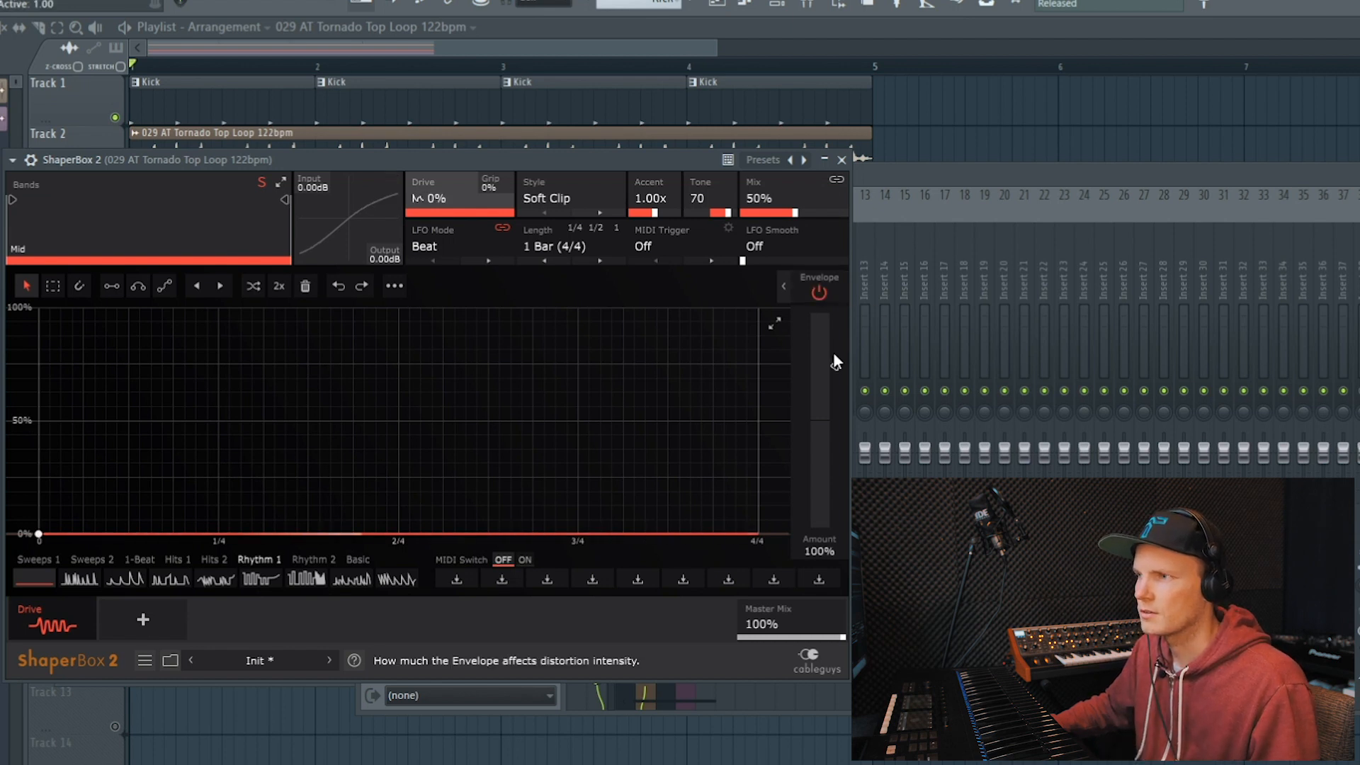
Step: Enable the Envelope for the distortion and set its Amount to 200% while playing the loop
key("space")
left_click_drag(834, 363, 834, 312)
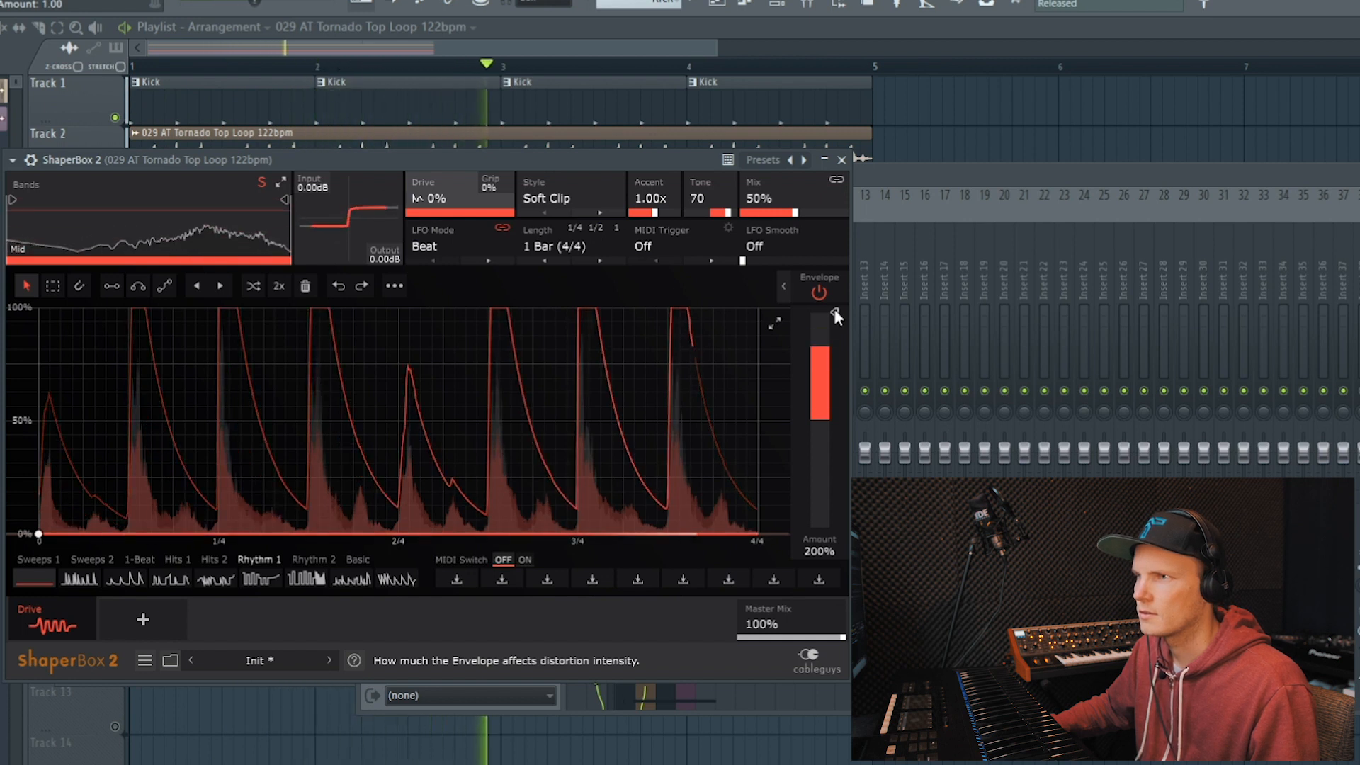
key("space")
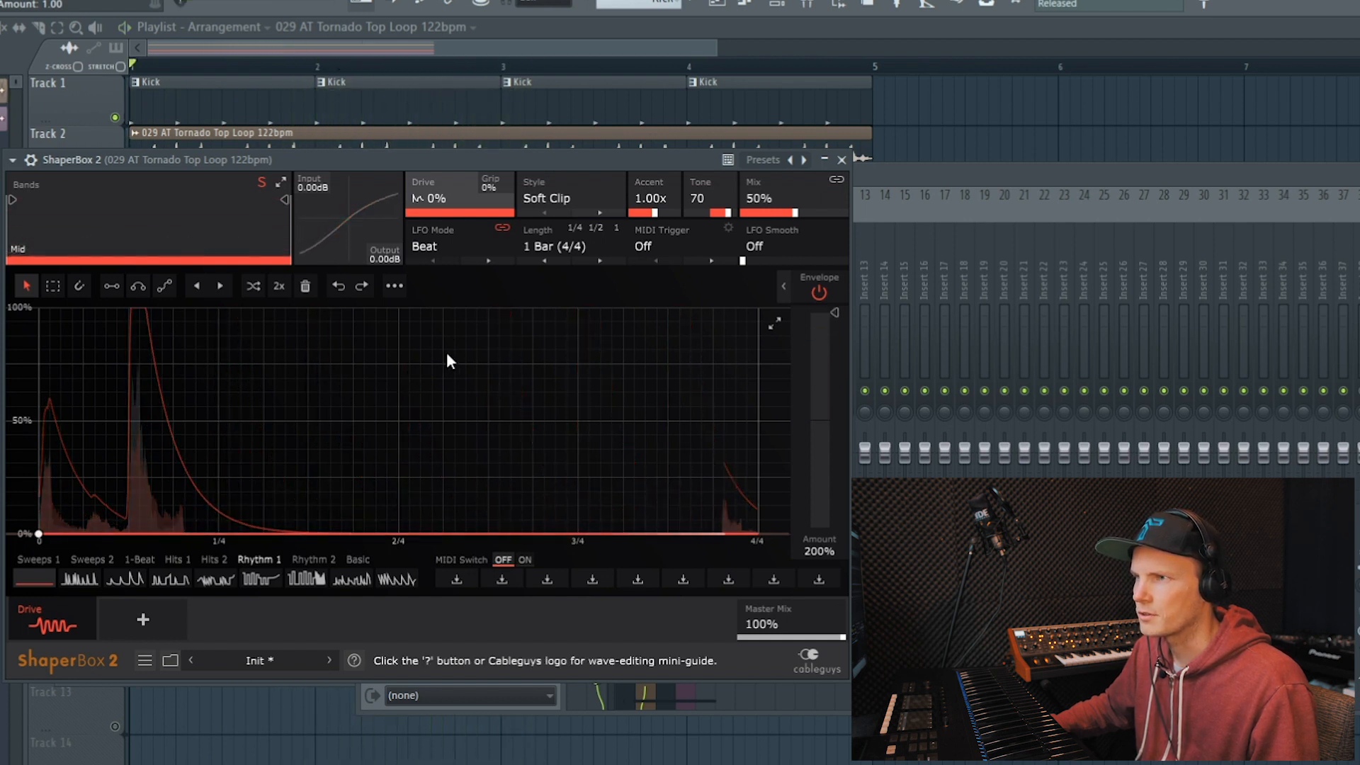
Step: Raise the flat drive level to 52% during playback and reduce the Envelope Amount to compare the effect
key("space")
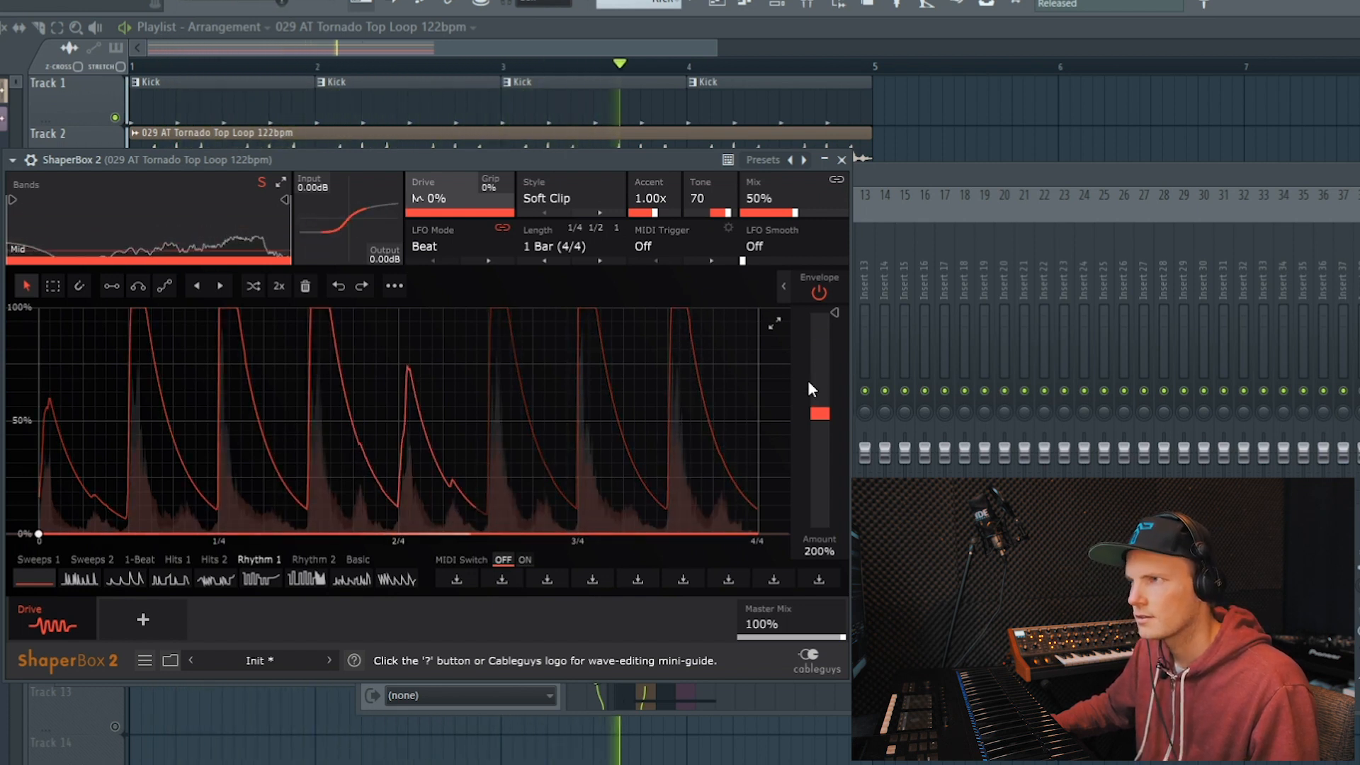
mouse_move(834, 330)
left_mouse_down()
mouse_move(835, 413)
mouse_move(834, 313)
left_mouse_up()
left_click_drag(415, 203, 415, 165)
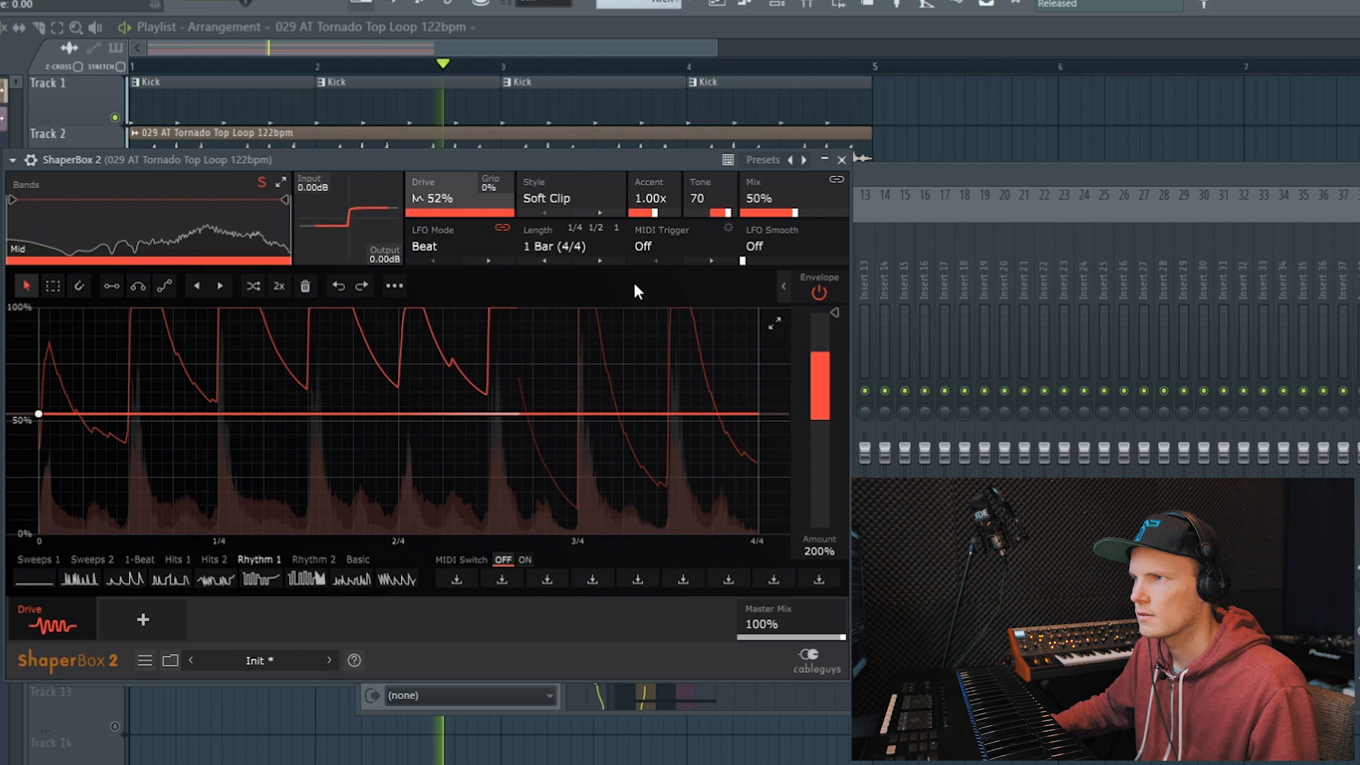
left_click_drag(836, 309, 834, 406)
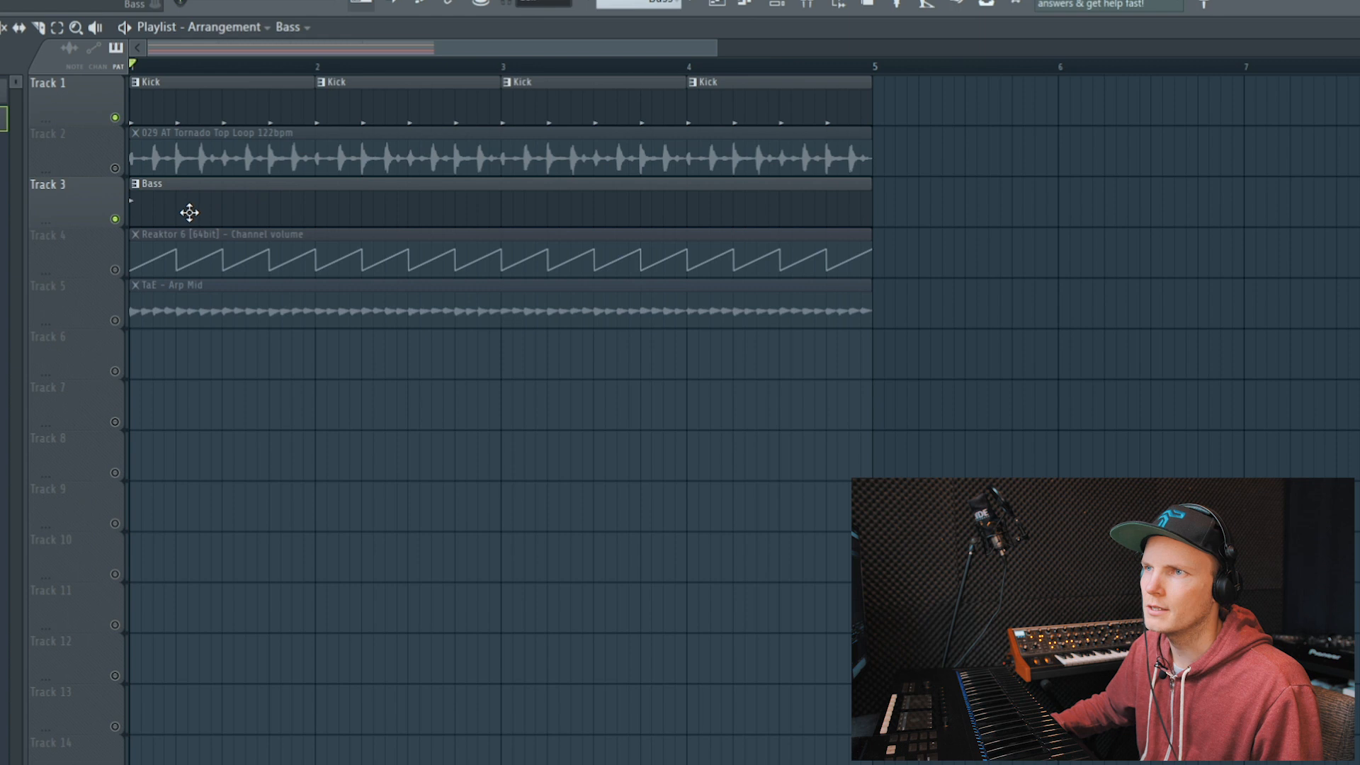
Step: Open the bass channel's Reaktor 6 synth and add the Drive shaper in its ShaperBox 2
key("F6")
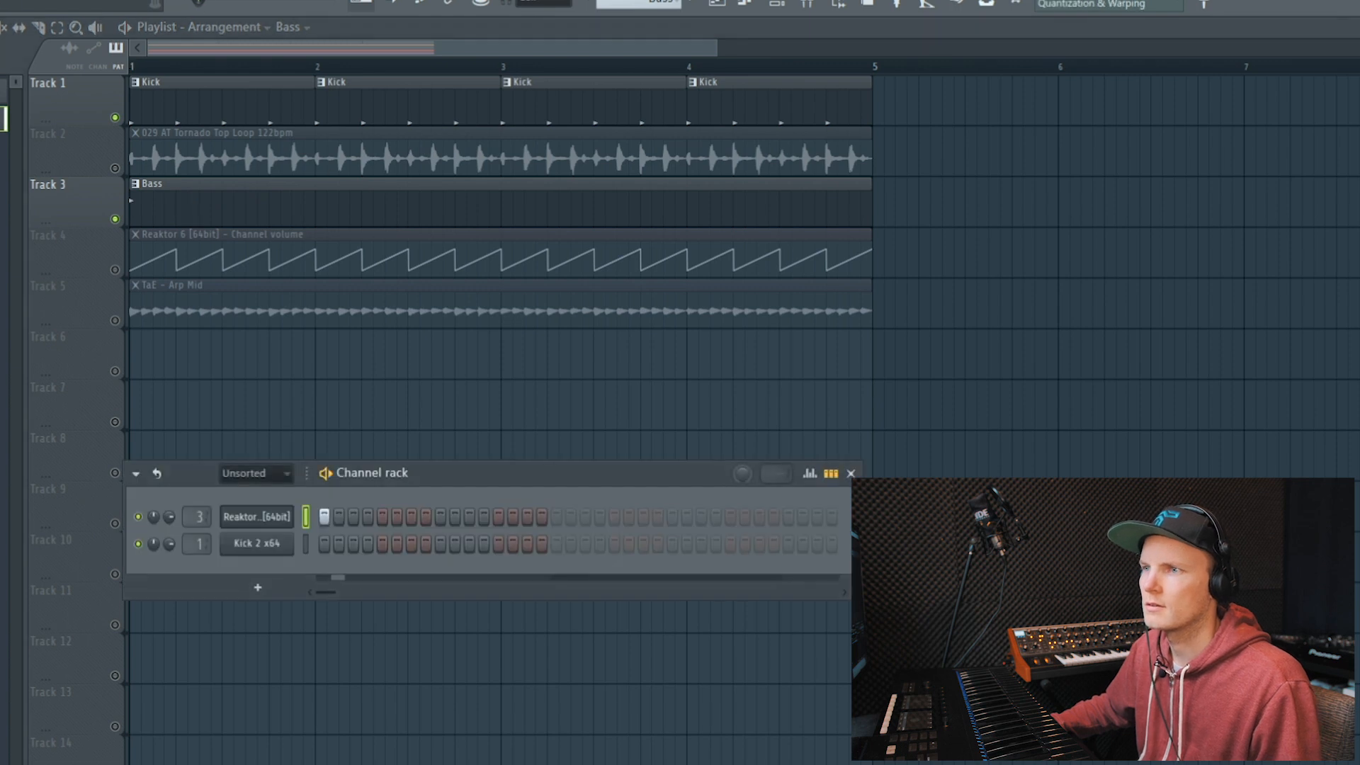
left_click(253, 520)
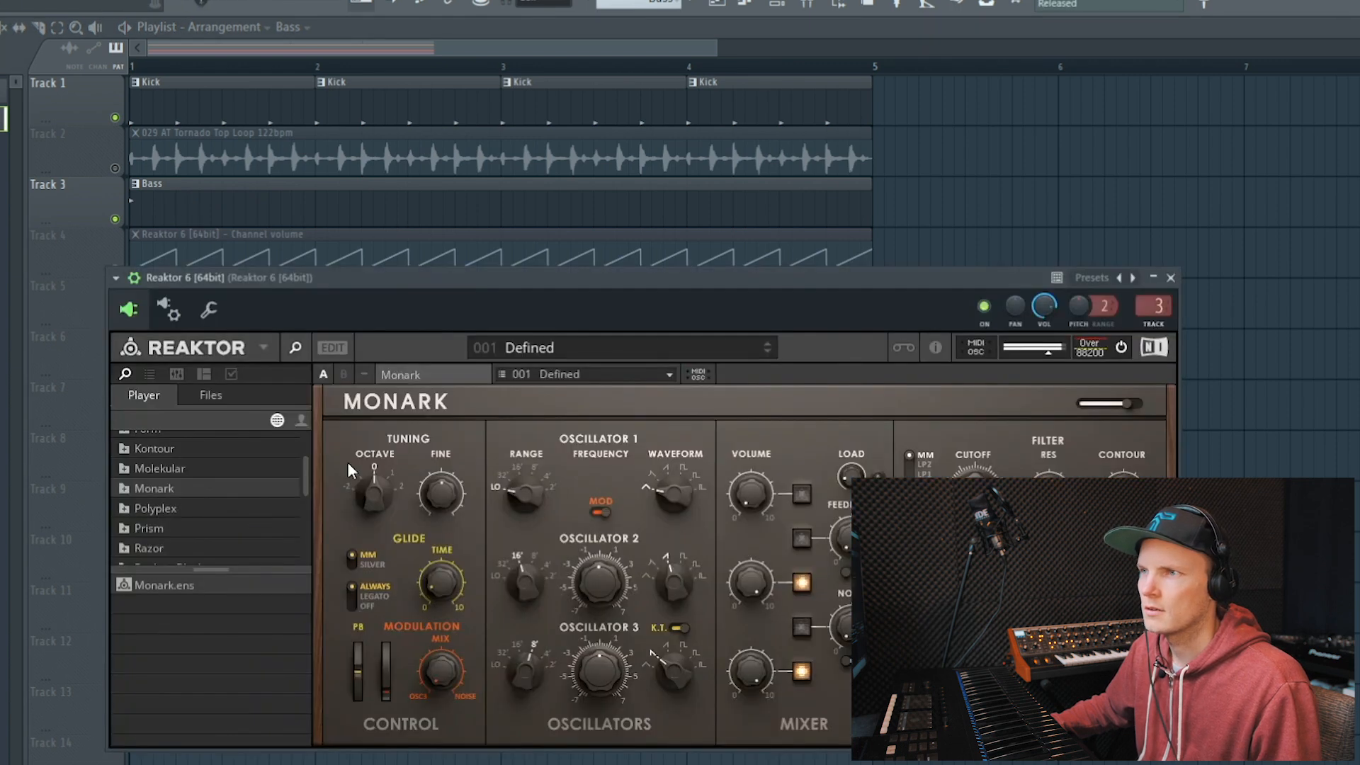
left_click_drag(436, 279, 336, 262)
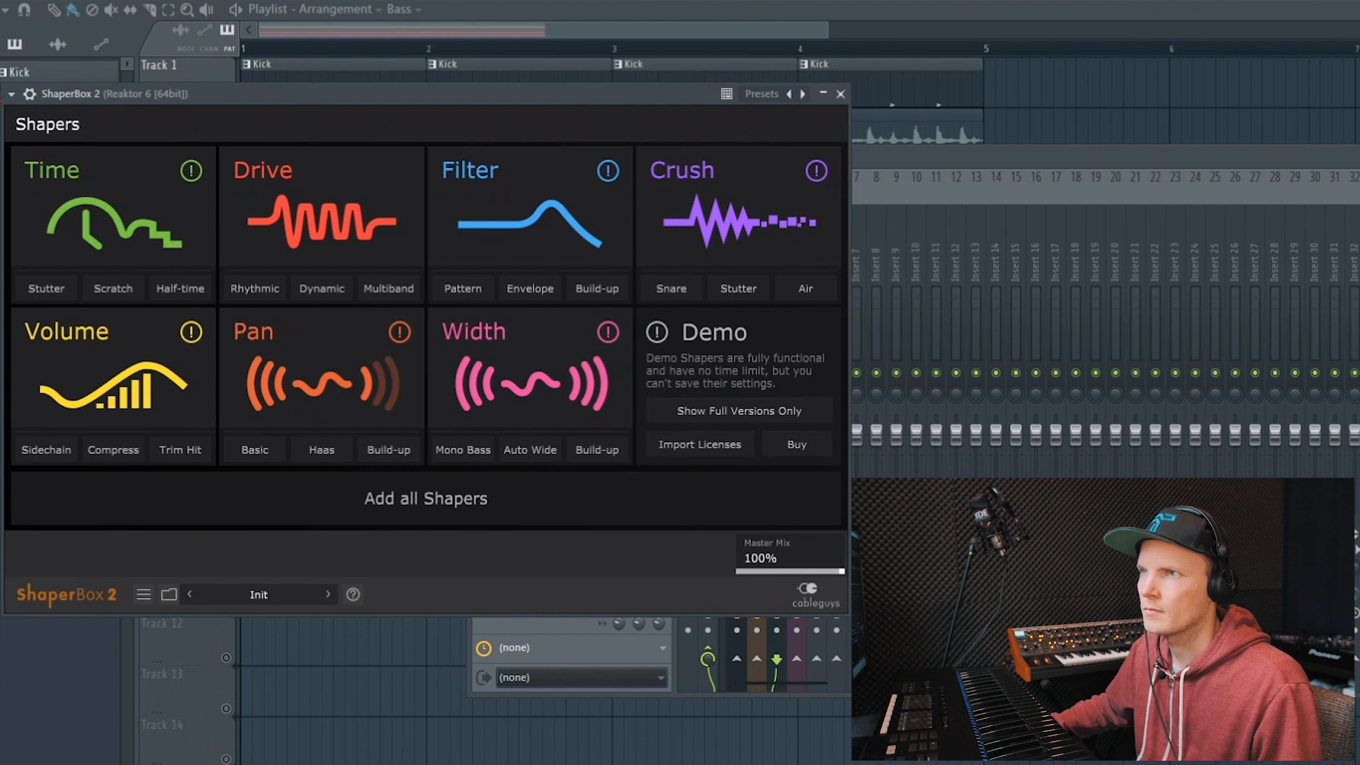
left_click(347, 219)
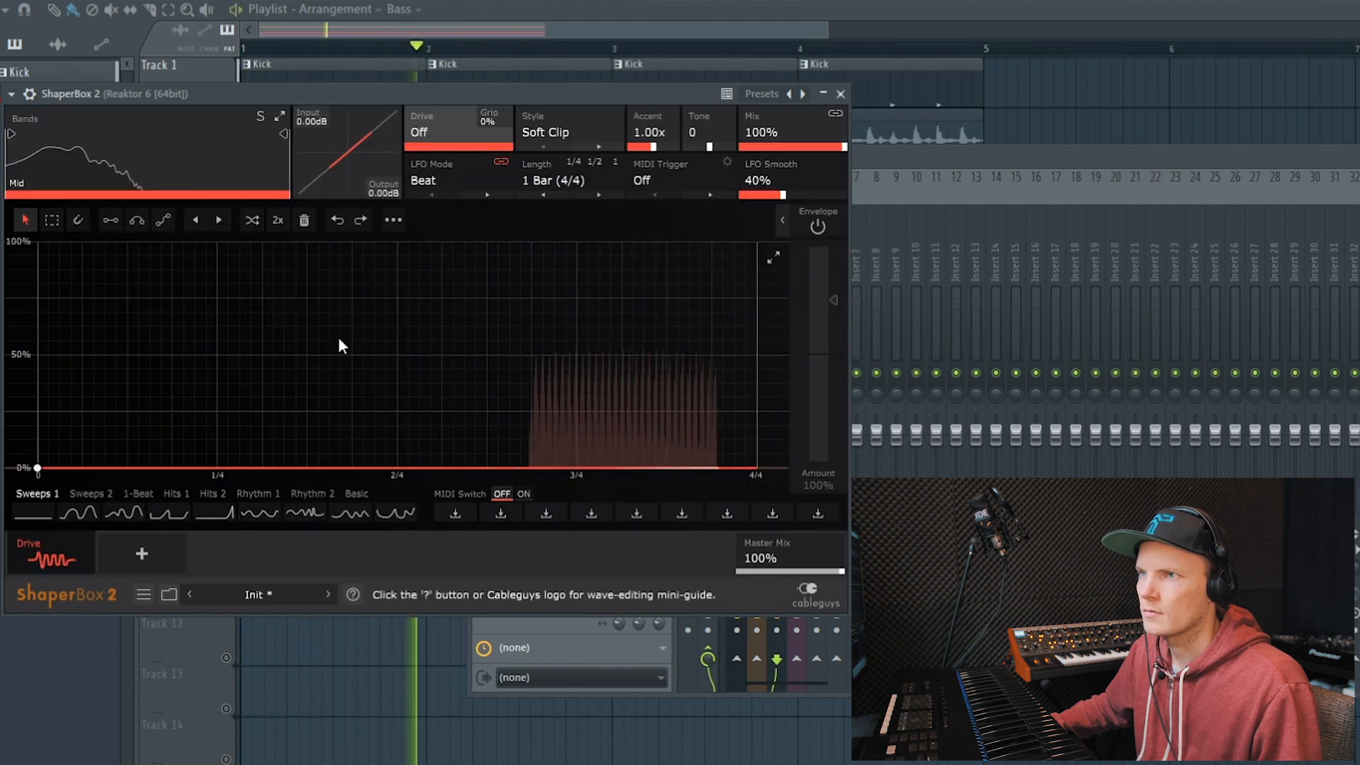
Step: Shape the bass's flat drive curve into two smooth humps across the bar, the second one higher
left_click_drag(170, 467, 198, 363)
left_click_drag(261, 398, 271, 468)
left_click_drag(395, 459, 419, 332)
left_click_drag(545, 399, 622, 439)
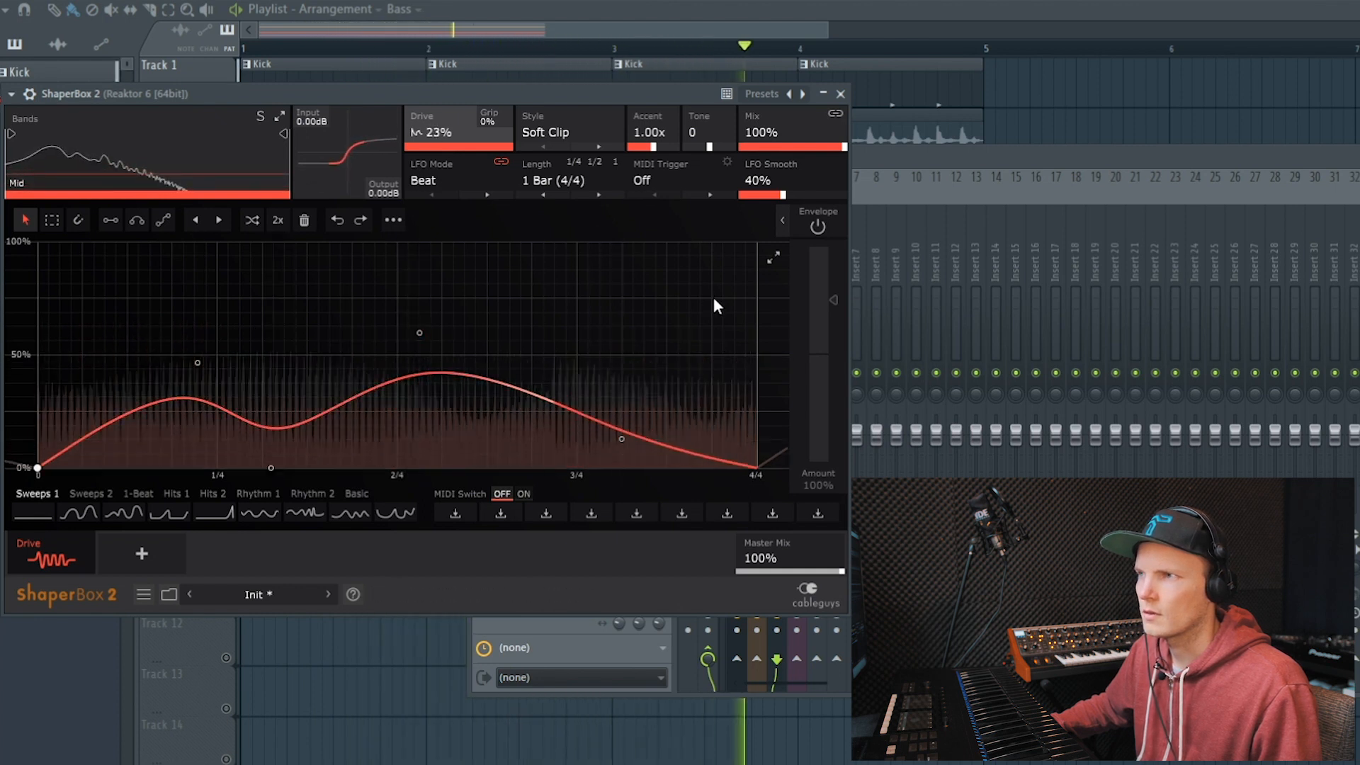
Step: Set the bass drive's Mix to 25% and LFO Smooth to 76% while listening
left_click_drag(839, 144, 774, 144)
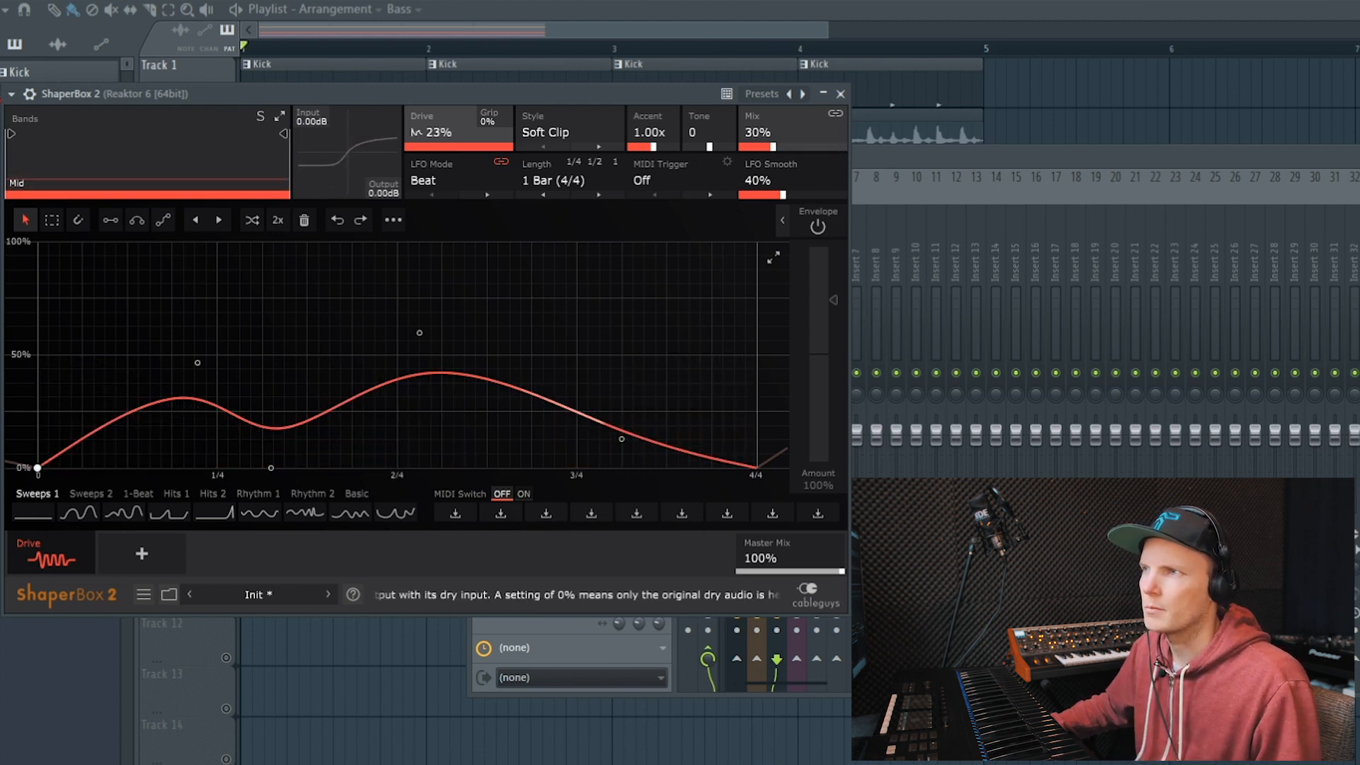
key("space")
left_click_drag(765, 144, 768, 145)
left_click_drag(800, 194, 820, 194)
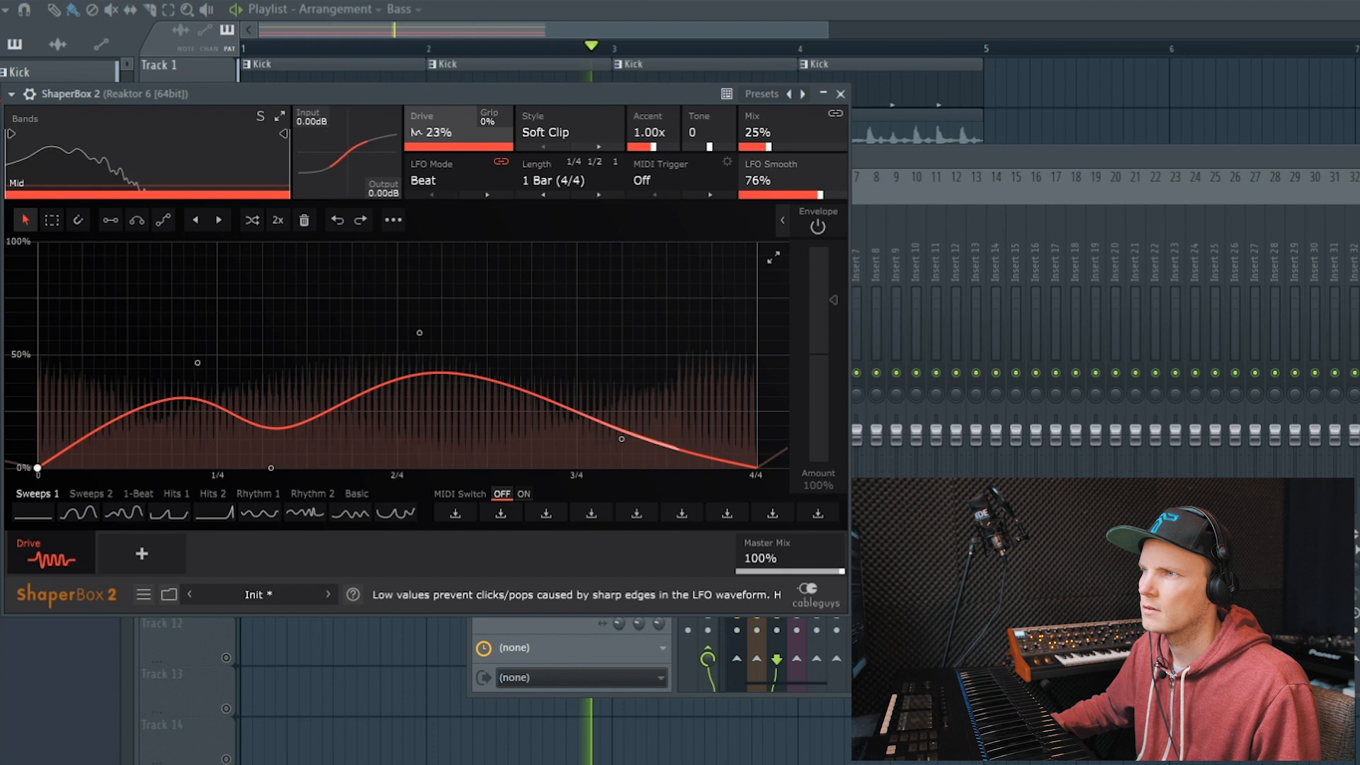
key("space")
Step: Split off a high band at 368 Hz and draw one broad drive hump with its control point at 74% near mid-bar
left_click_drag(283, 134, 122, 134)
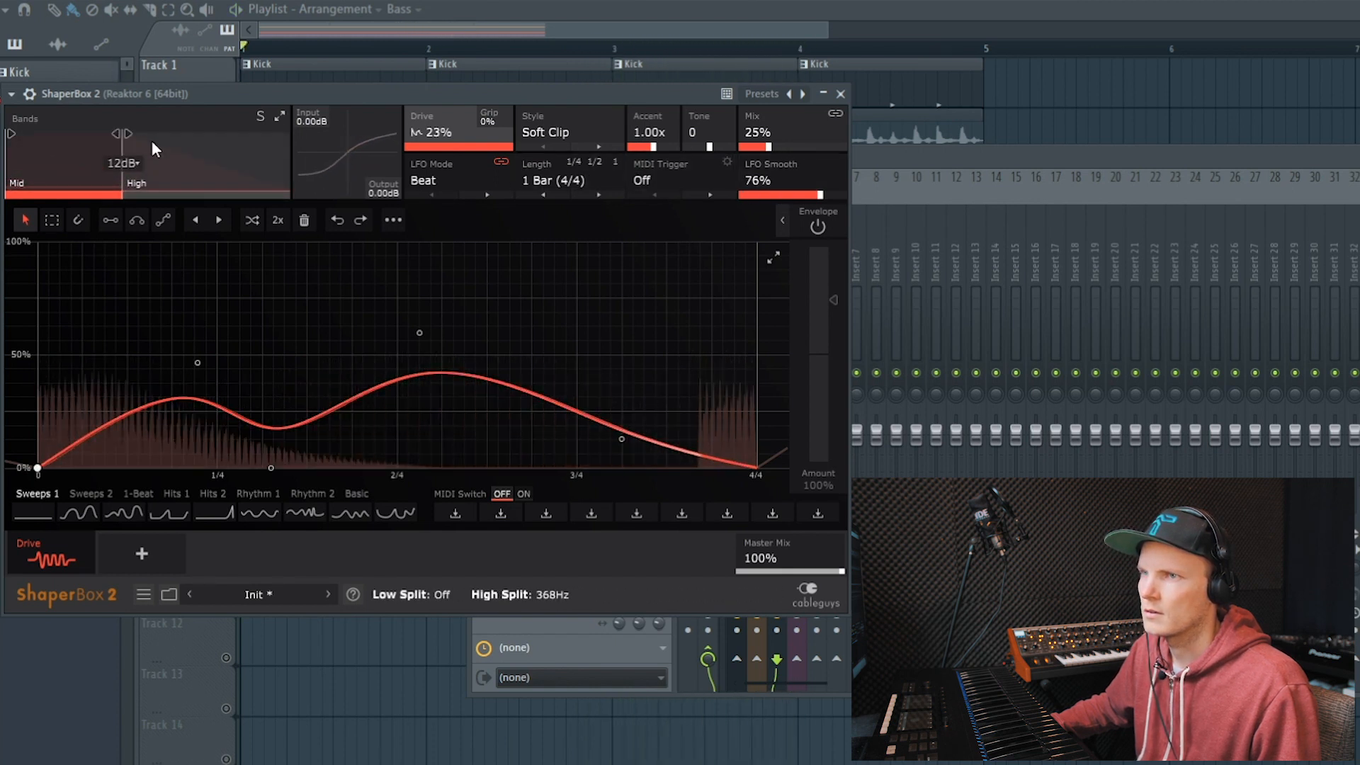
left_click(152, 141)
key("space")
left_click_drag(366, 405, 388, 298)
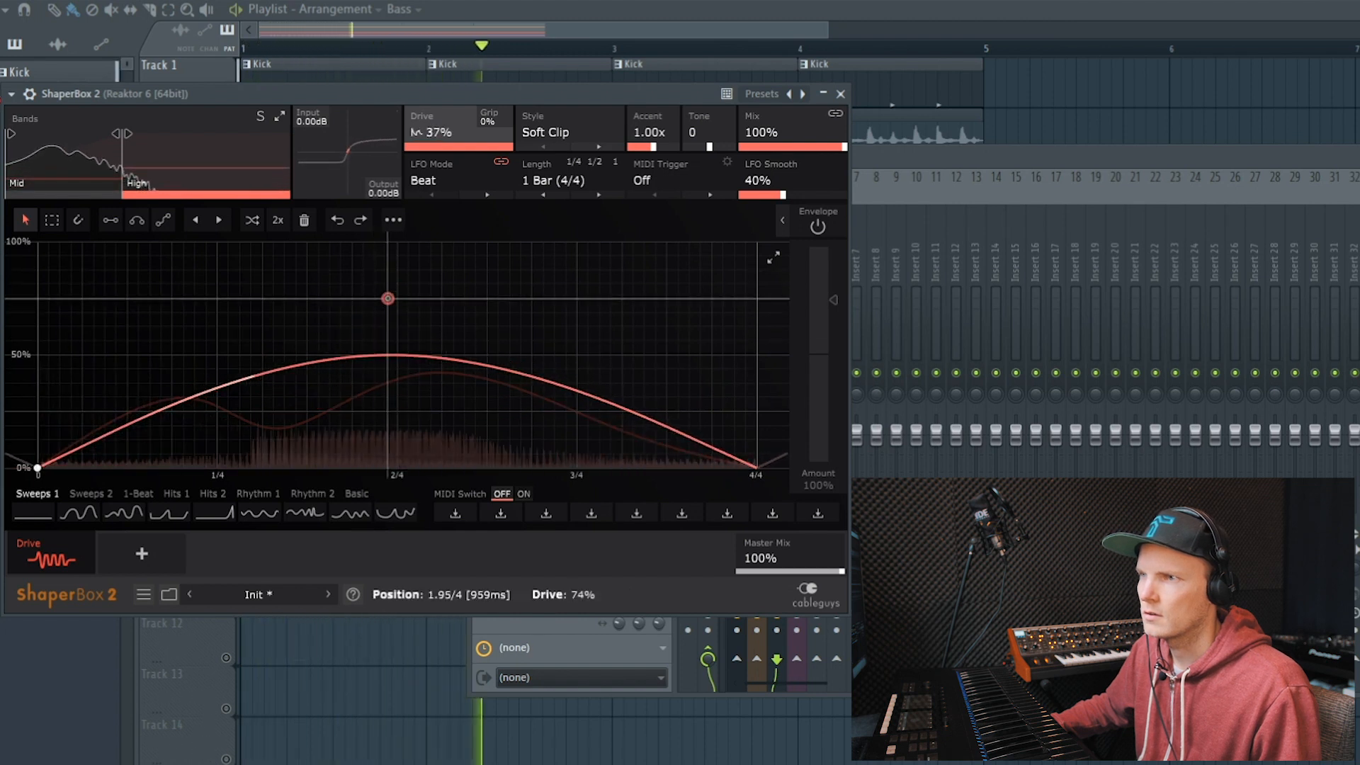
Step: Set the high band's Mix to 29% and its distortion Style to Hard Square
left_click_drag(812, 148, 787, 147)
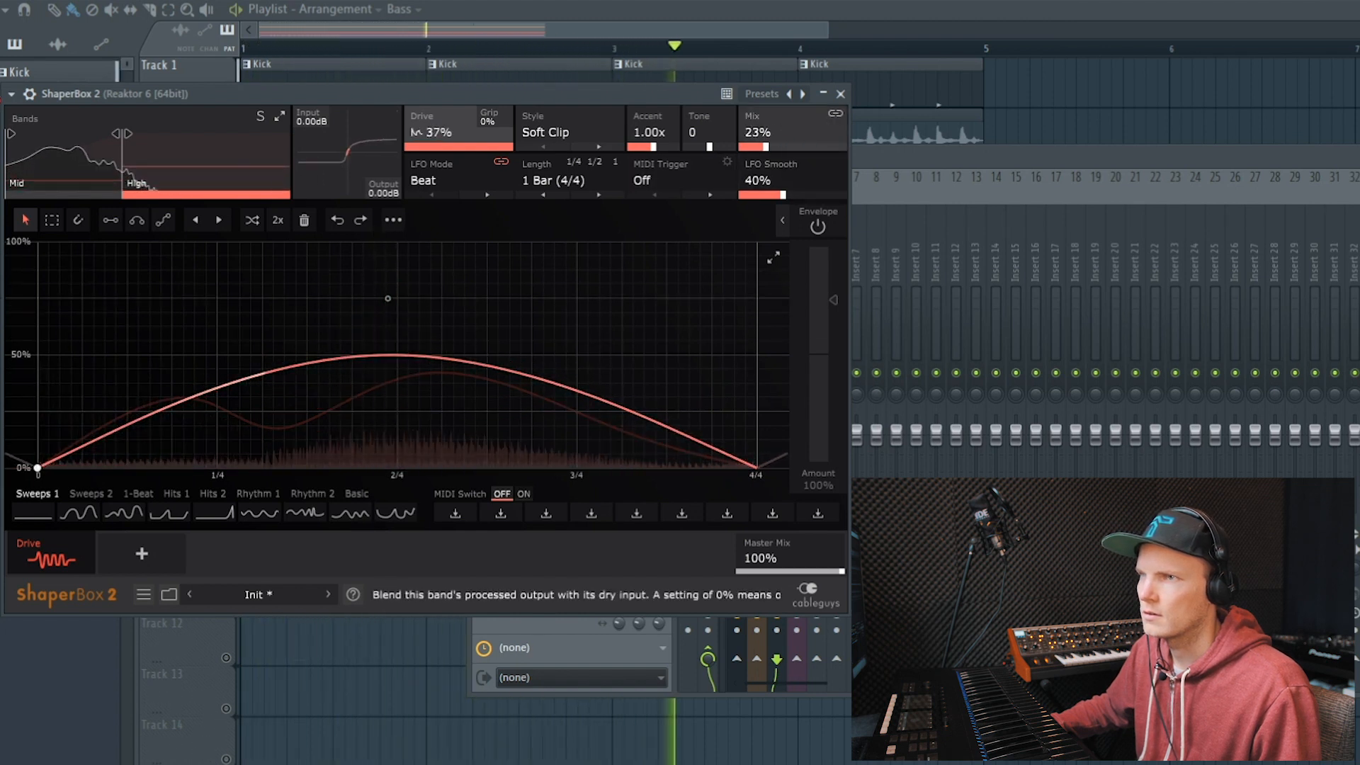
left_click(601, 147)
left_click(595, 146)
left_click(594, 143)
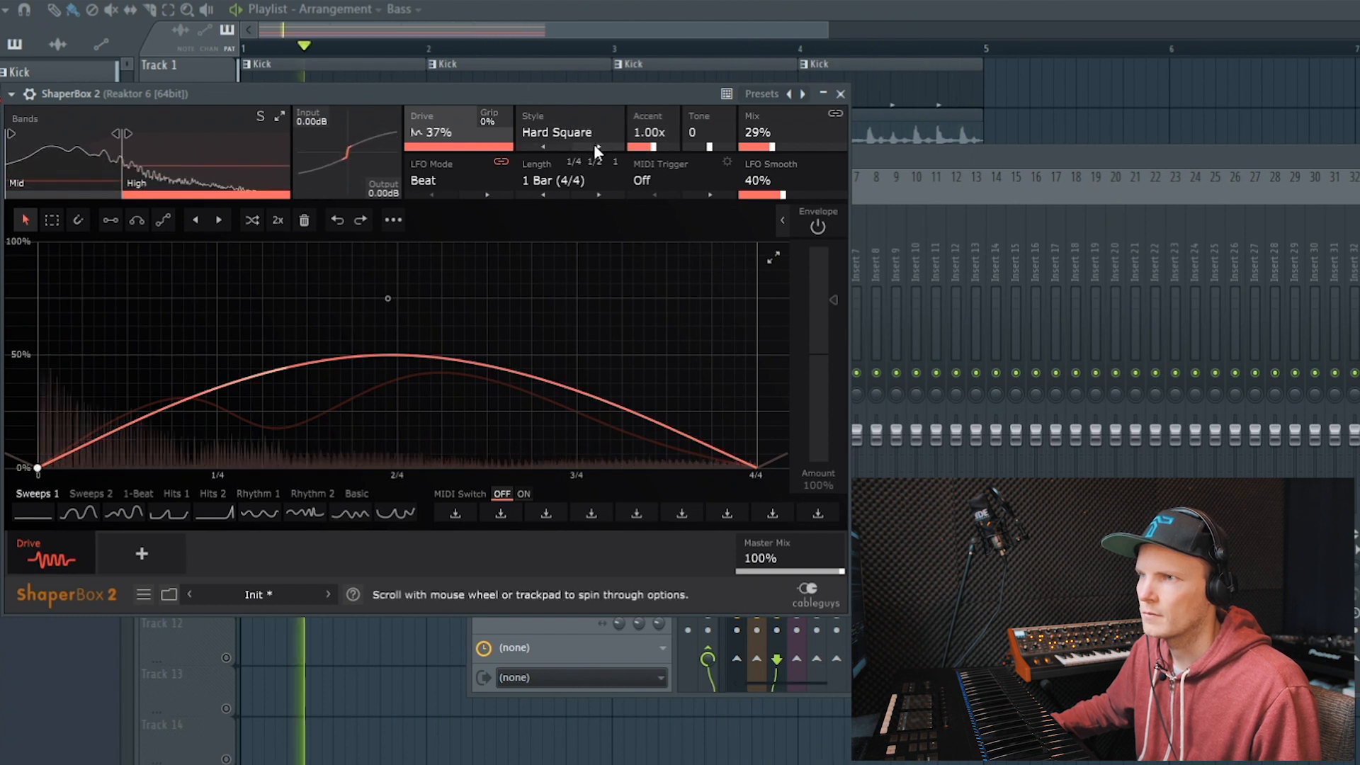
Step: Reshape the high band's drive curve with added curve points into a slow rise, a mid-bar peak and a gradual fall
left_click_drag(395, 298, 545, 400)
left_click_drag(318, 365, 338, 415)
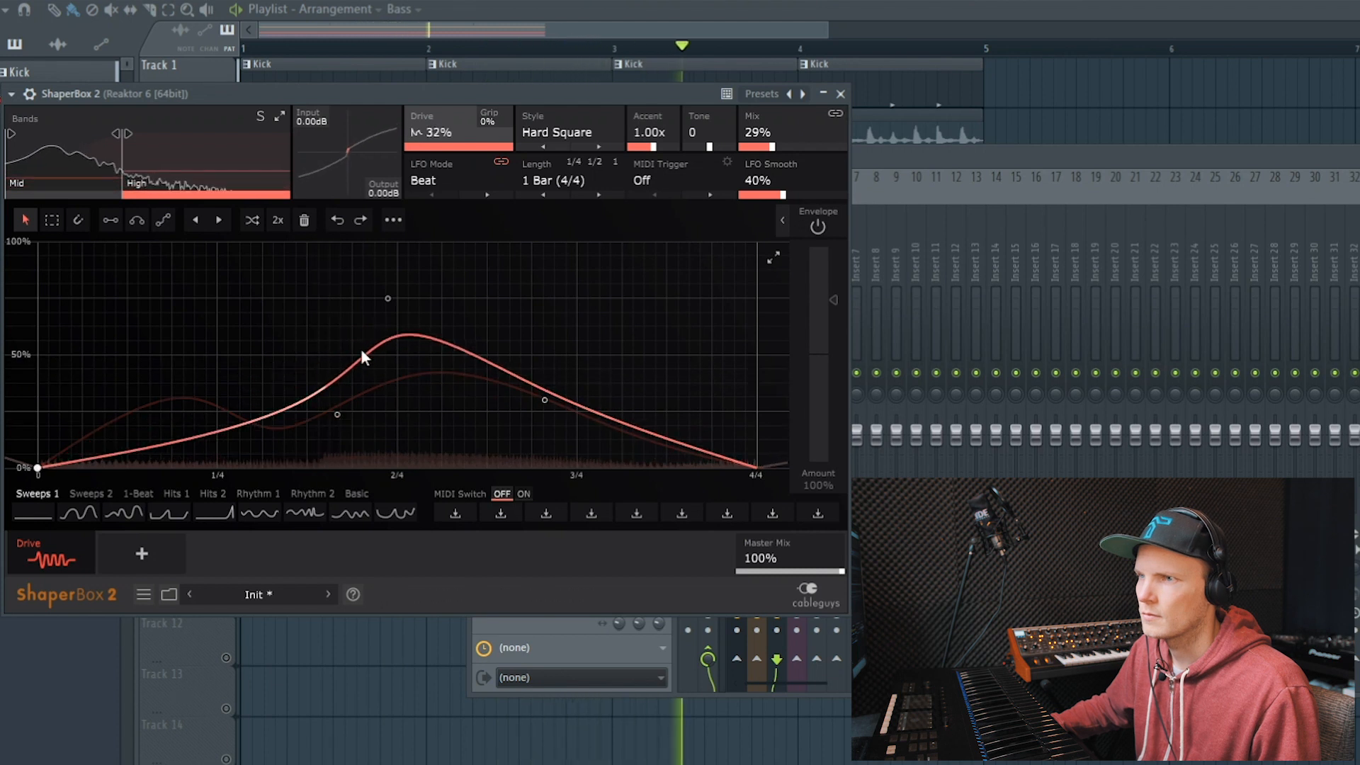
left_click_drag(386, 301, 436, 364)
left_click_drag(546, 399, 637, 397)
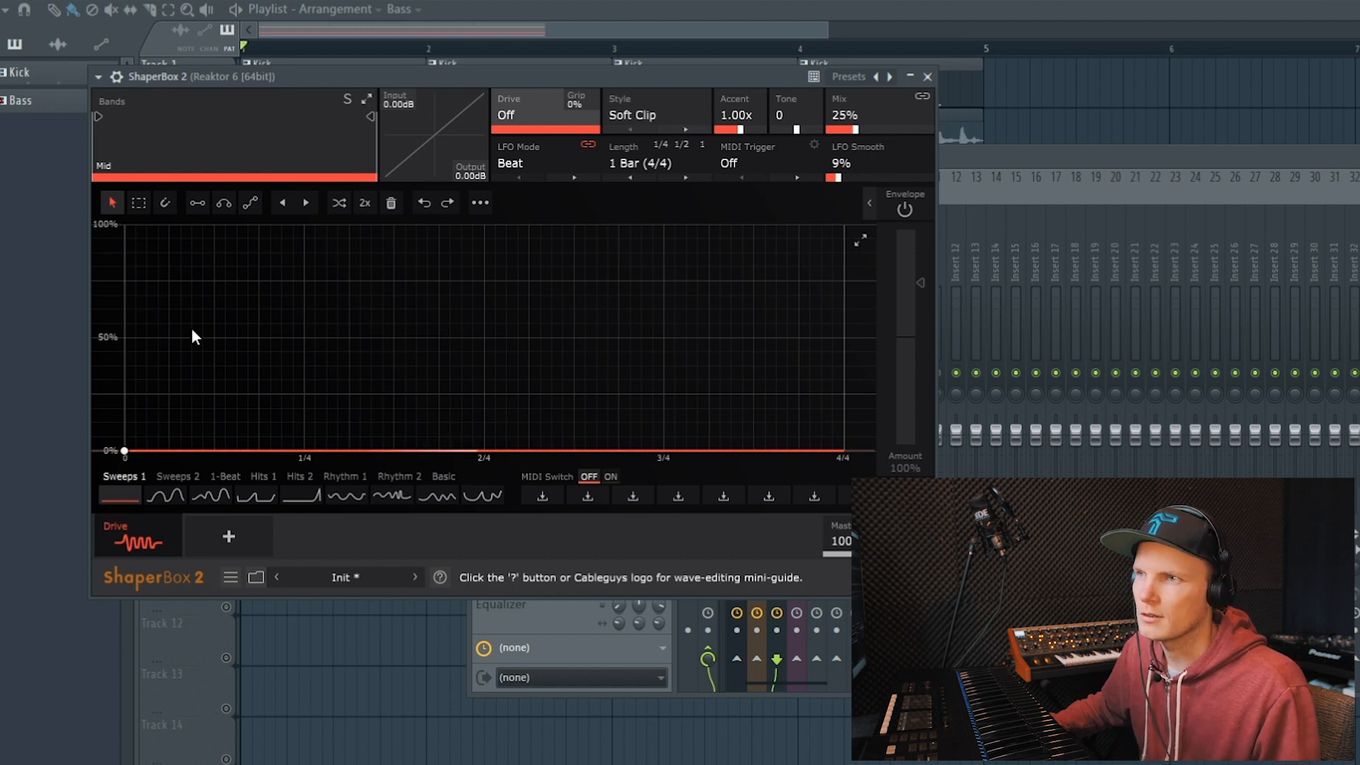
Step: Draw four linear drive ramps from 0% to 100% with the line tool, one per quarter of the bar
left_click(197, 203)
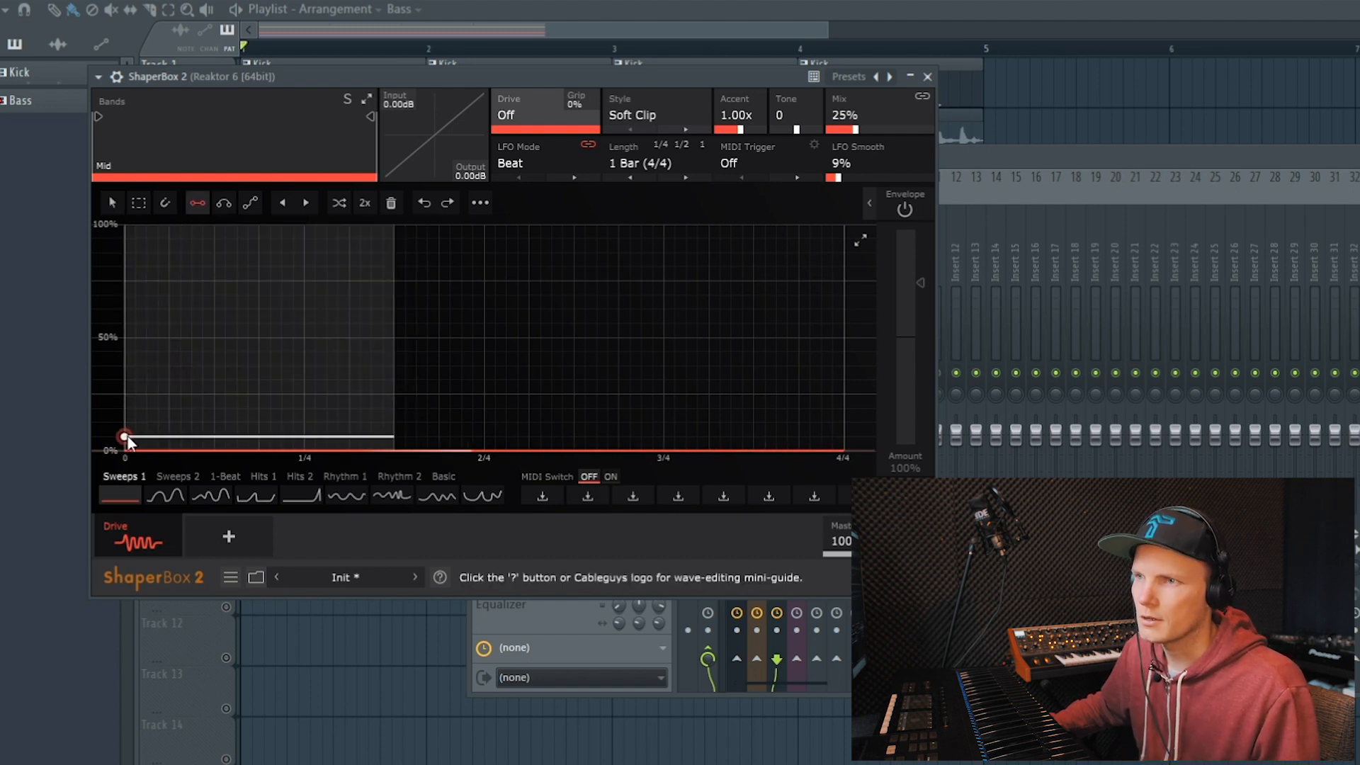
mouse_move(125, 451)
left_mouse_down()
mouse_move(516, 349)
mouse_move(359, 228)
mouse_move(306, 225)
left_mouse_up()
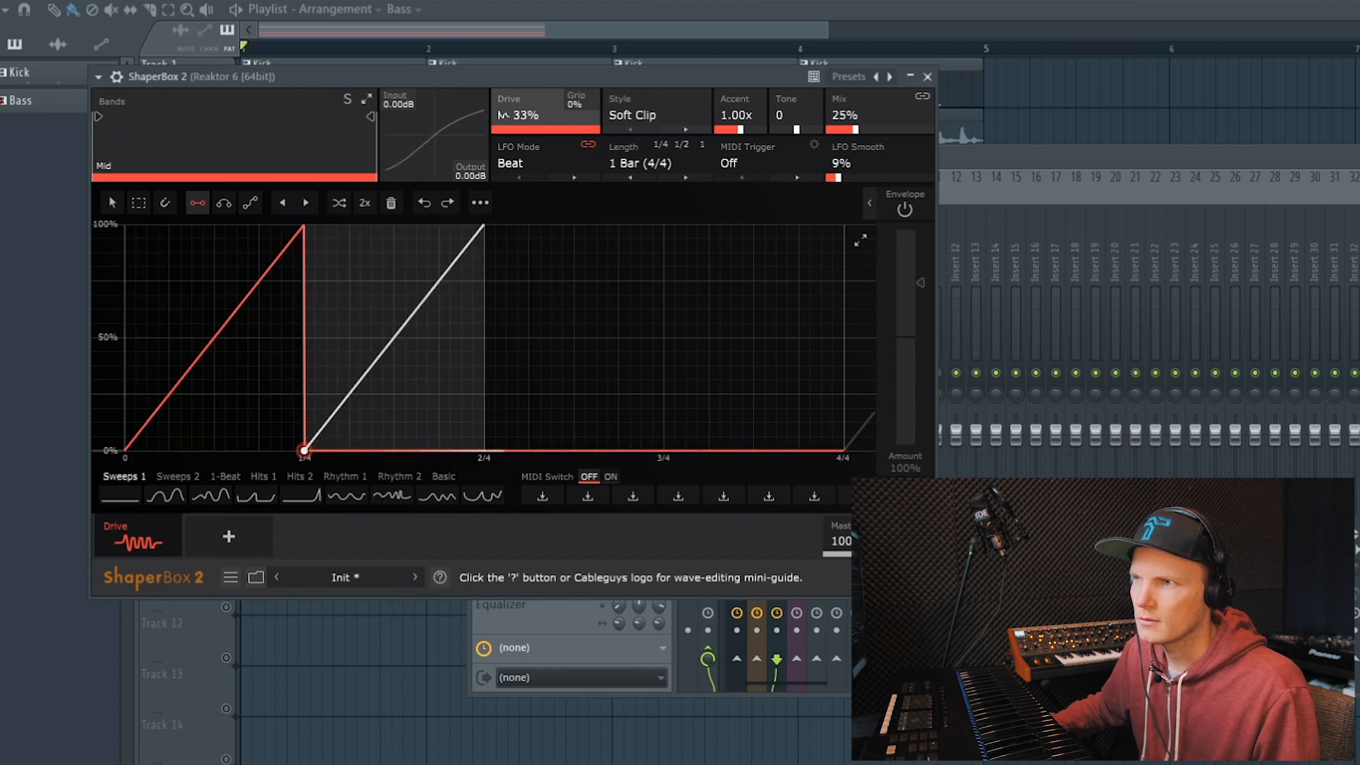
left_click(303, 448)
left_click(492, 450)
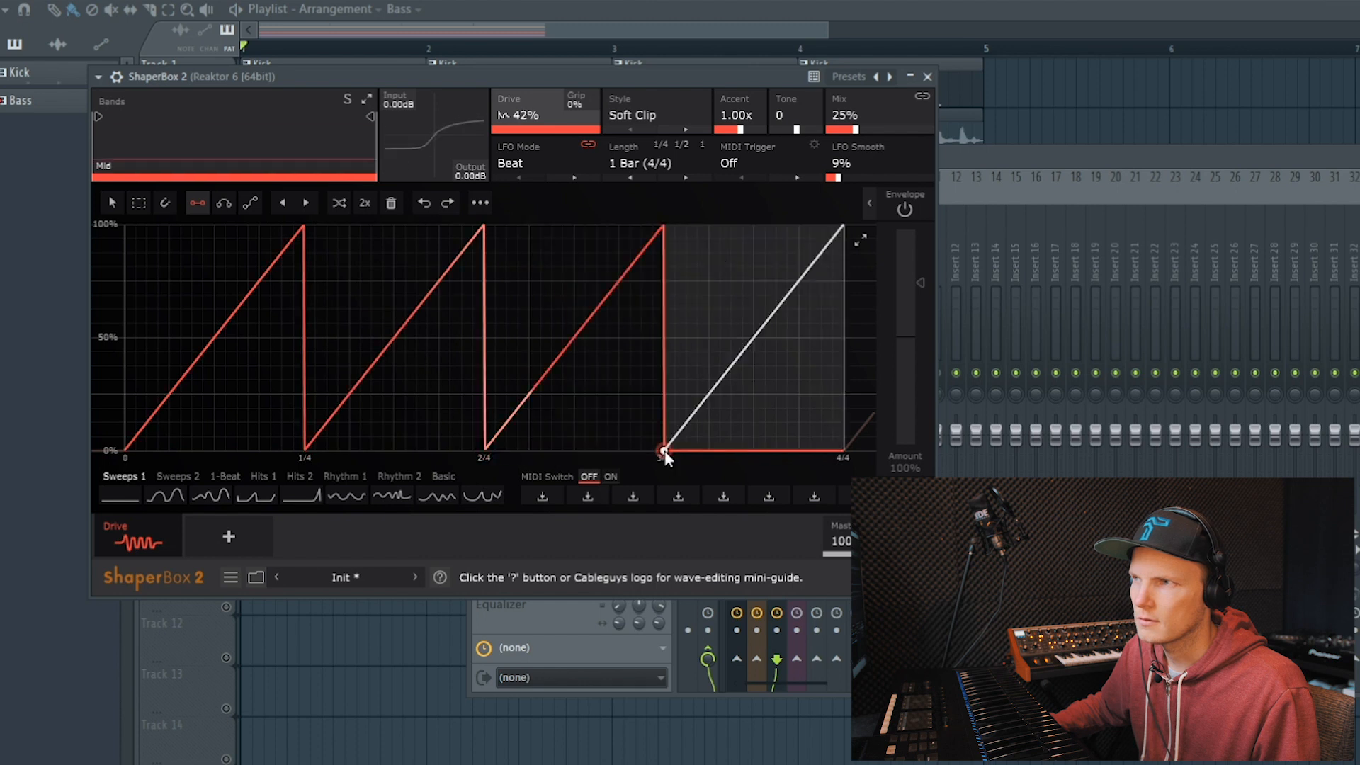
key("space")
left_click(665, 451)
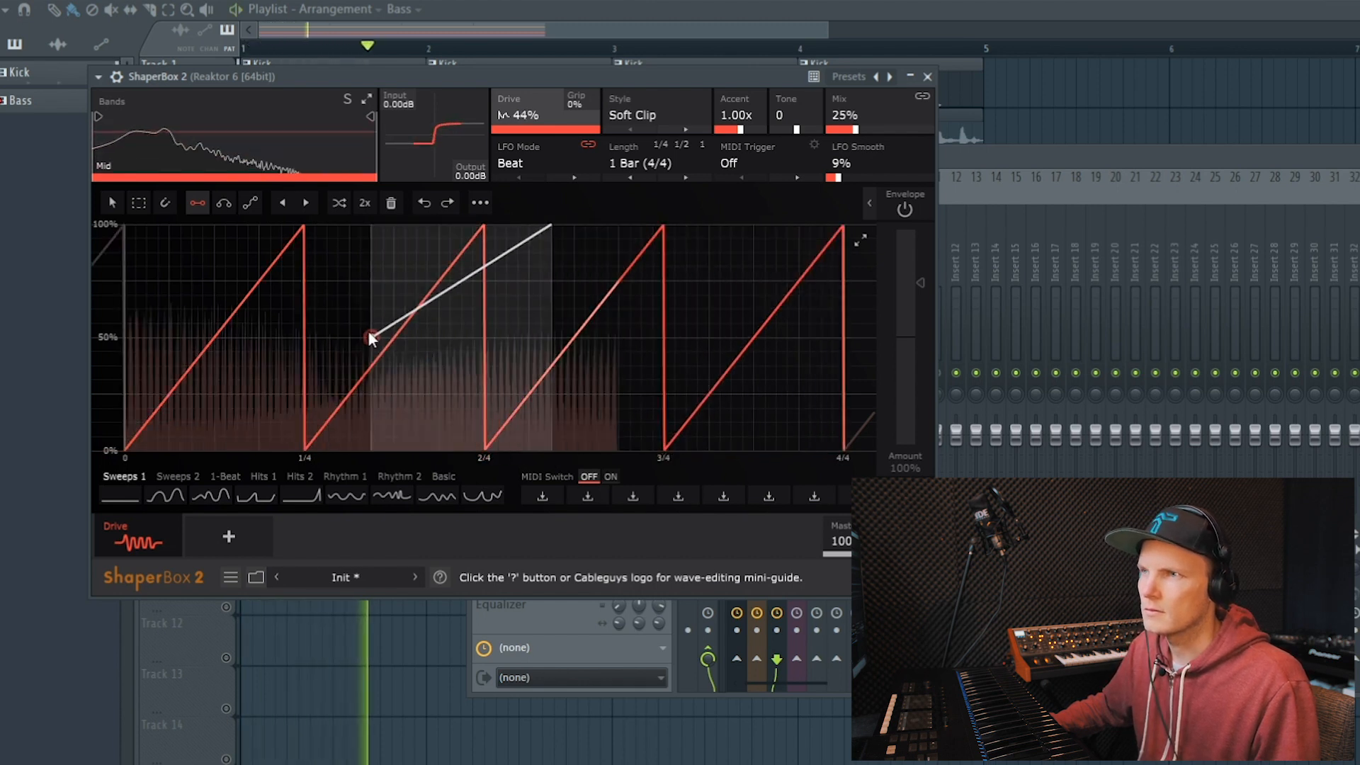
Step: Bend each of the four drive ramps downward so the distortion rises slowly before each peak
left_click(113, 201)
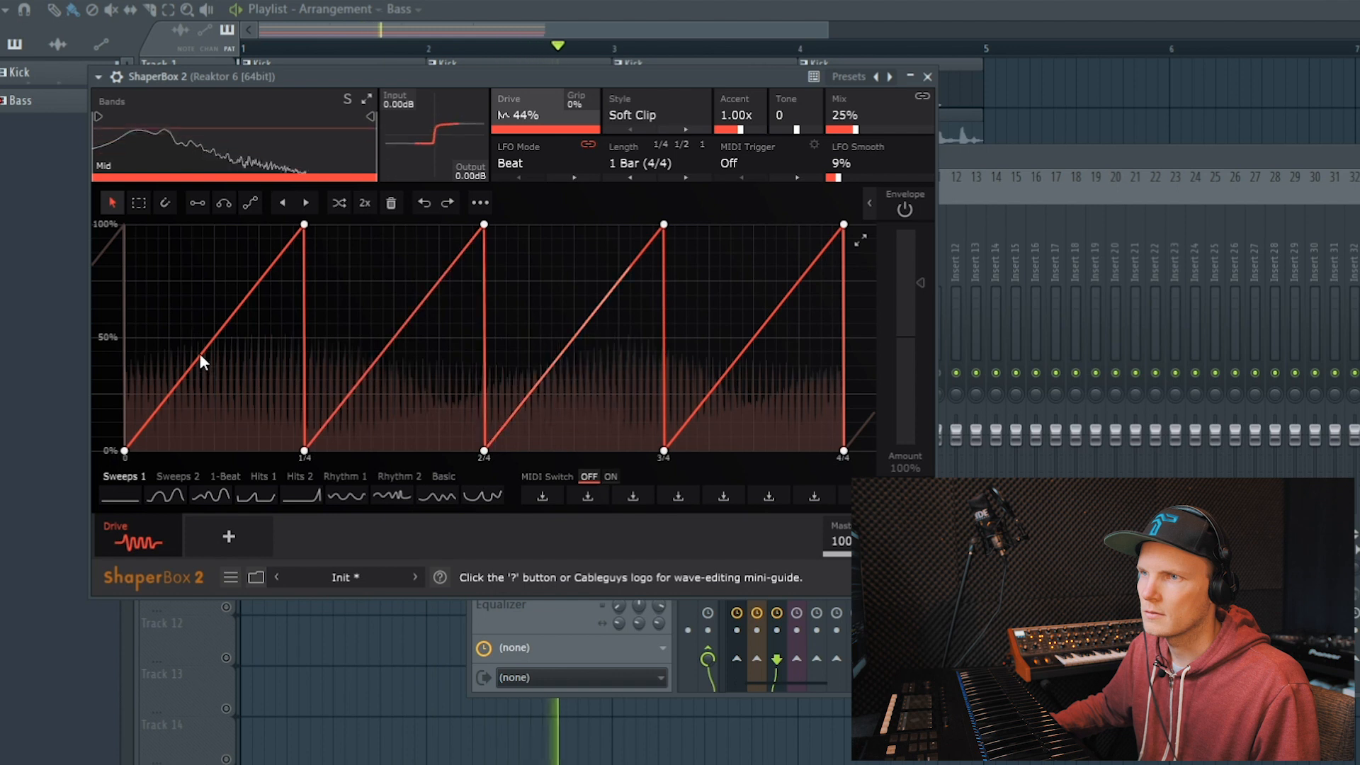
left_click_drag(204, 369, 211, 389)
left_click_drag(393, 338, 372, 397)
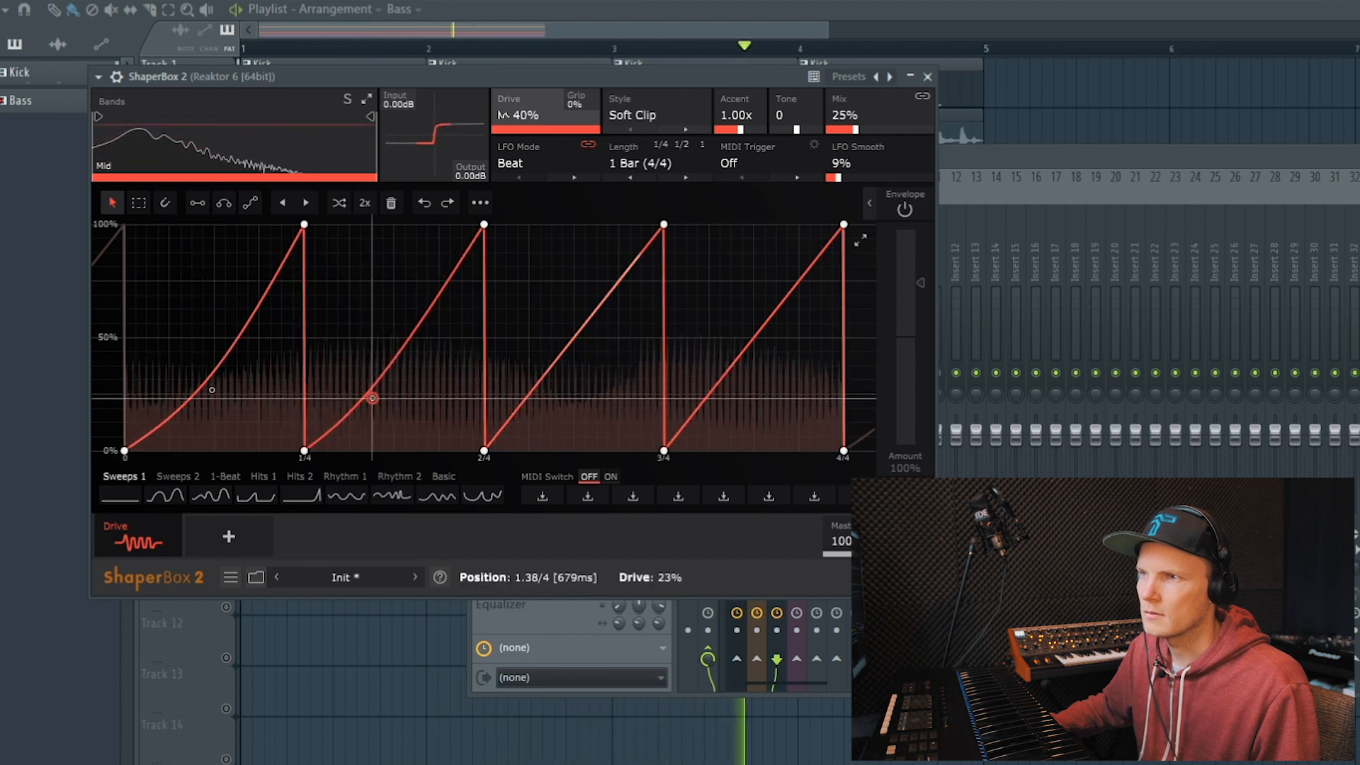
left_click_drag(542, 386, 555, 394)
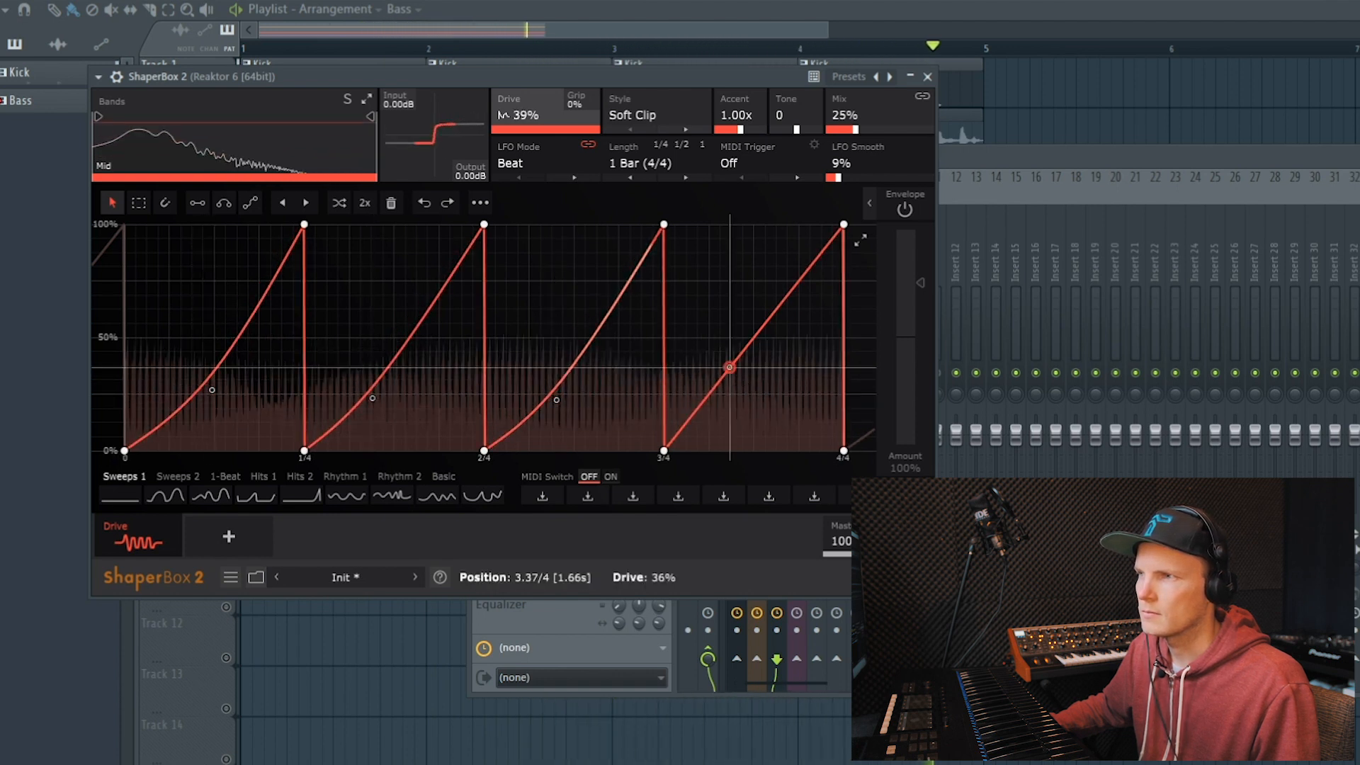
left_click_drag(729, 364, 741, 389)
Step: Set the bass distortion Style to Hard Clip, Accent to 1.54x and Mix to 100%
left_click(686, 129)
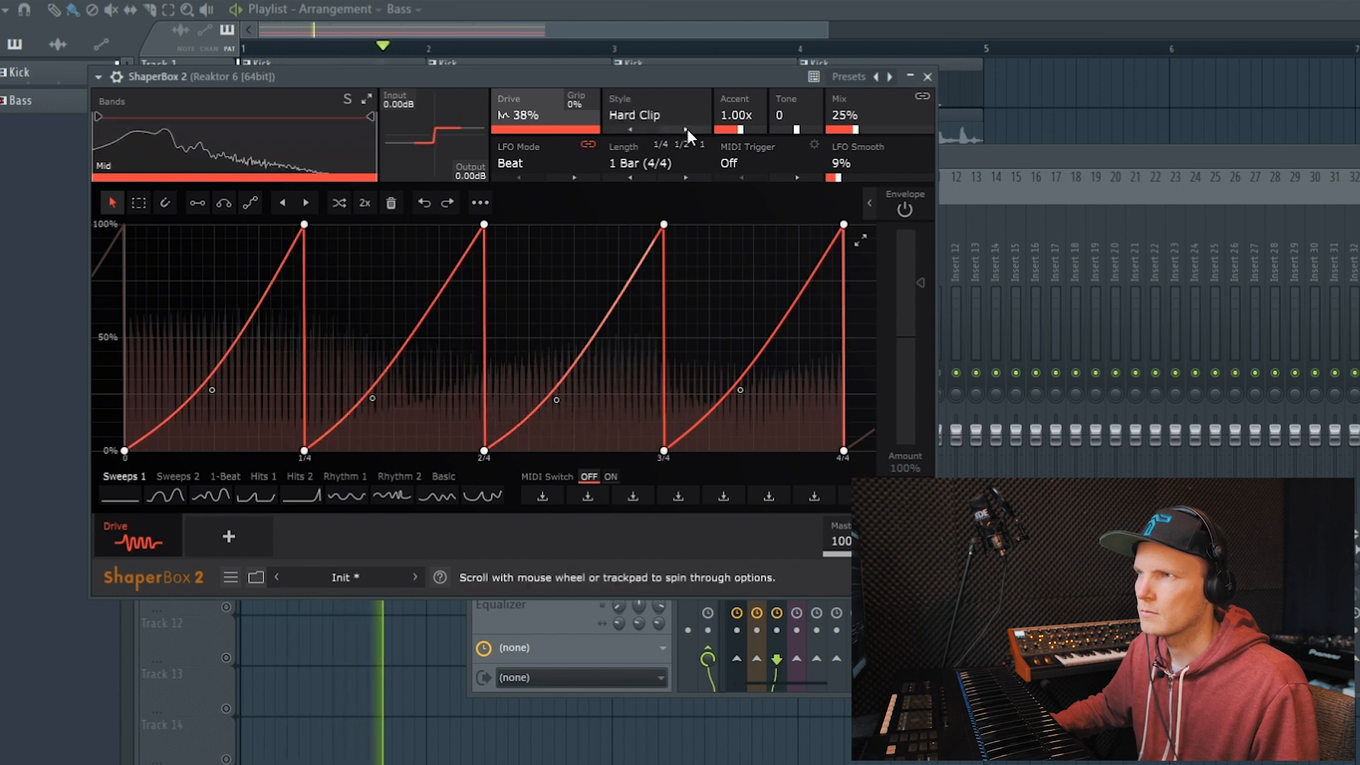
mouse_move(732, 129)
left_mouse_down()
mouse_move(745, 129)
mouse_move(732, 132)
left_mouse_up()
left_click_drag(856, 129, 856, 123)
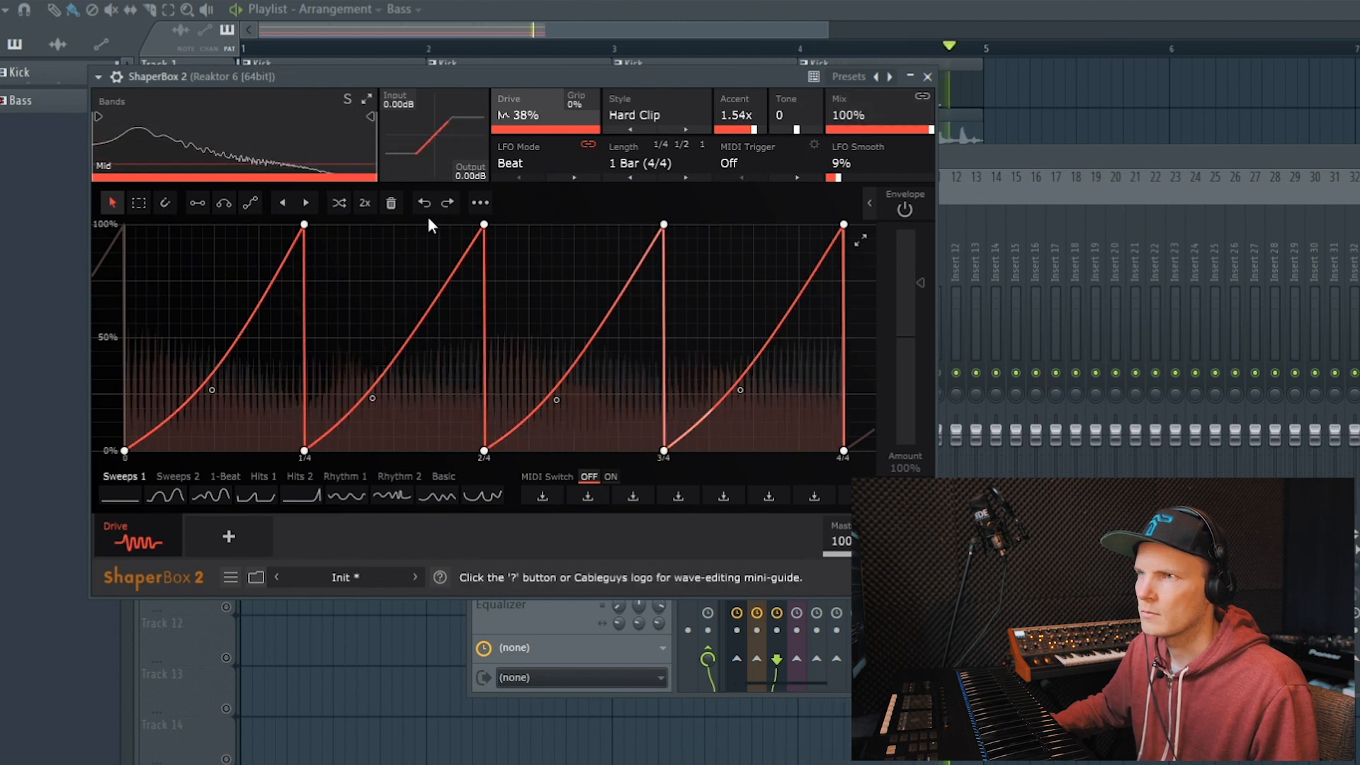
Step: Reduce the bass Drive amount and readjust the bend of the second drive ramp
left_click_drag(528, 117, 529, 130)
mouse_move(384, 435)
left_mouse_down()
mouse_move(374, 368)
mouse_move(372, 428)
left_mouse_up()
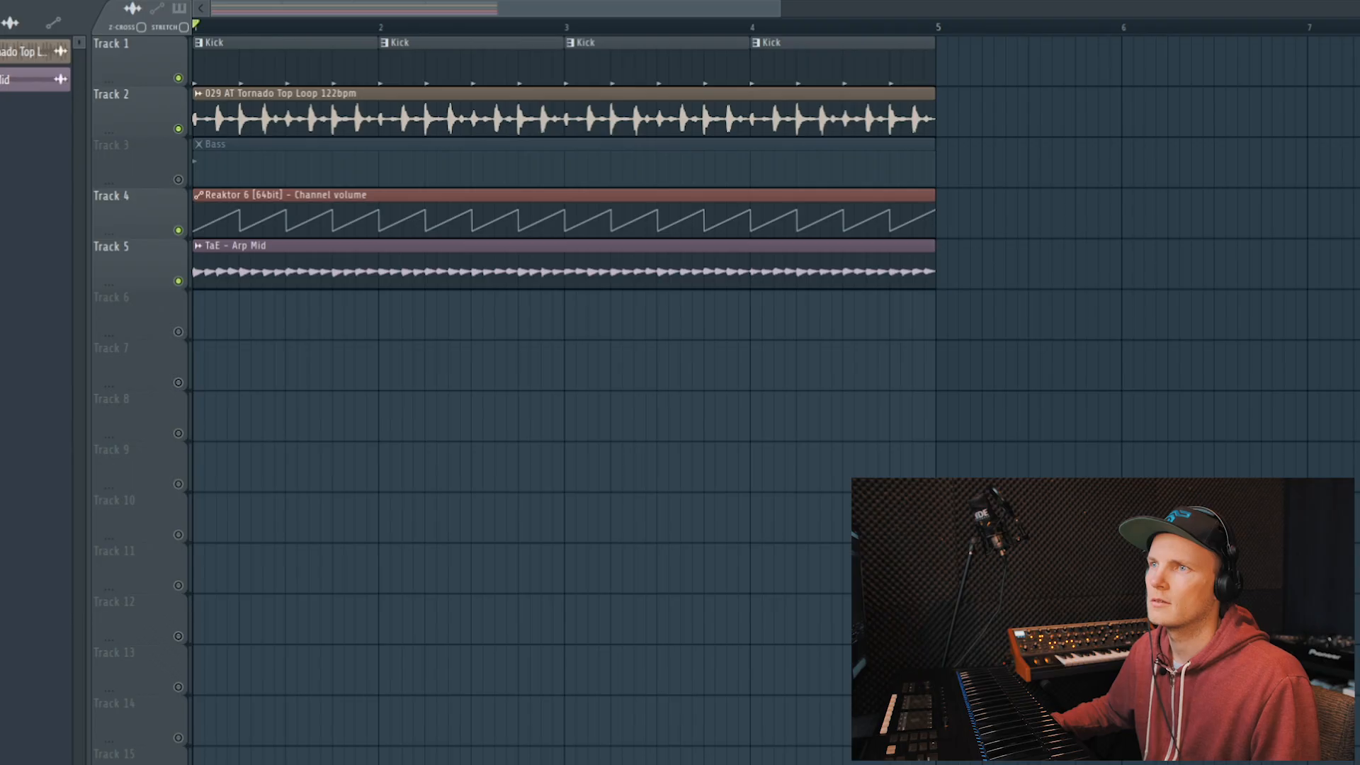
Step: Start playback and open ShaperBox 2 on the TaE - Arp Mid mixer channel
key("space")
key("F9")
left_click(507, 191)
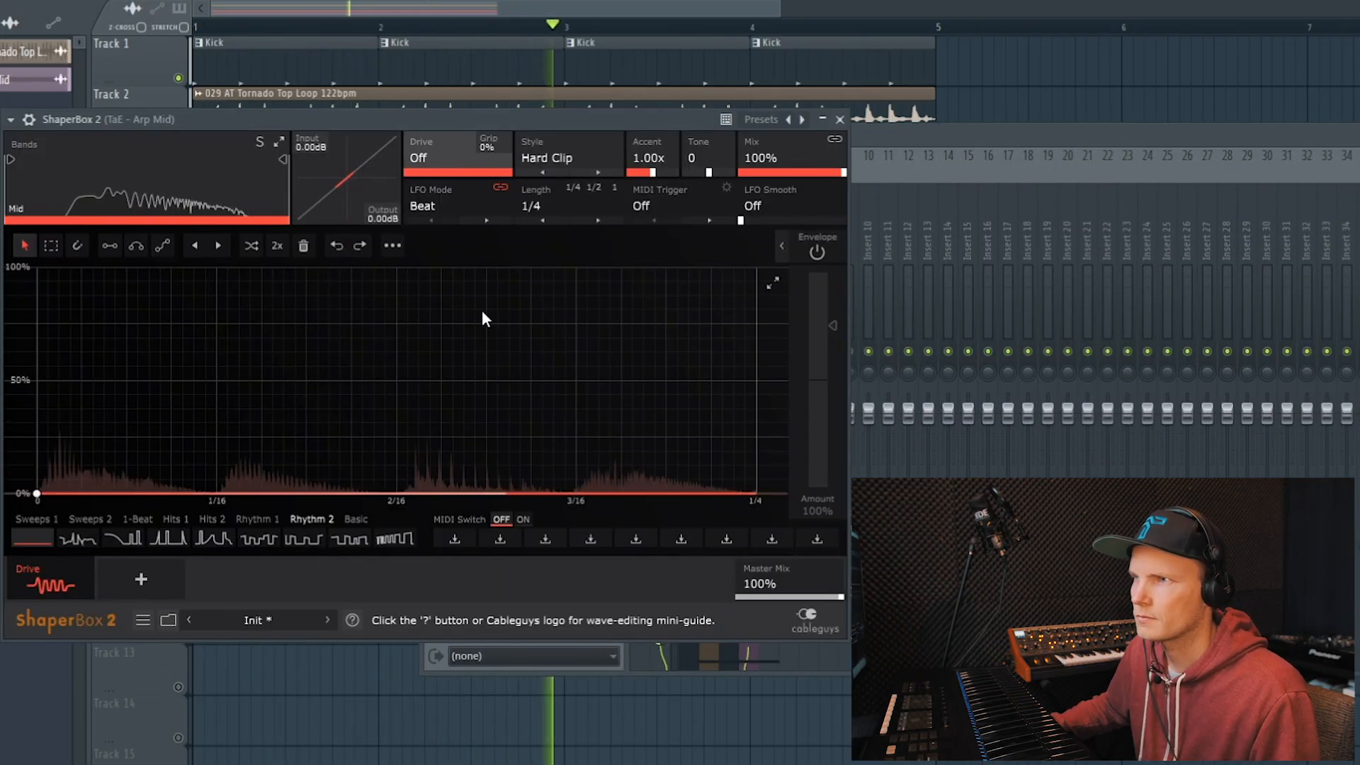
Step: Shape the arp's flat drive curve into a small early bump, a larger mid-cycle peak and a gradual fall to 0%
left_click_drag(115, 472, 117, 431)
left_click_drag(215, 493, 217, 494)
left_click_drag(360, 433, 374, 378)
left_click(530, 493)
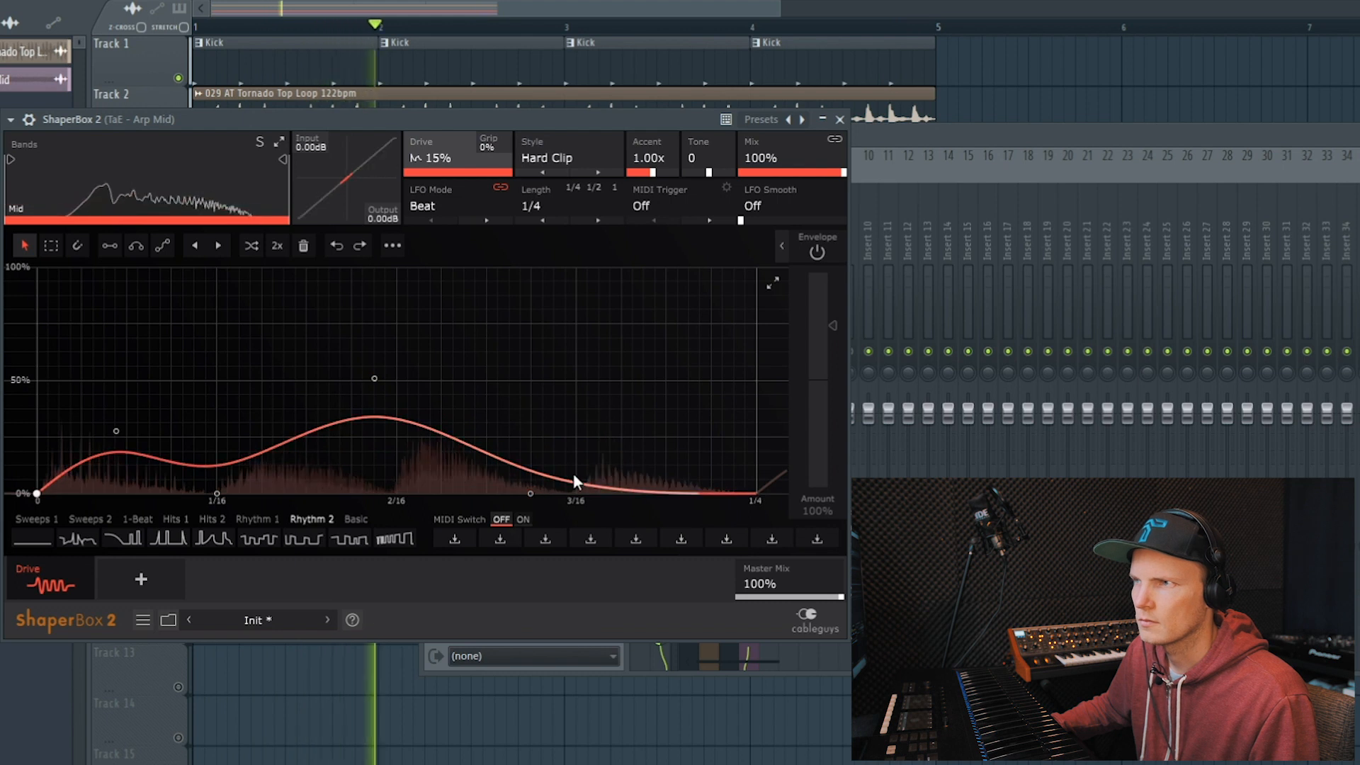
Step: Set the arp's drive LFO Length to 3 Bars (12/4) and raise the Drive to about 41%
left_click(598, 221)
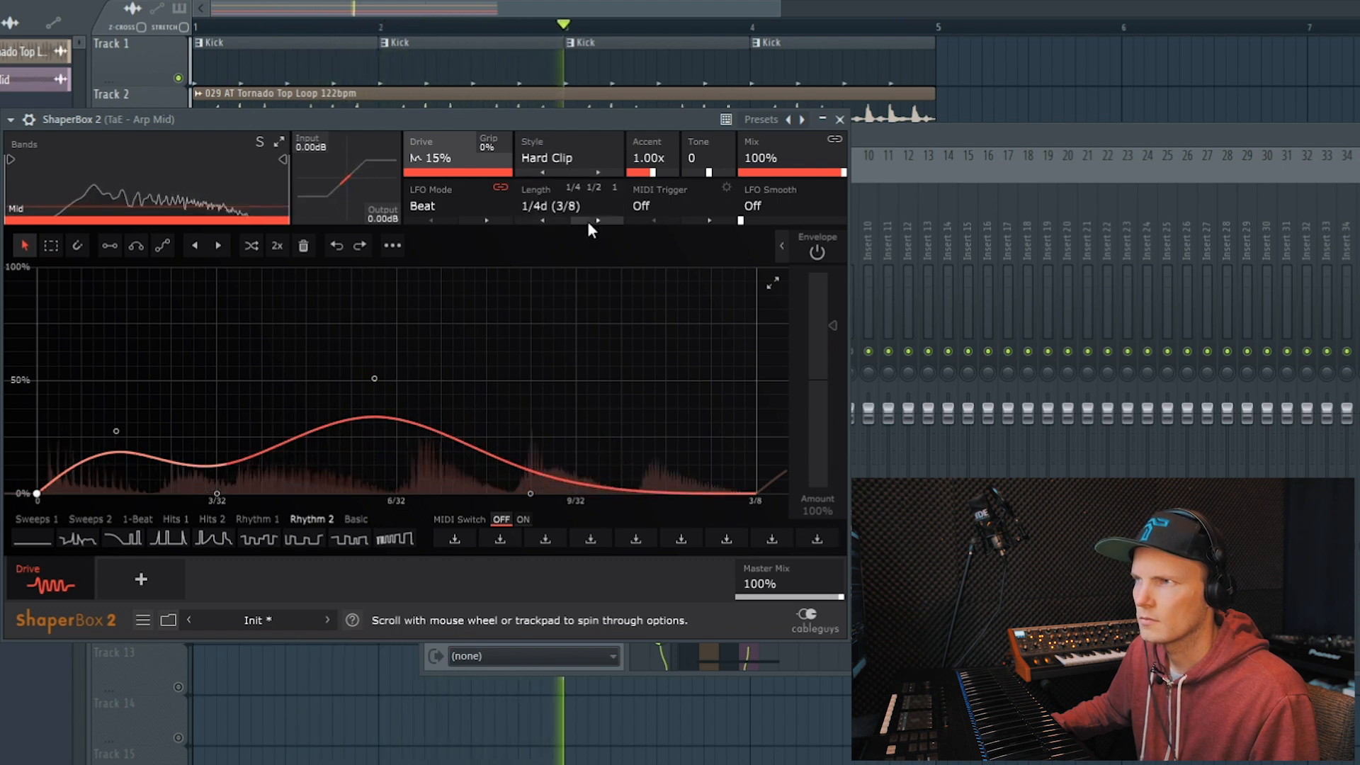
scroll(588, 221, "up", 2)
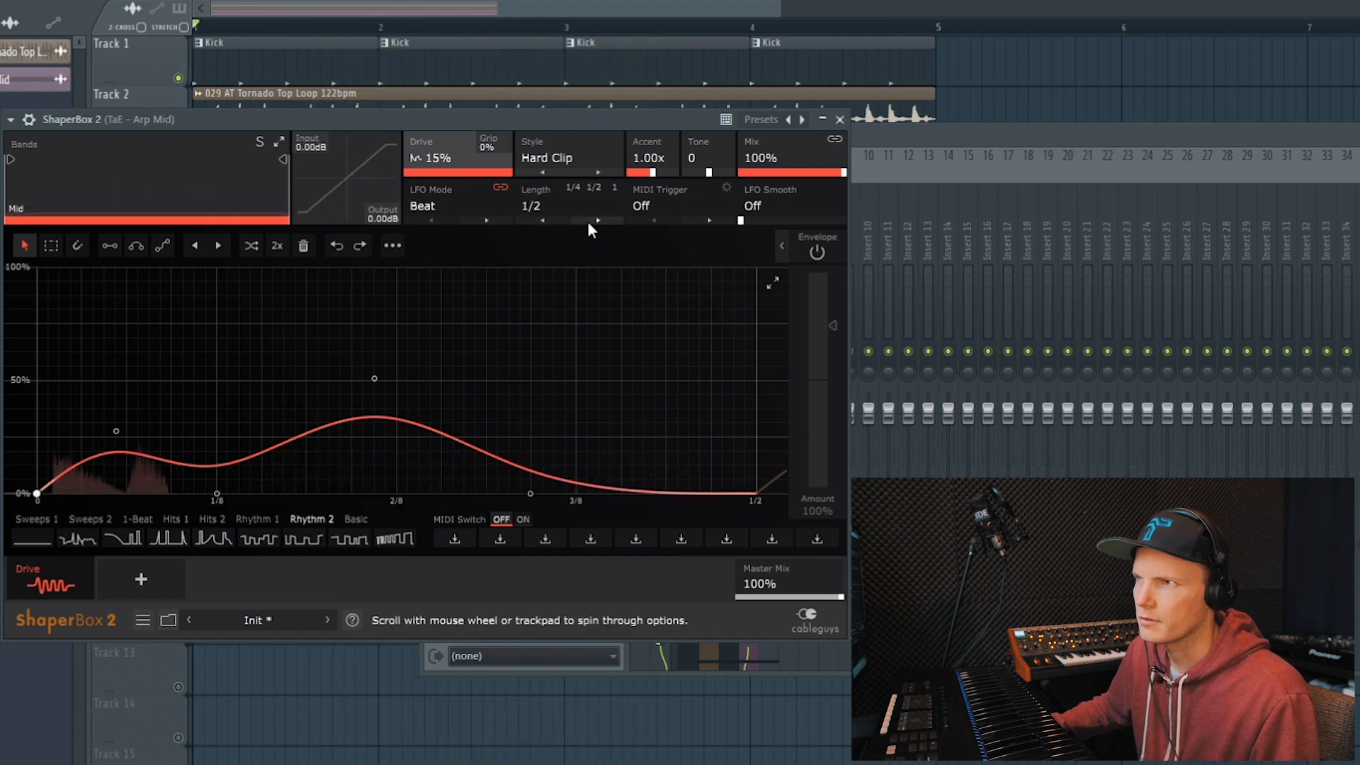
scroll(588, 221, "up", 1)
scroll(588, 219, "up", 1)
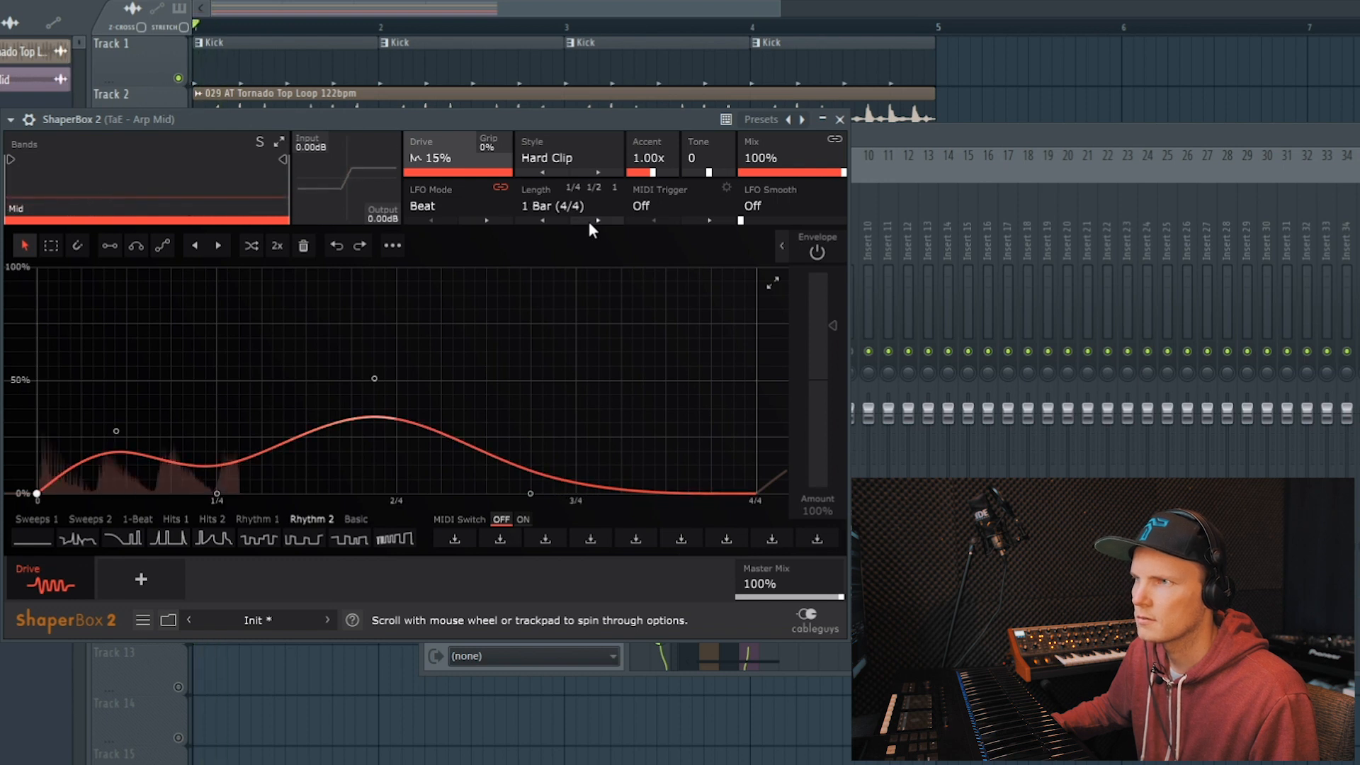
scroll(440, 157, "up", 2)
scroll(439, 157, "up", 4)
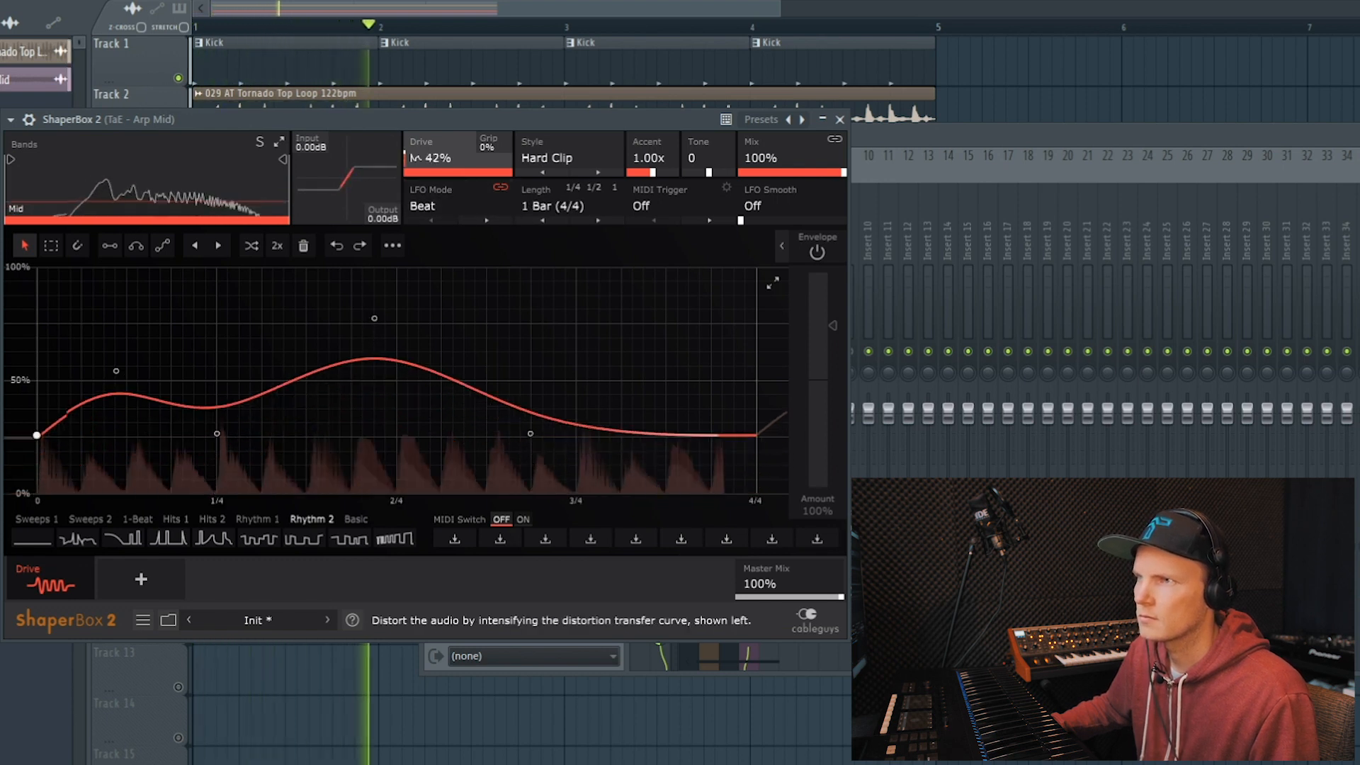
scroll(439, 157, "down", 1)
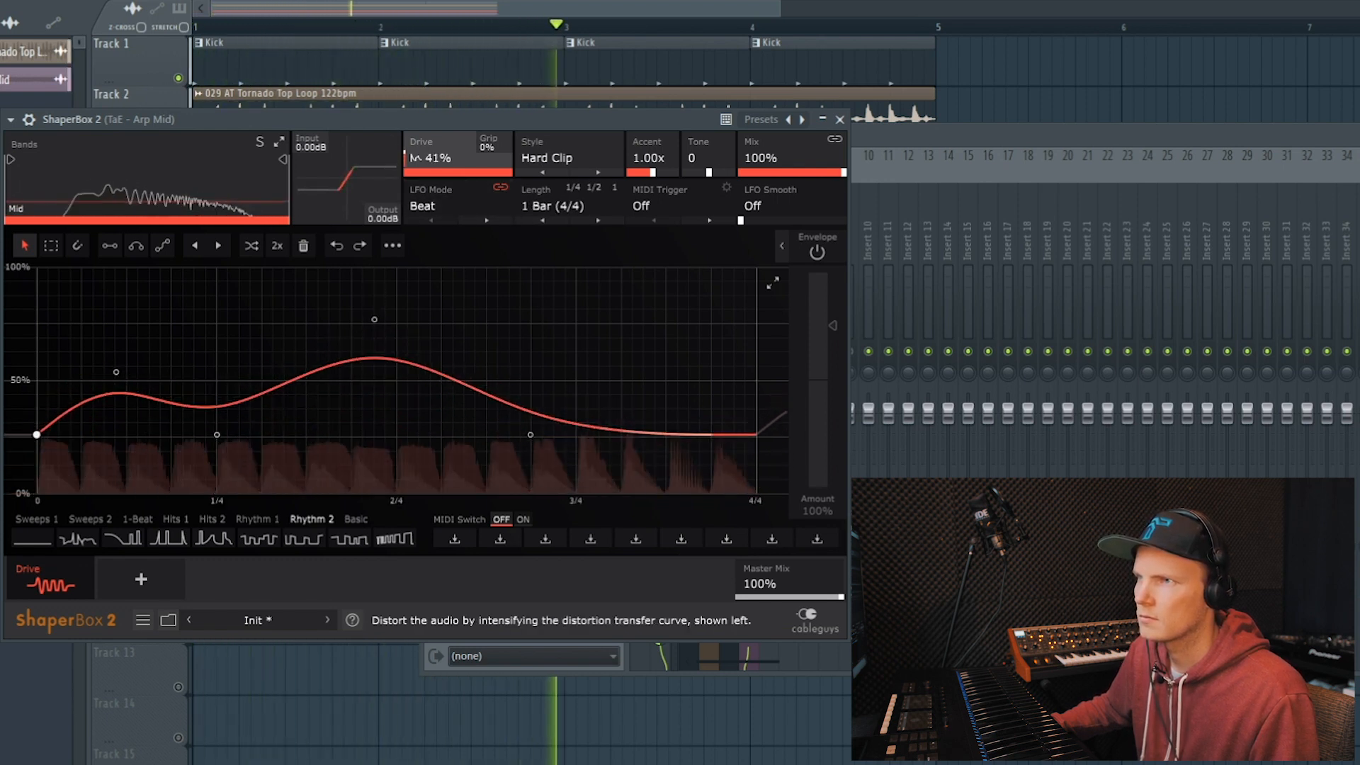
left_click(602, 219)
left_click(603, 216)
Step: Audition the fold and rectify distortion styles on the arp, settle on Hard Square and fine-tune the Drive amount
left_click(593, 168)
left_click(572, 372)
left_click(601, 172)
left_click(601, 173)
left_click(544, 171)
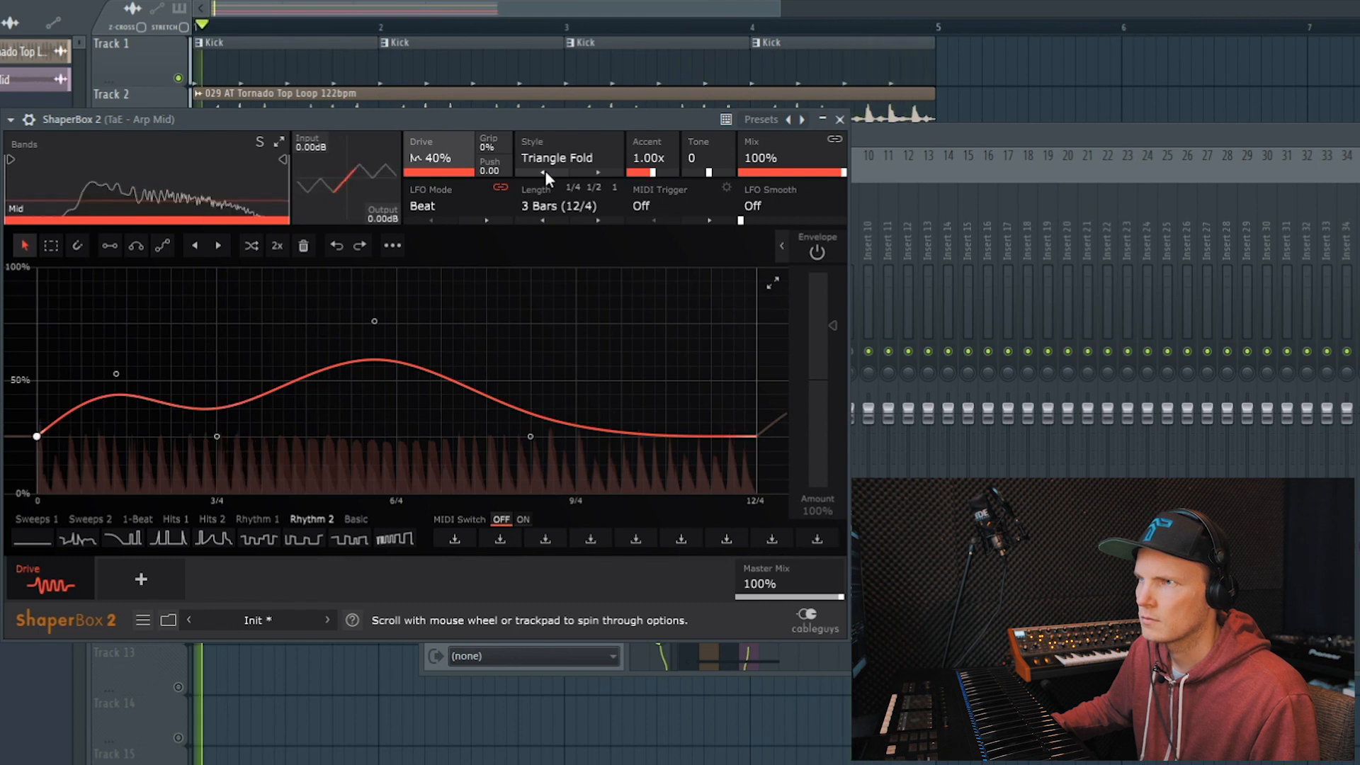
left_click(554, 174)
left_click(554, 174)
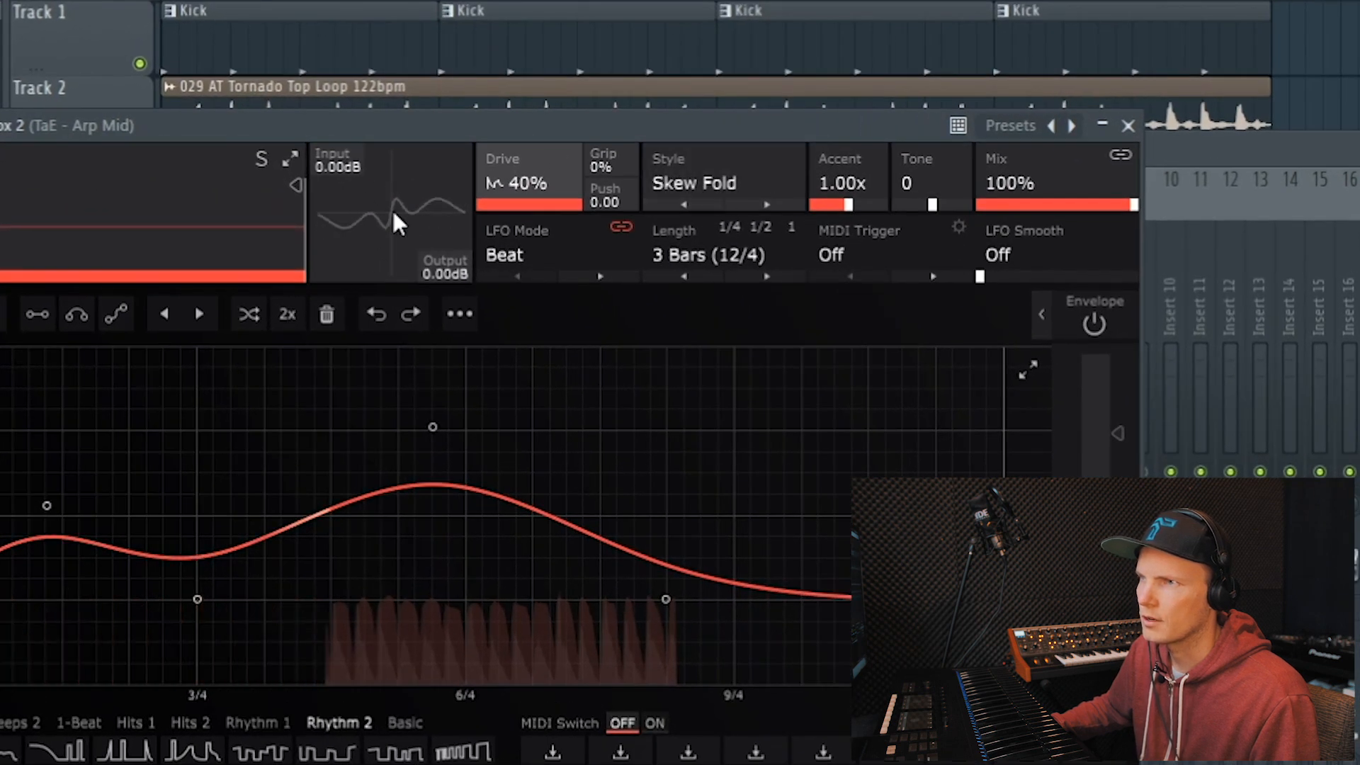
left_click(683, 204)
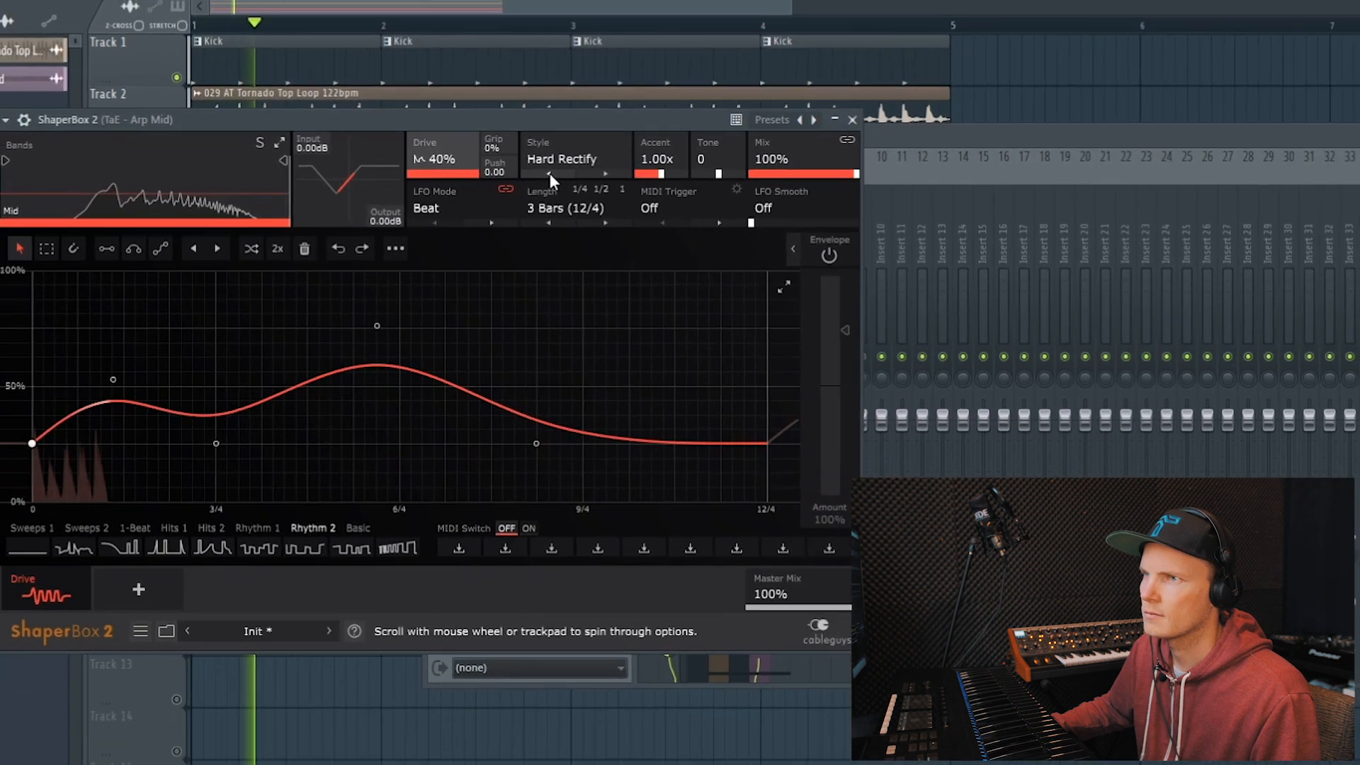
left_click(549, 173)
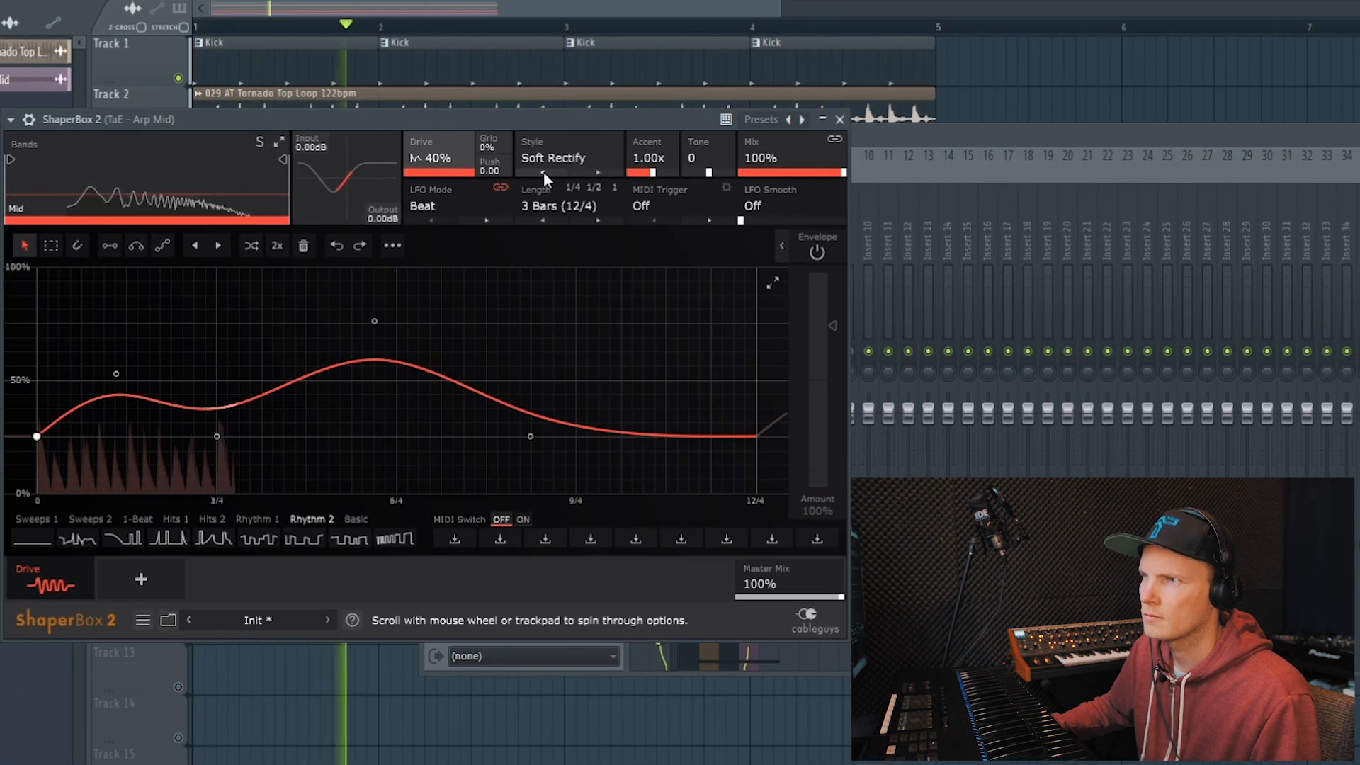
left_click(549, 173)
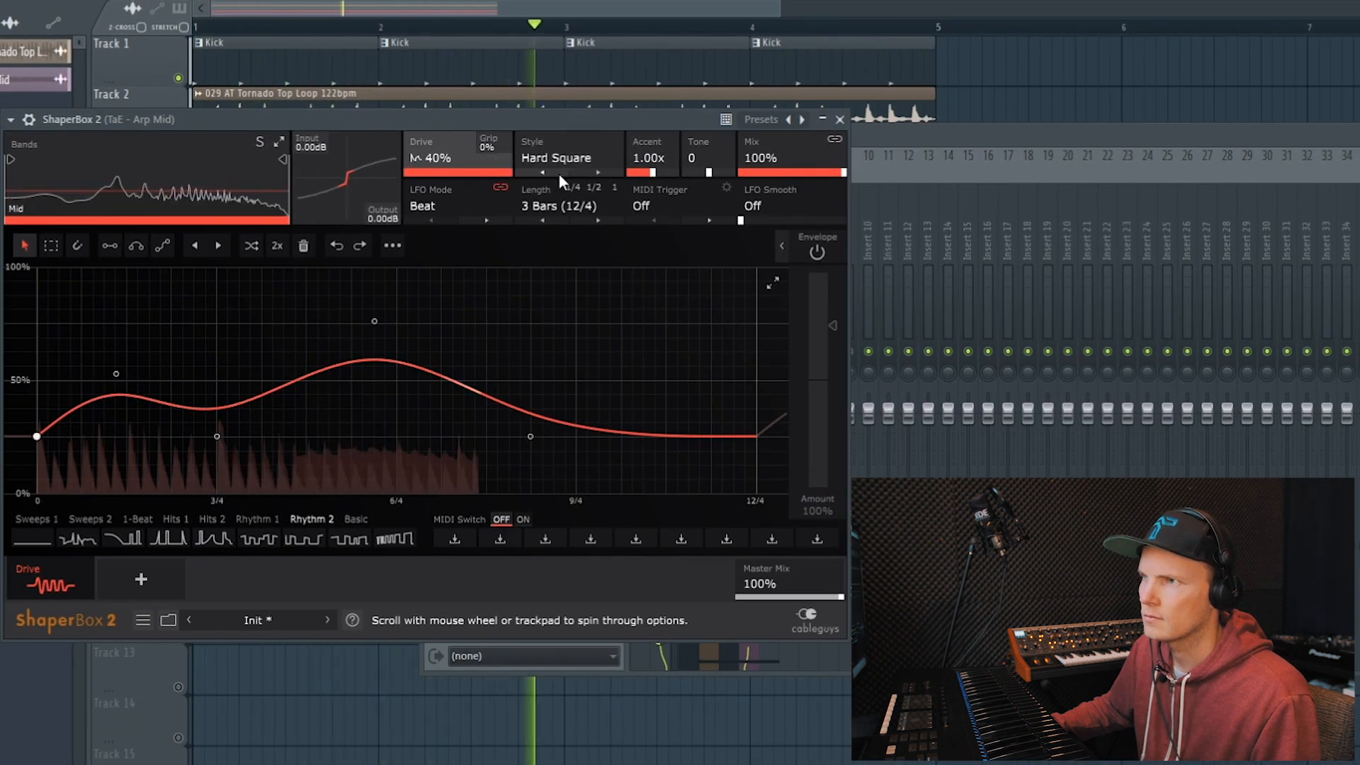
left_click_drag(463, 169, 448, 169)
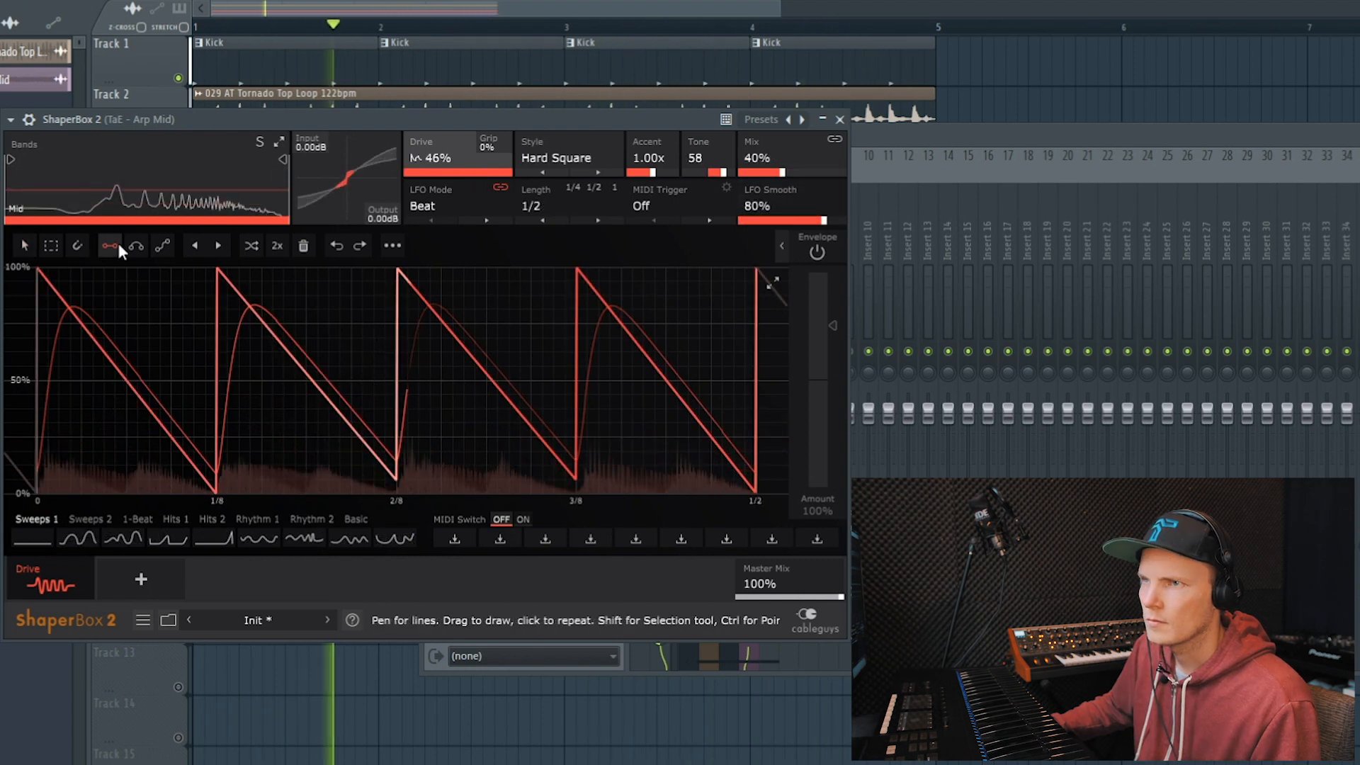
Step: Draw arc-shaped dips across all four curve segments, starting near 62% in the middle two and 87% in the outer two
left_click(133, 244)
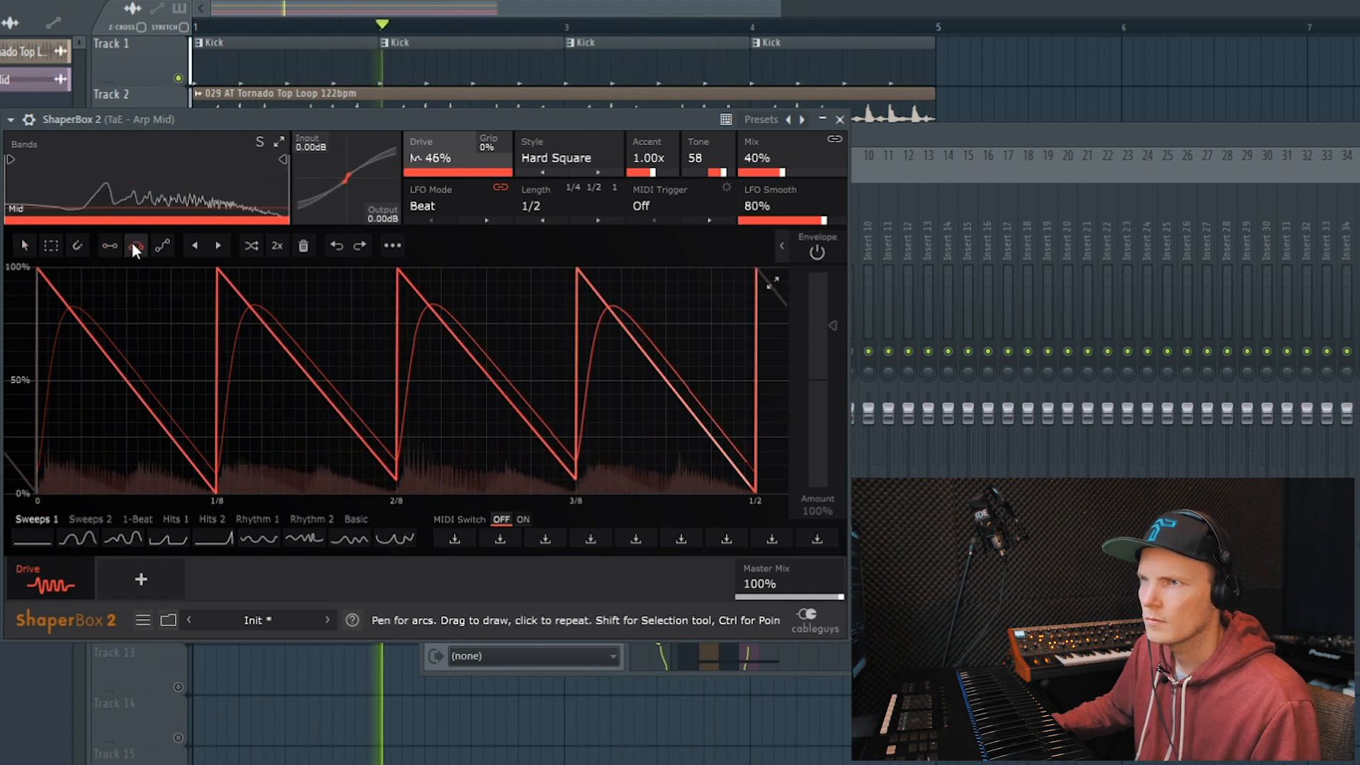
left_click(398, 352)
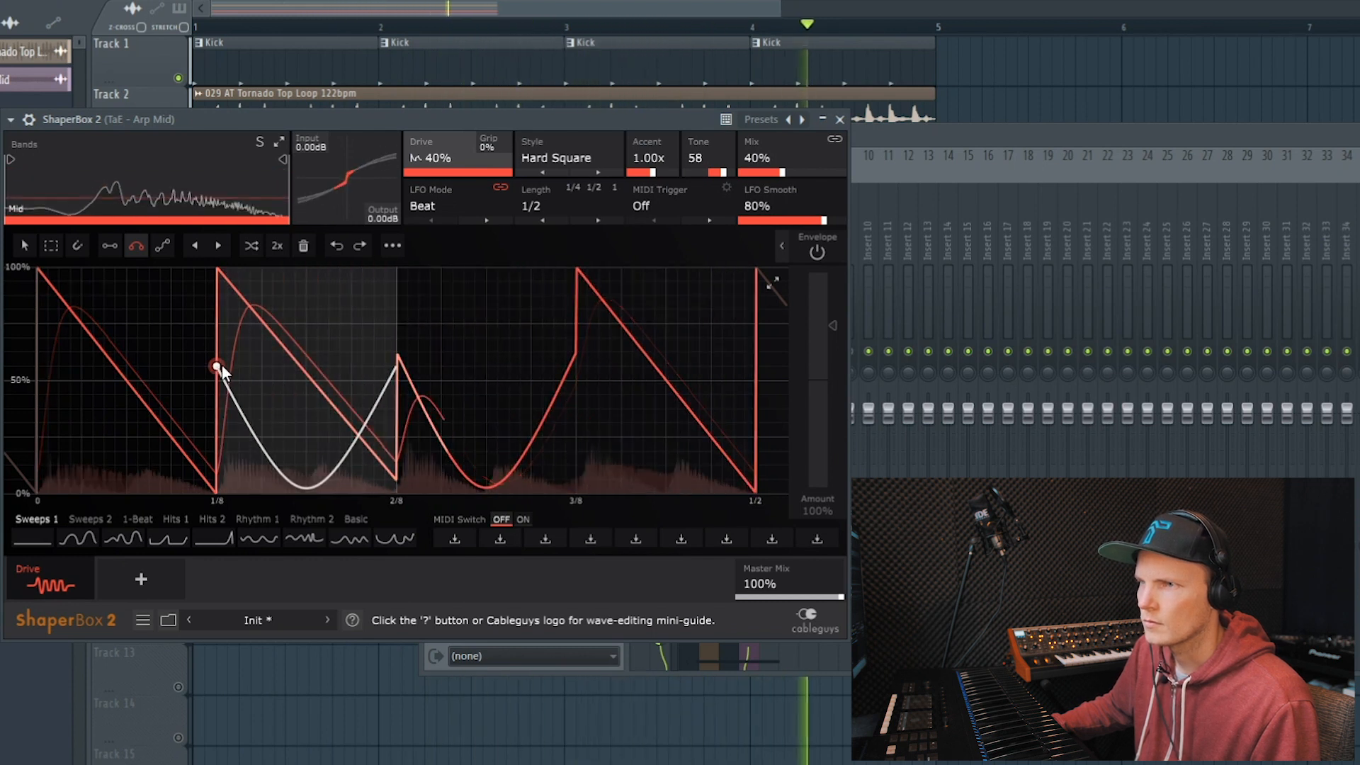
left_click(397, 353)
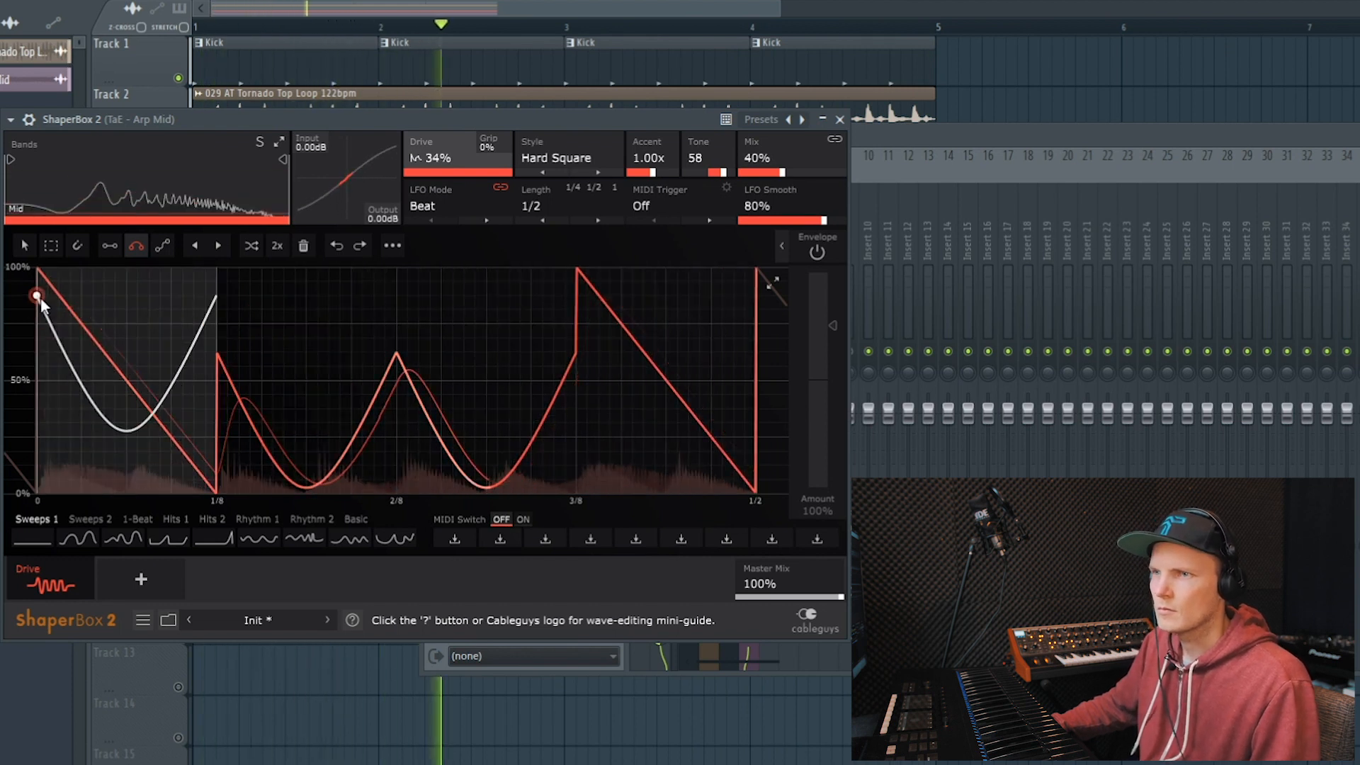
left_click(38, 298)
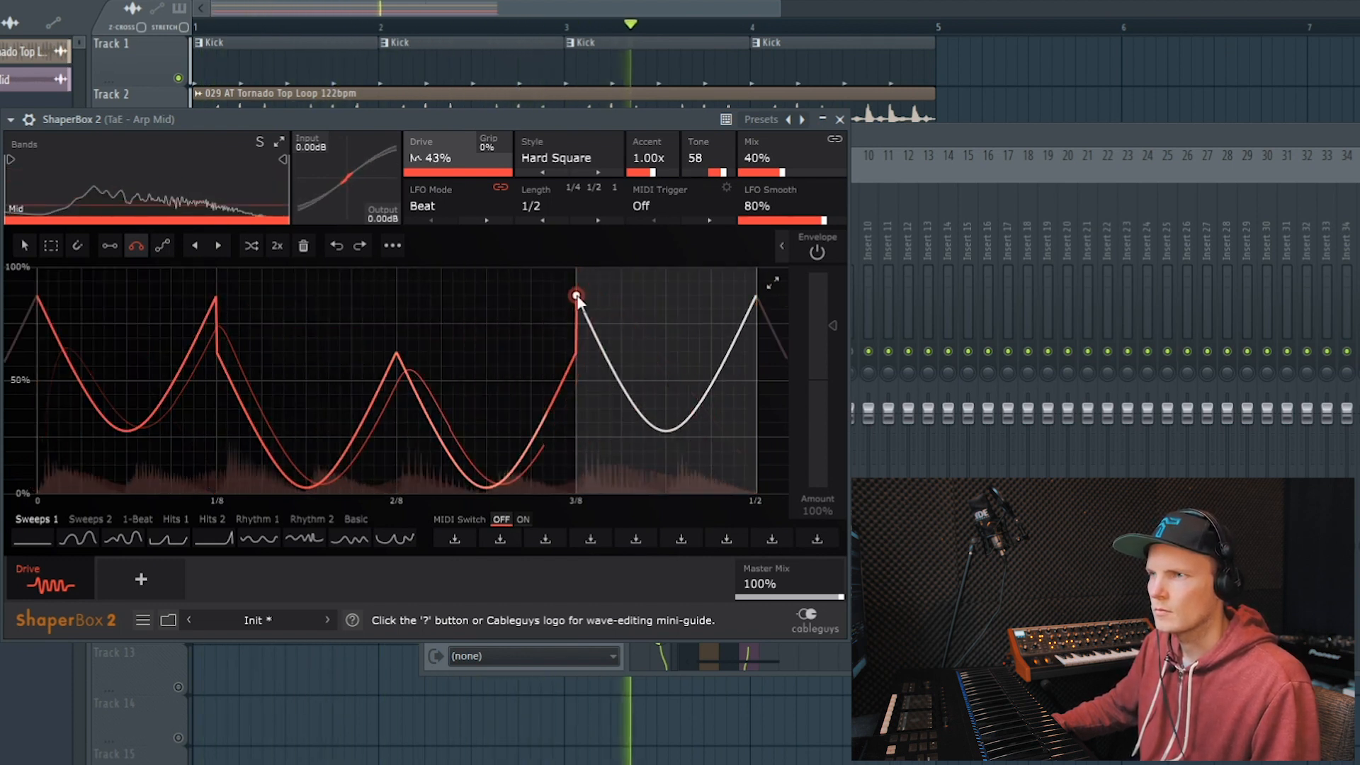
left_click(577, 298)
Step: Draw falling S-curves over the second half of the drive curve, two from about 56% and the last from about 75%
left_click(163, 246)
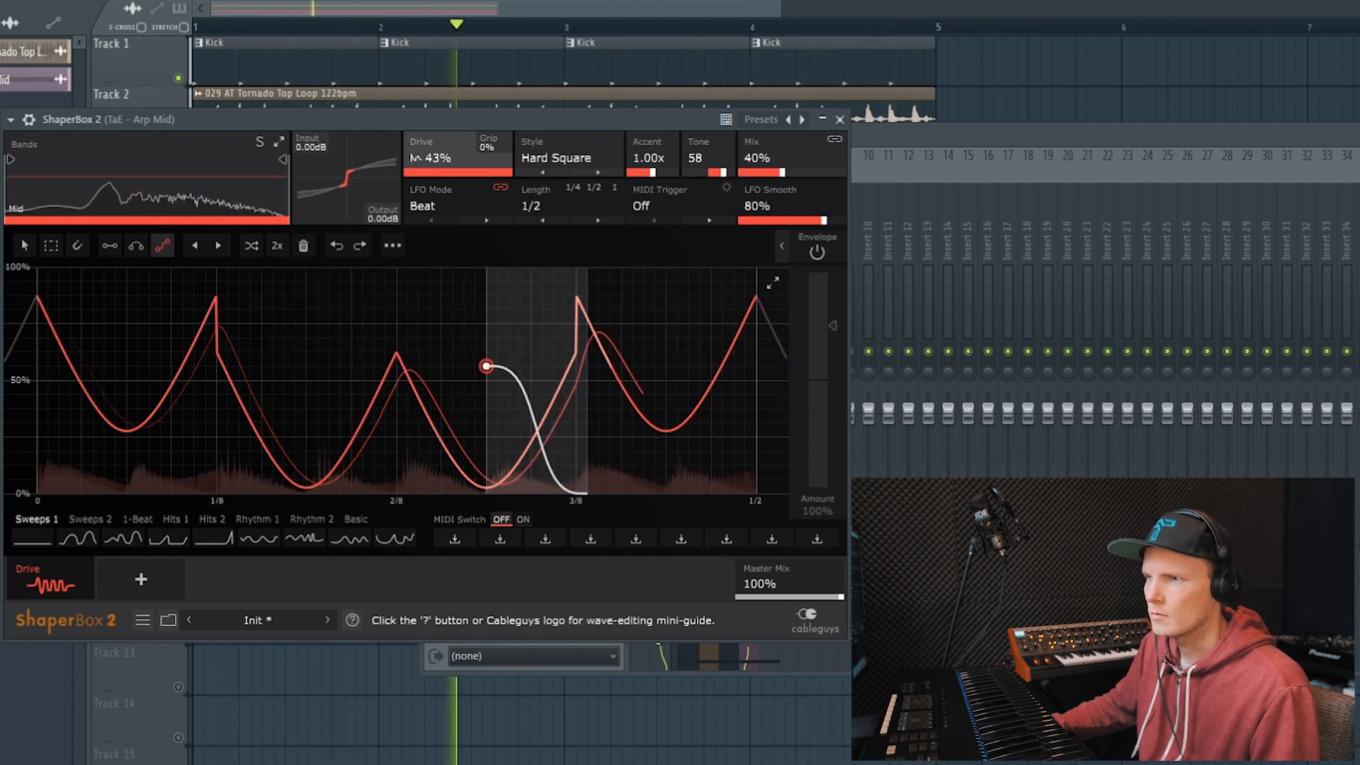
left_click(486, 366)
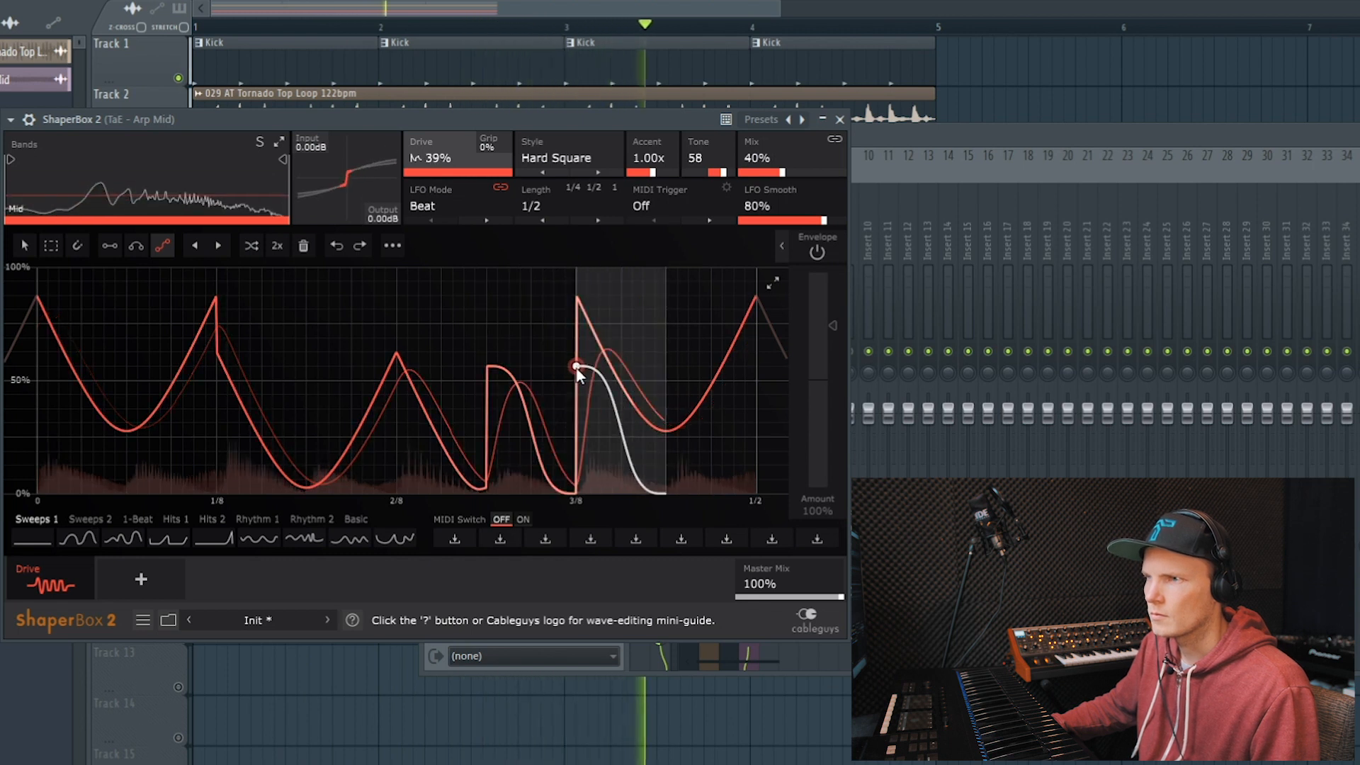
left_click(576, 370)
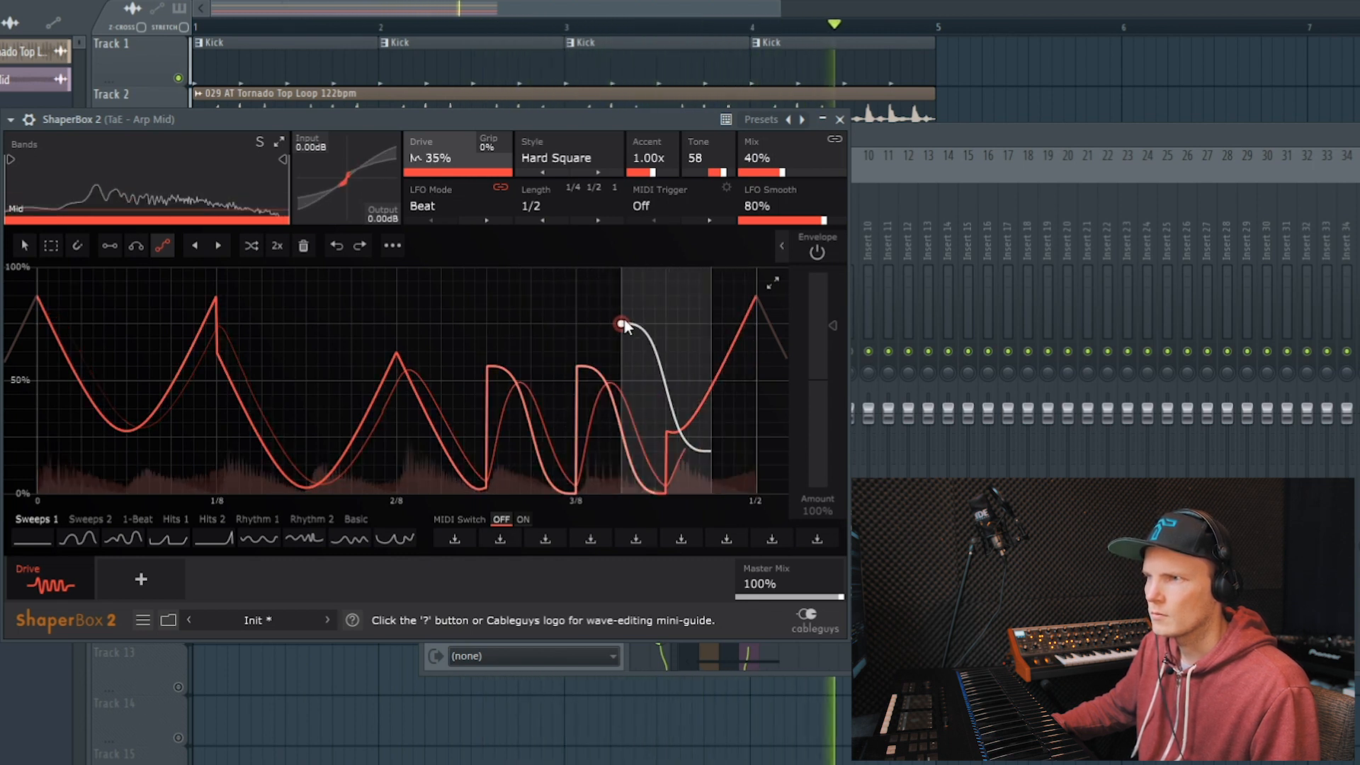
left_click(666, 324)
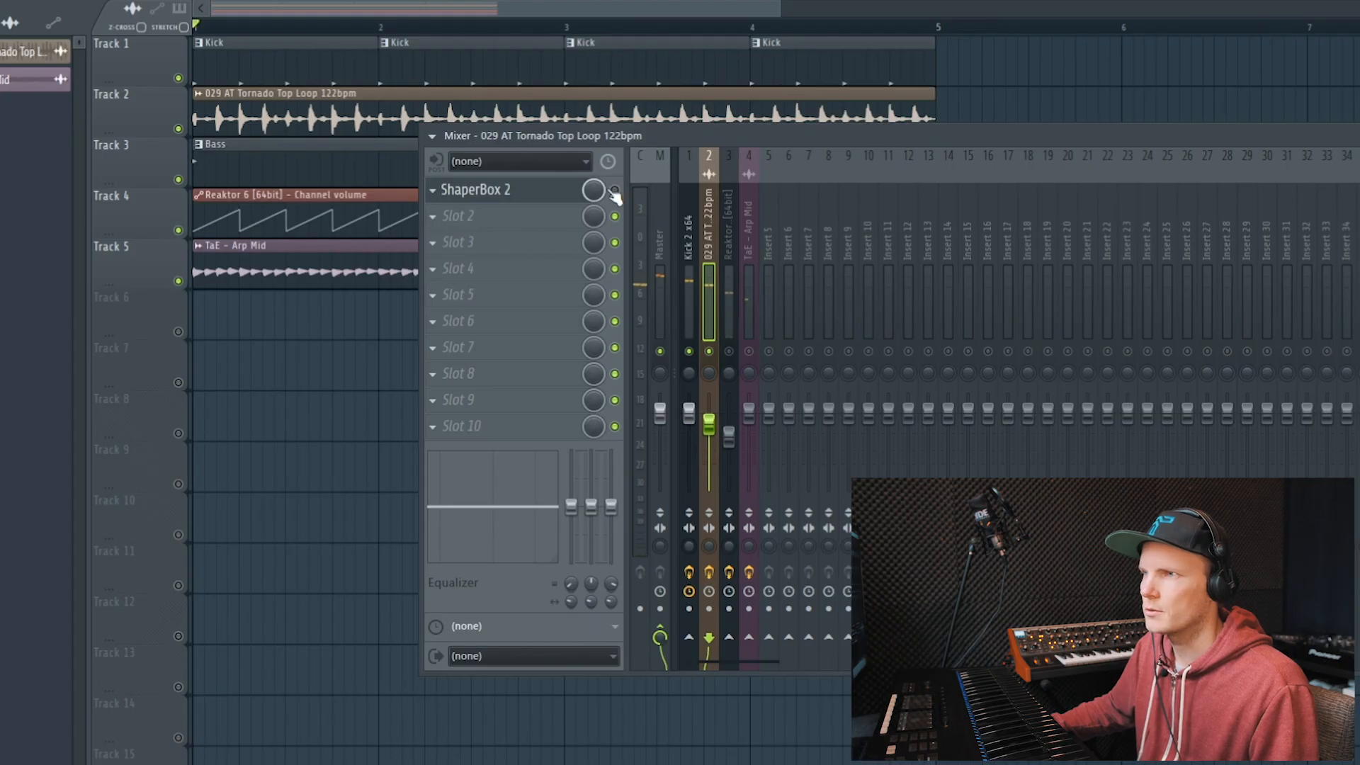
Step: Play the top loop, bass and arp in turn with the kick, comparing each with ShaperBox 2 bypassed and enabled
key("space")
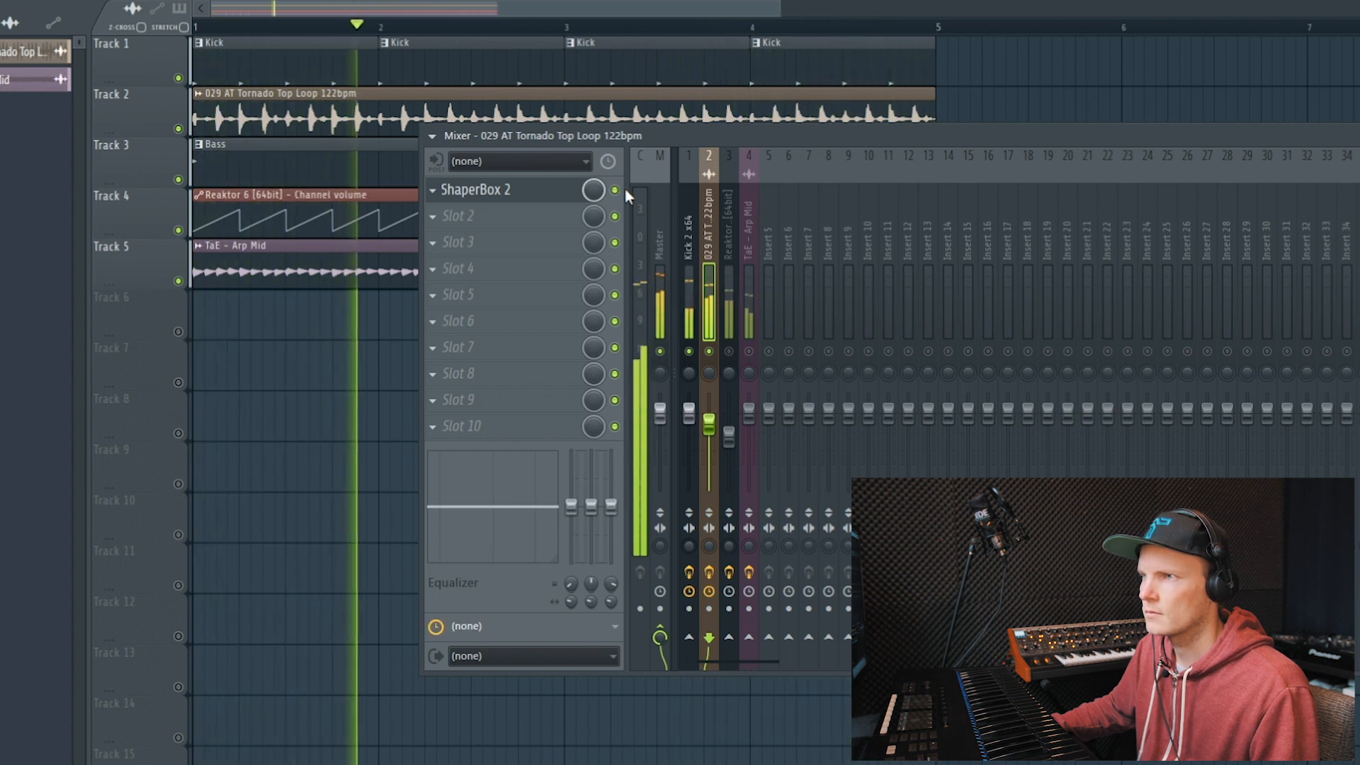
key("space")
left_click(729, 234)
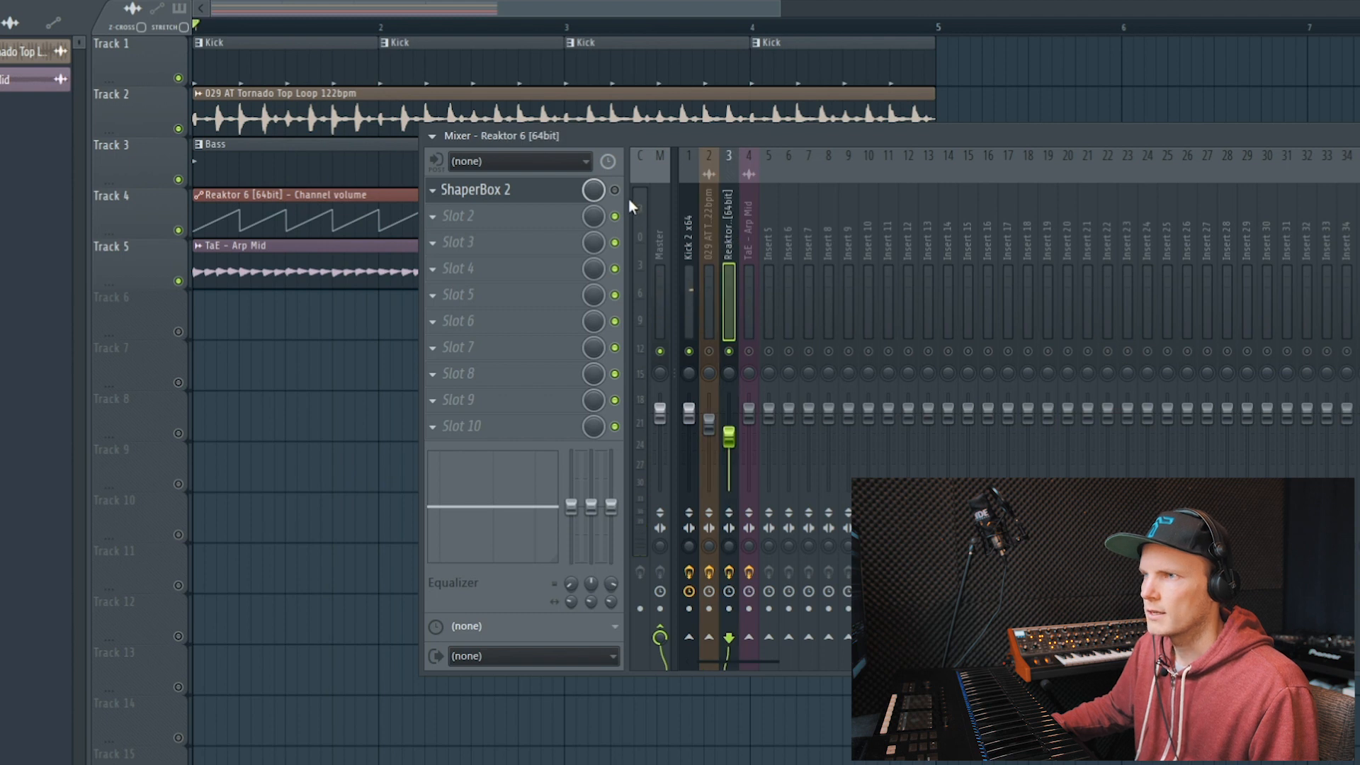
key("space")
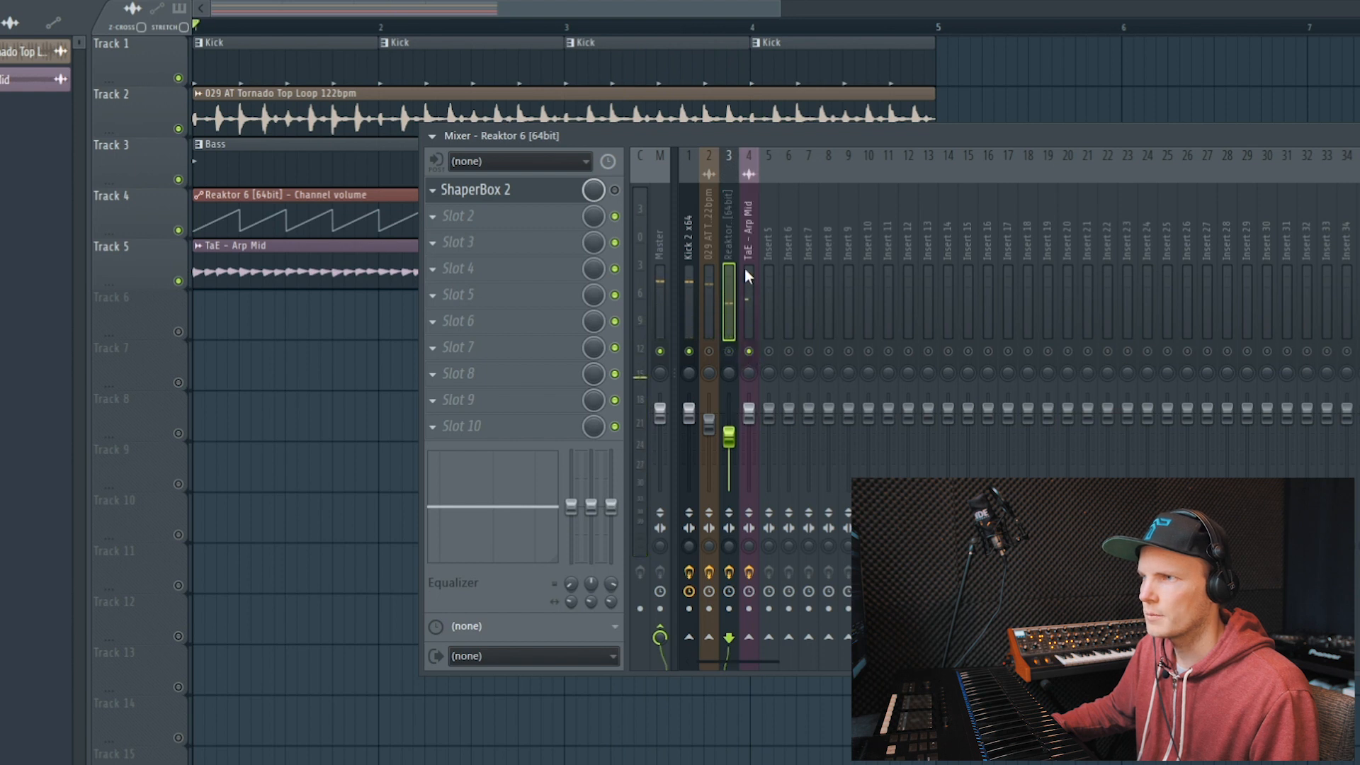
key("space")
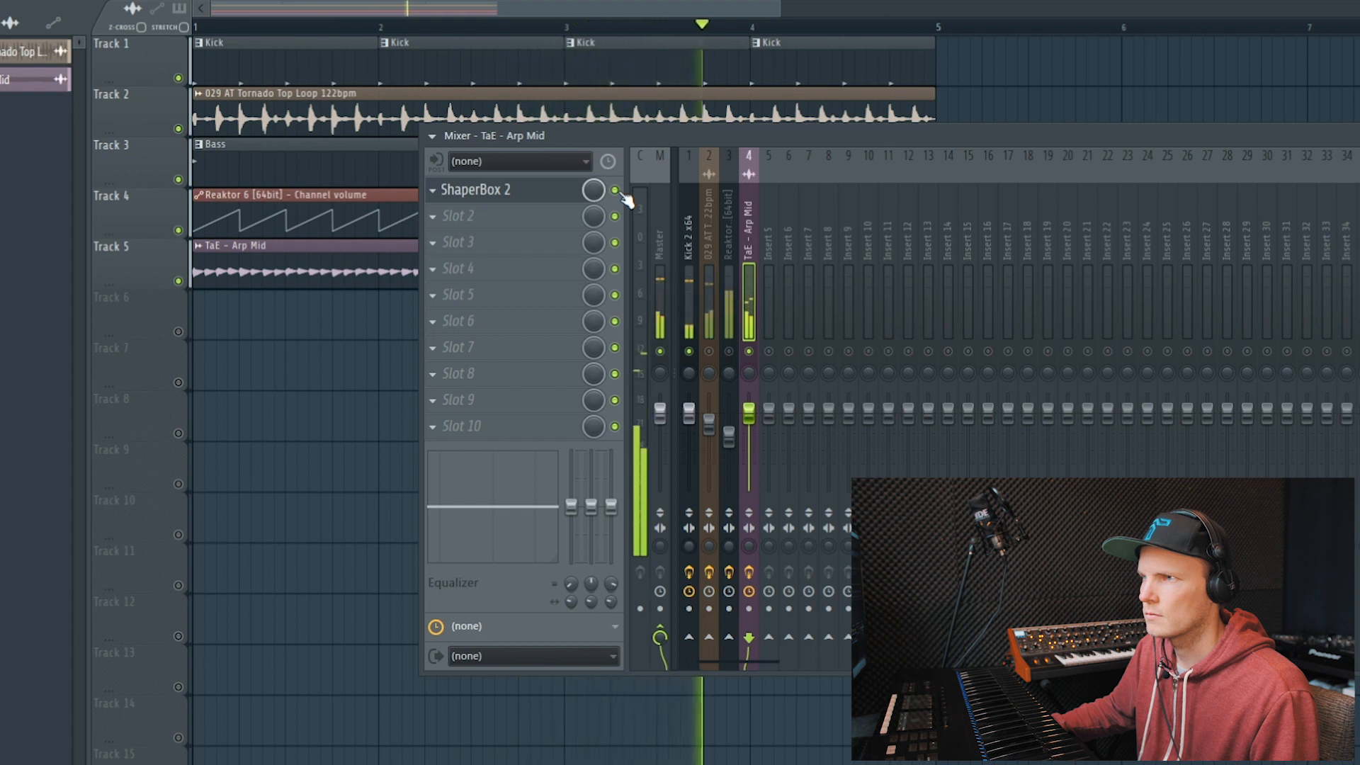
Step: Unsolo the mixer so all tracks play together and lower the TaE - Arp Mid channel fader slightly
right_click(749, 352)
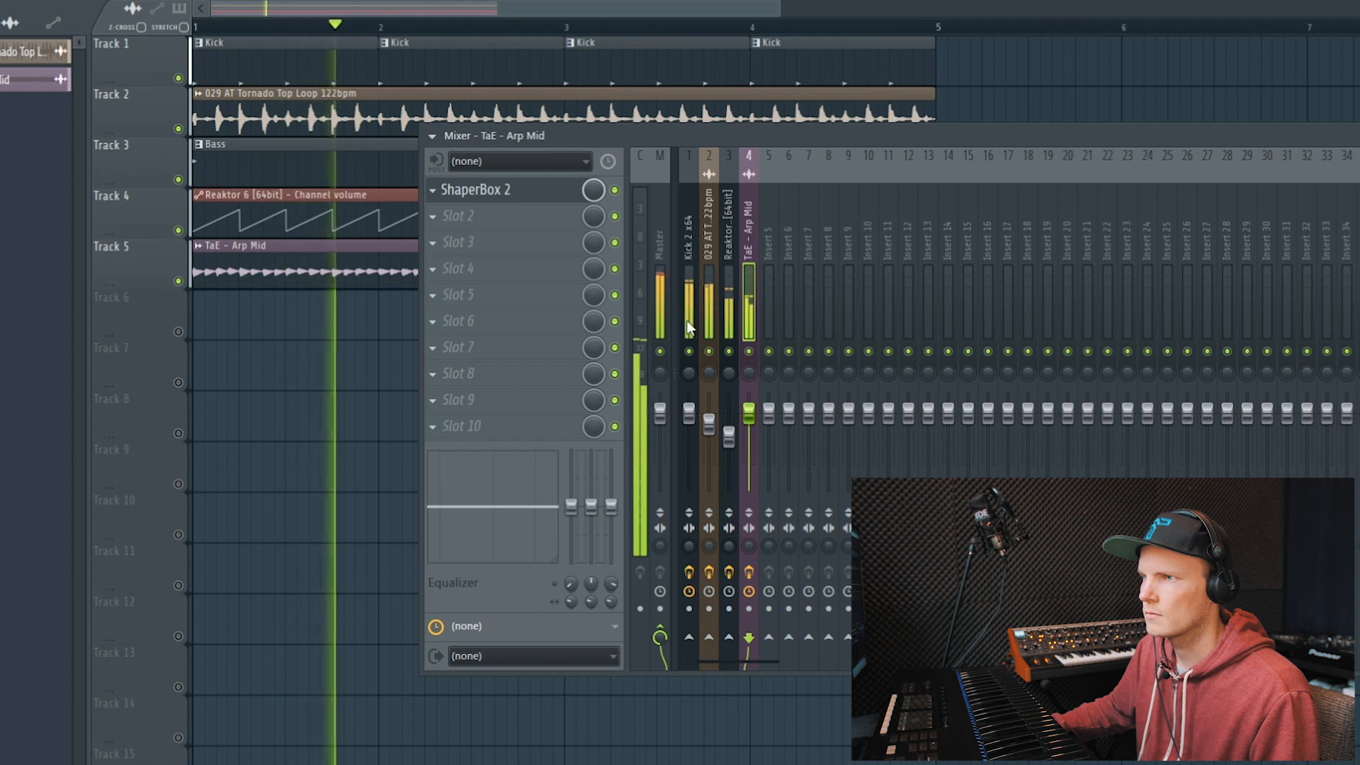
left_click_drag(749, 412, 750, 421)
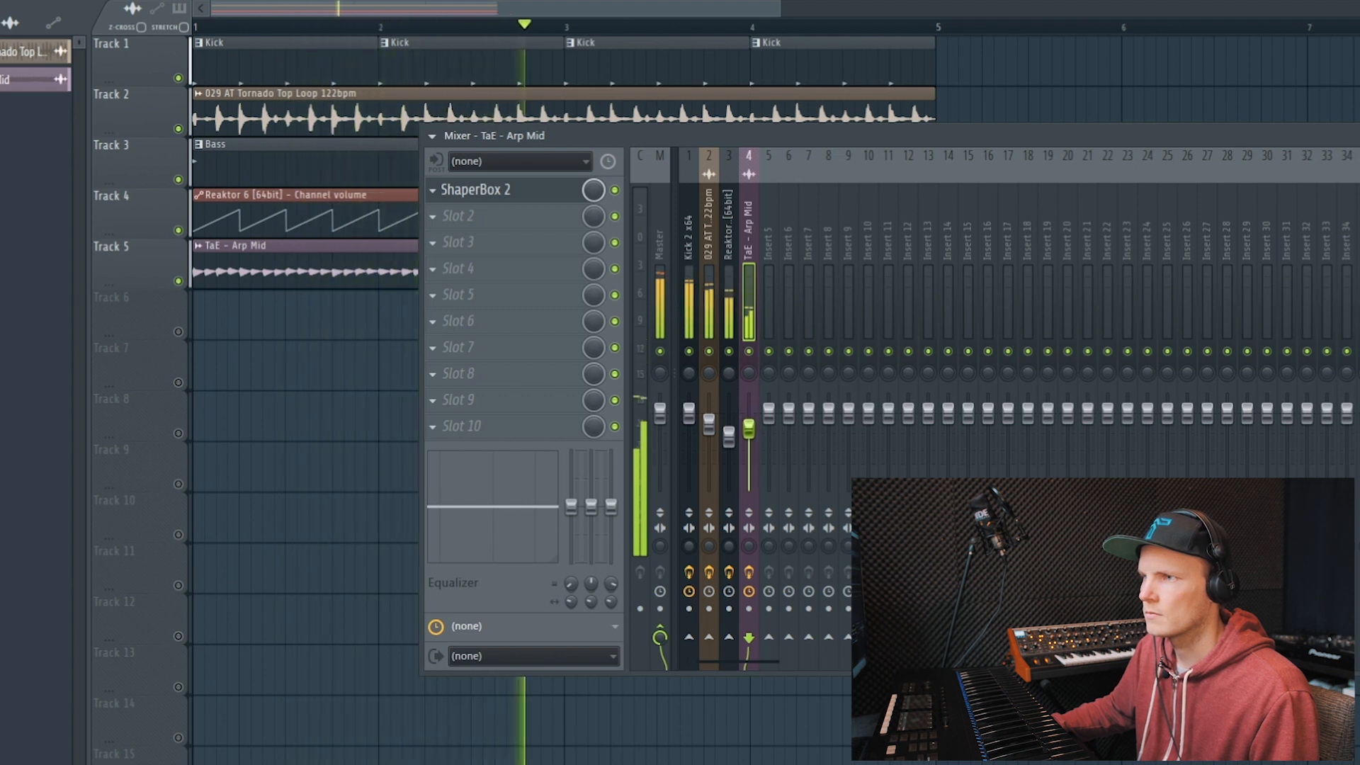